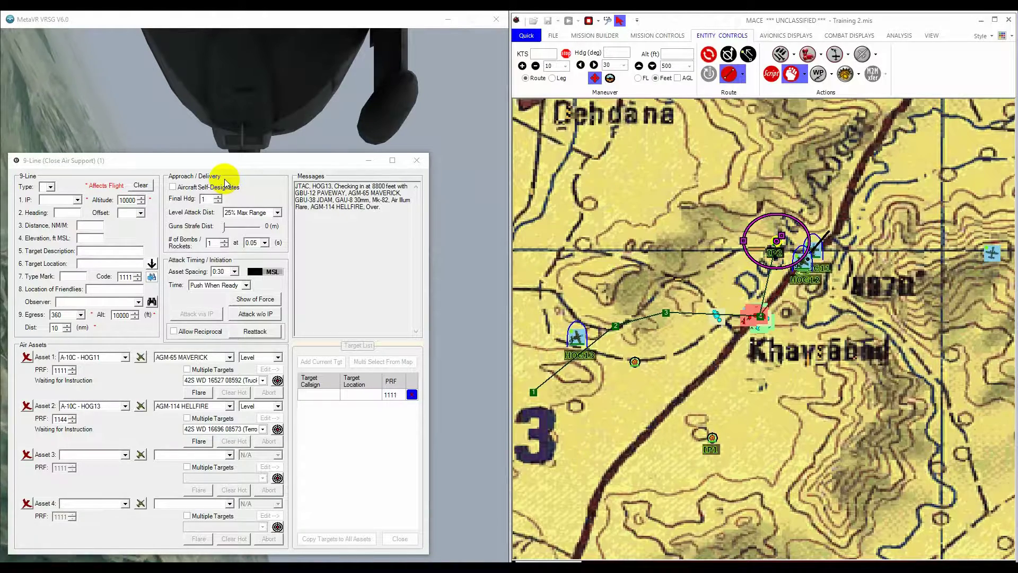
- Set the level attack distance to 100% Max Range
left_click(277, 213)
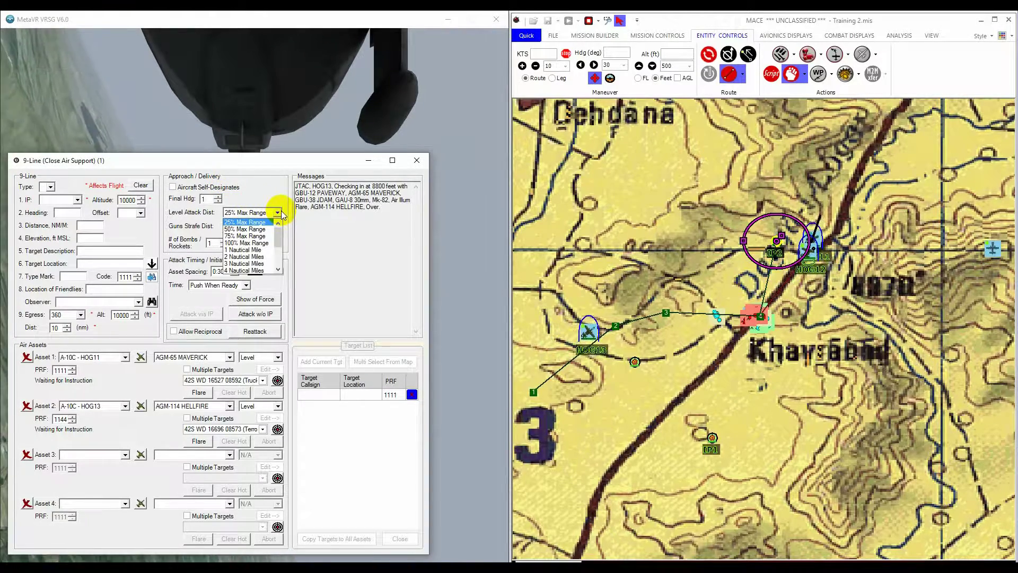
left_click(278, 213)
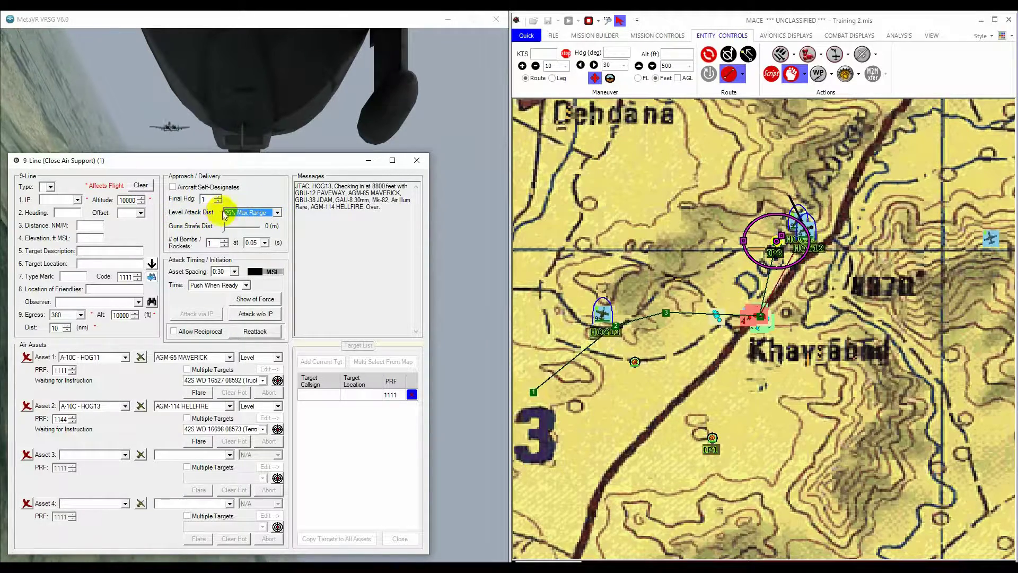
left_click(272, 212)
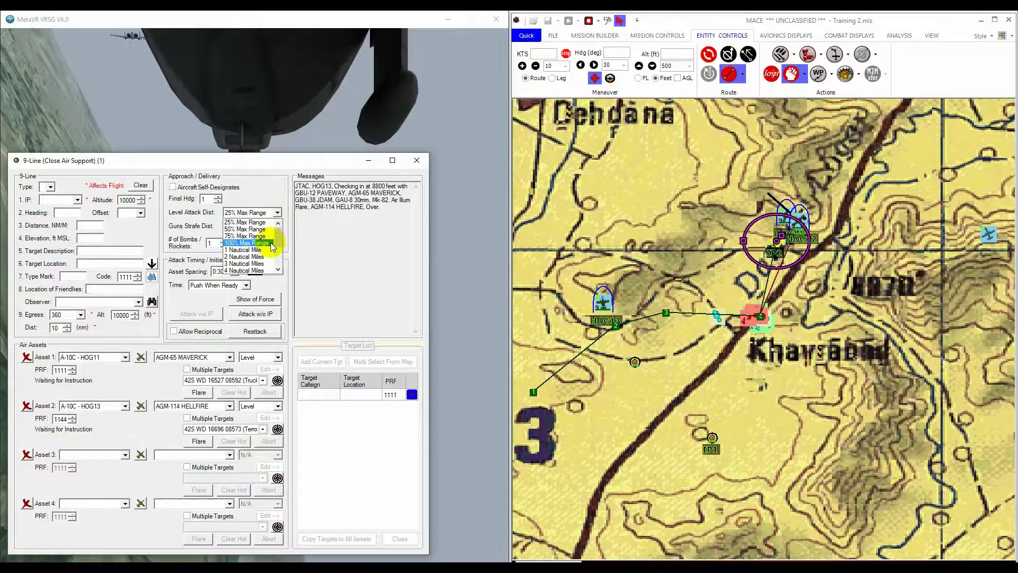
left_click(267, 243)
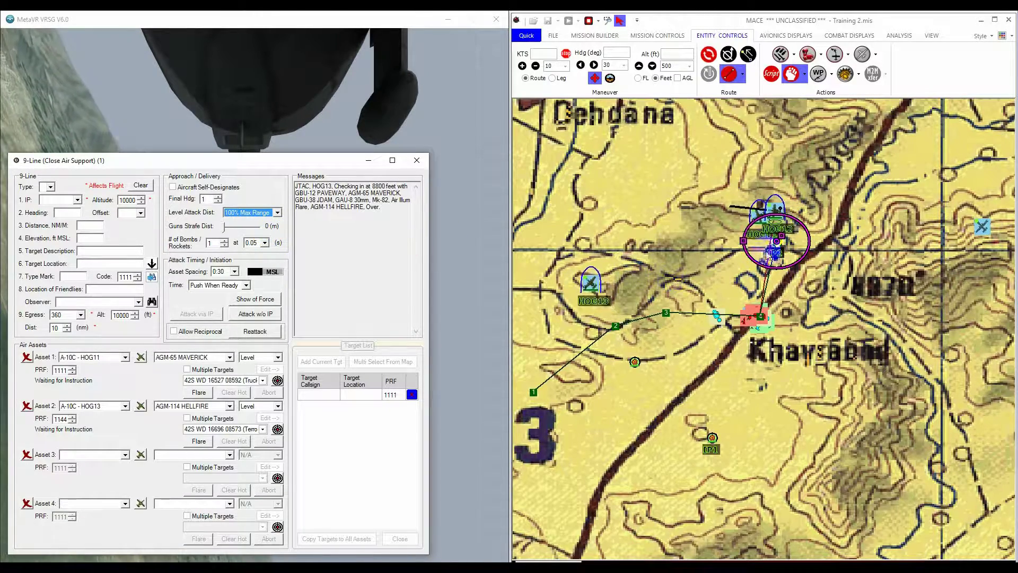
- Assign A-10C - HOG12 as Asset 1 and clear the aircraft assigned as Asset 2
left_click(124, 358)
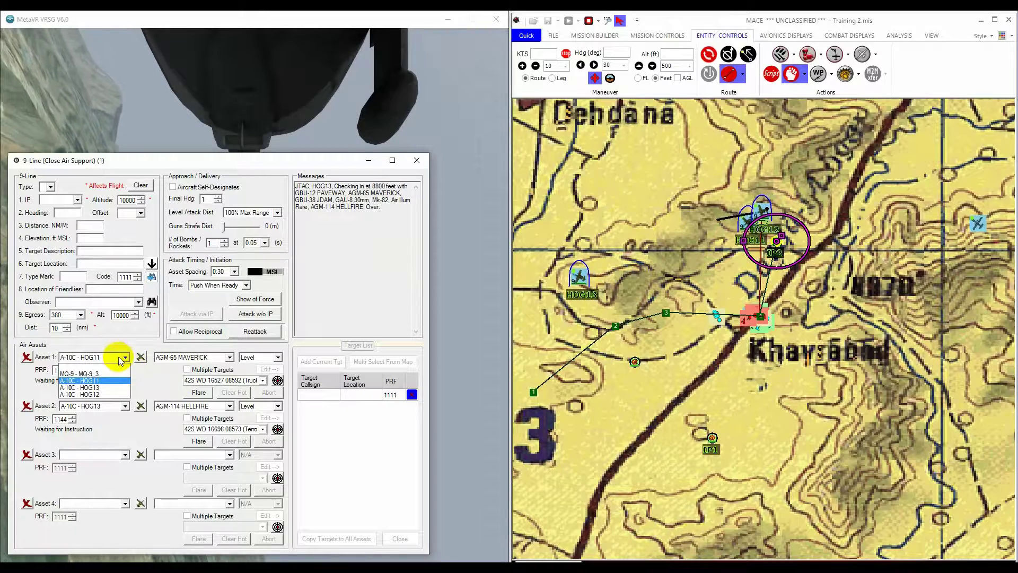
left_click(79, 394)
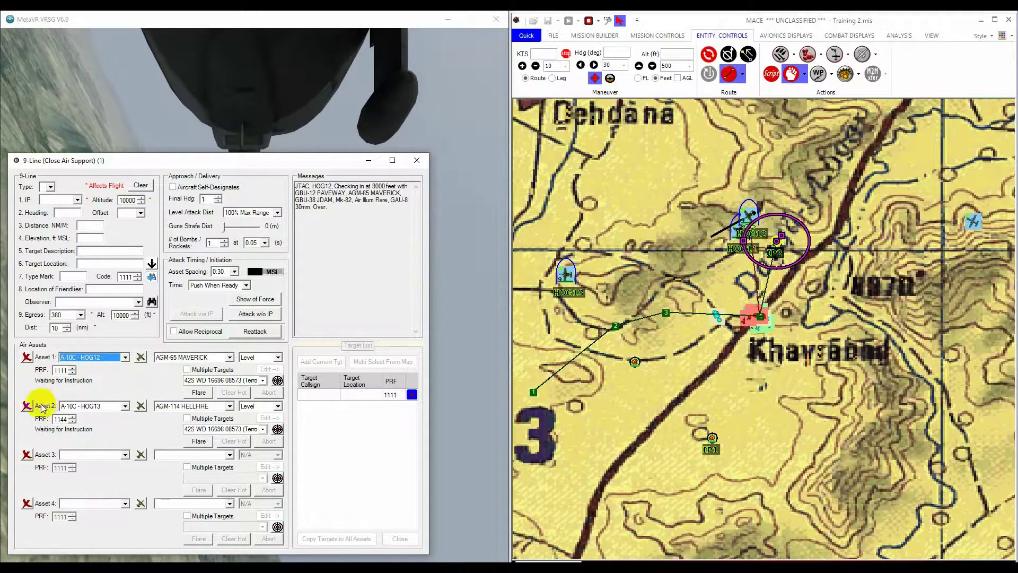
left_click(27, 406)
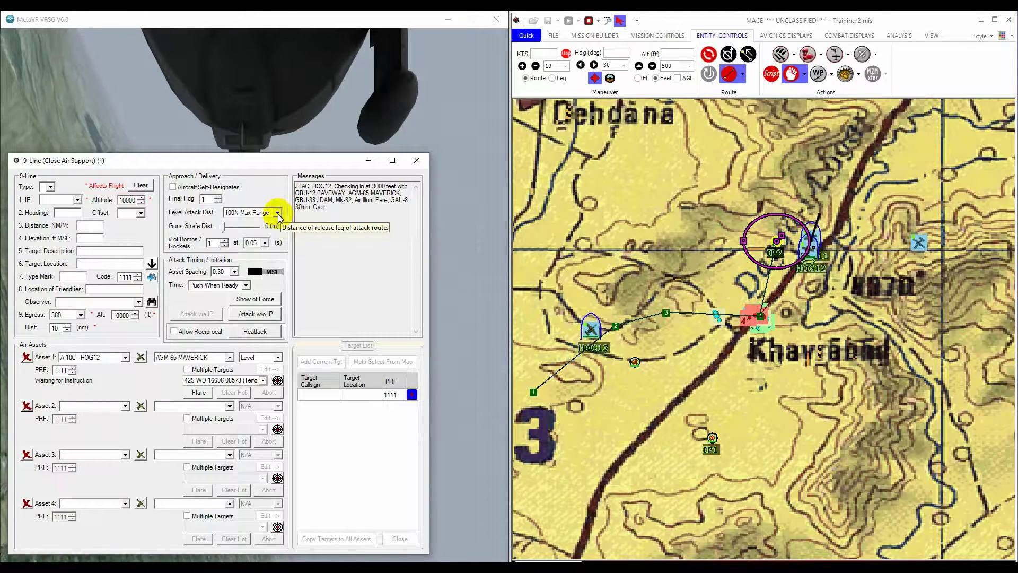
- Set the number of bombs or rockets to 80, with a level attack distance of 100% Max Range
left_click(224, 239)
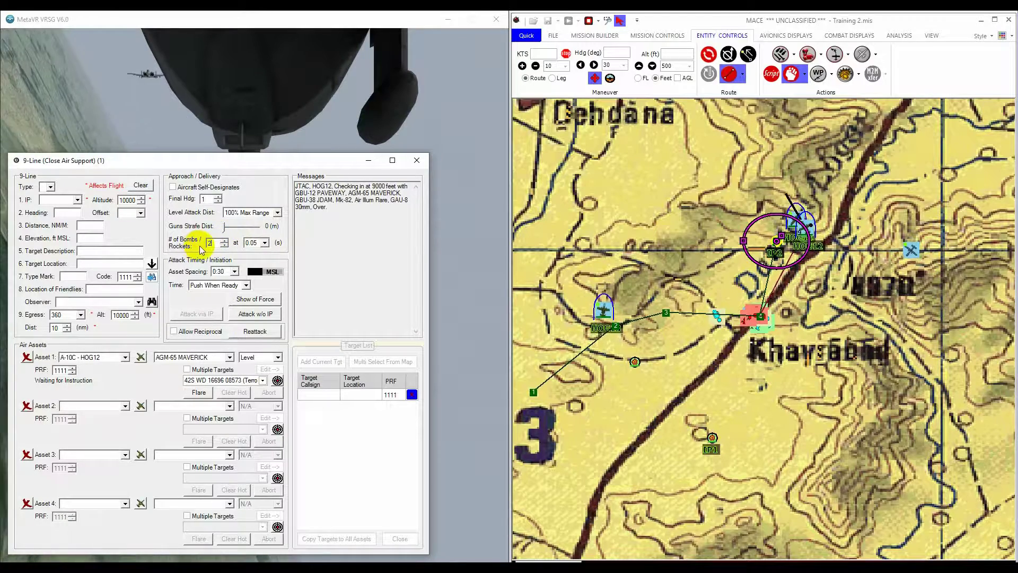
type("80")
left_click(248, 212)
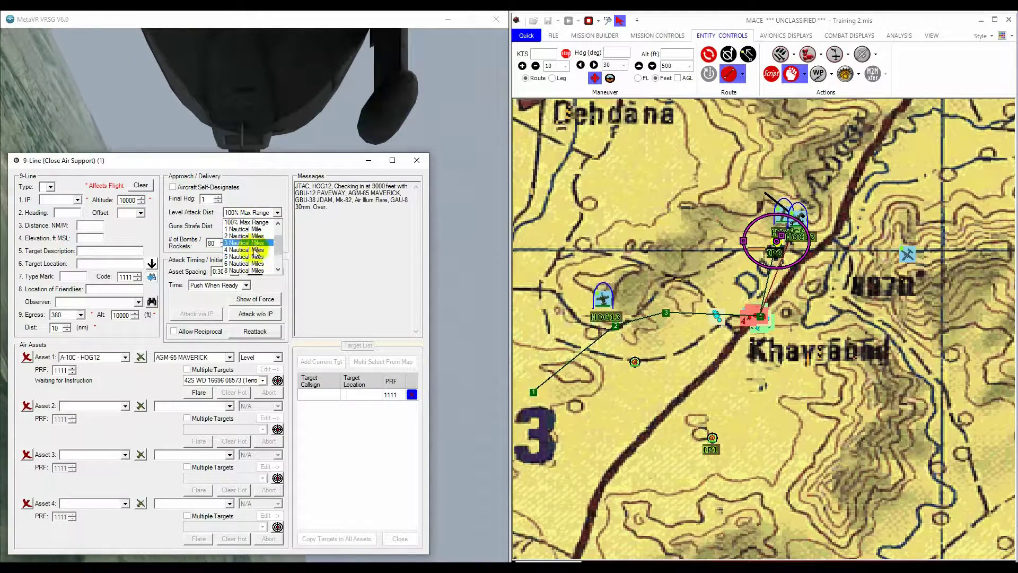
left_click(246, 222)
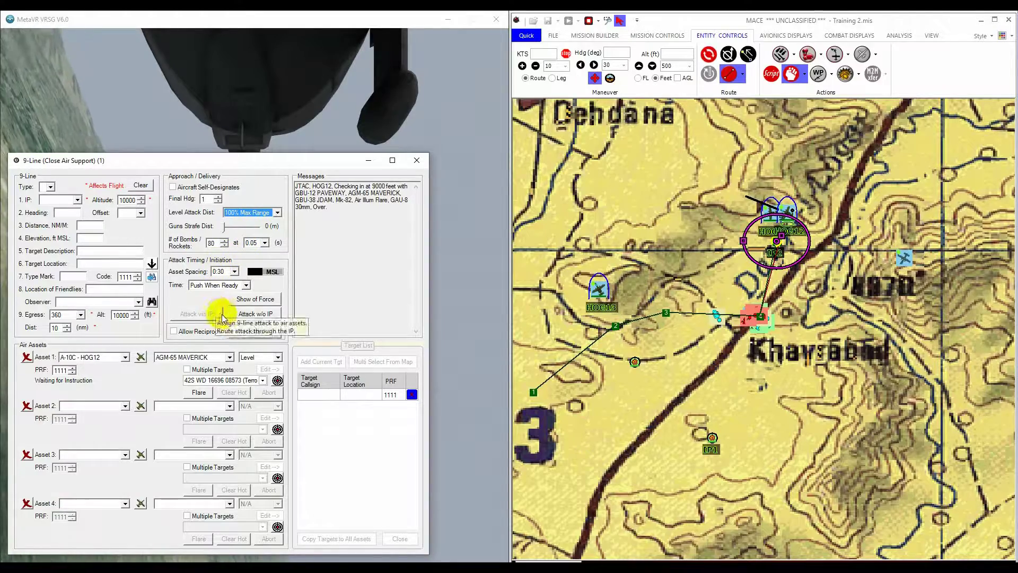
- Send HOG12 to attack its target without an IP and trace the resulting attack route on the map
left_click(242, 314)
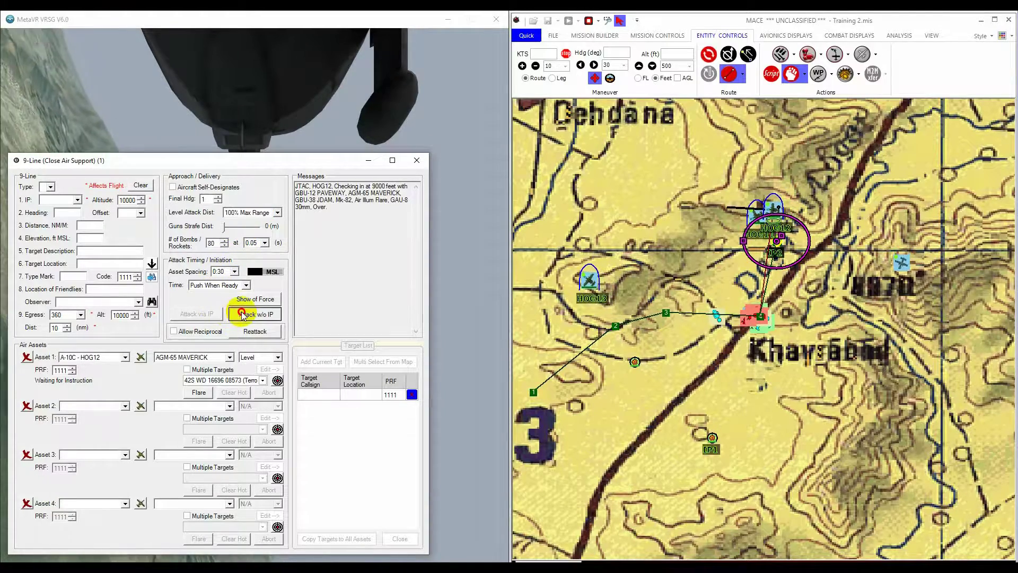
scroll(906, 426, "down", 1)
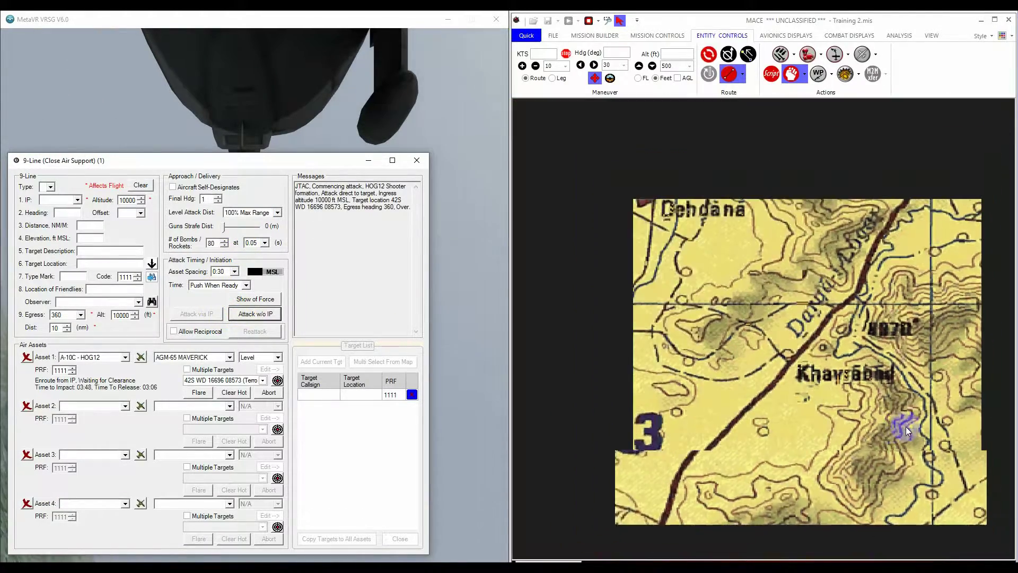
scroll(905, 426, "down", 2)
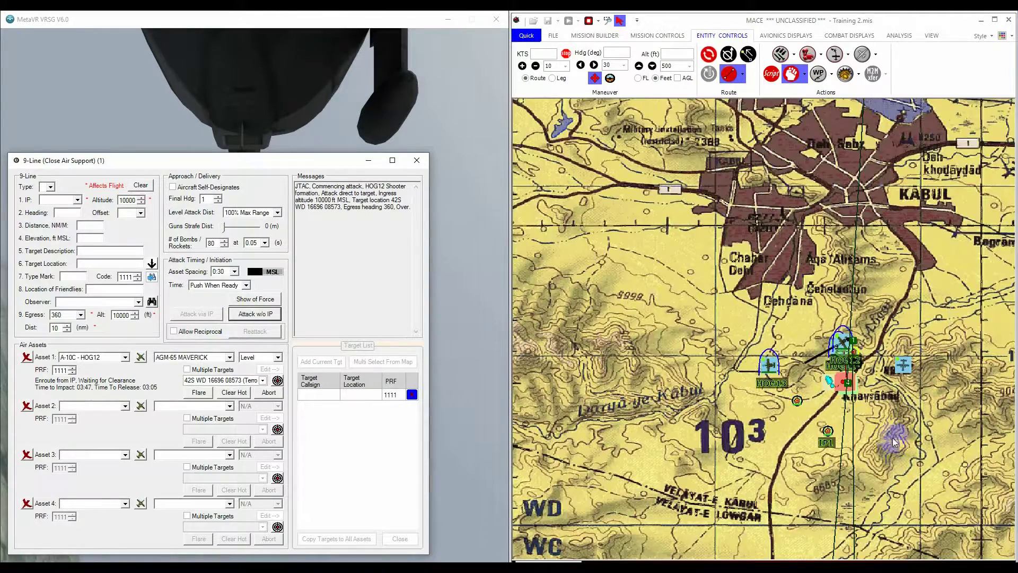
left_click_drag(895, 443, 806, 287)
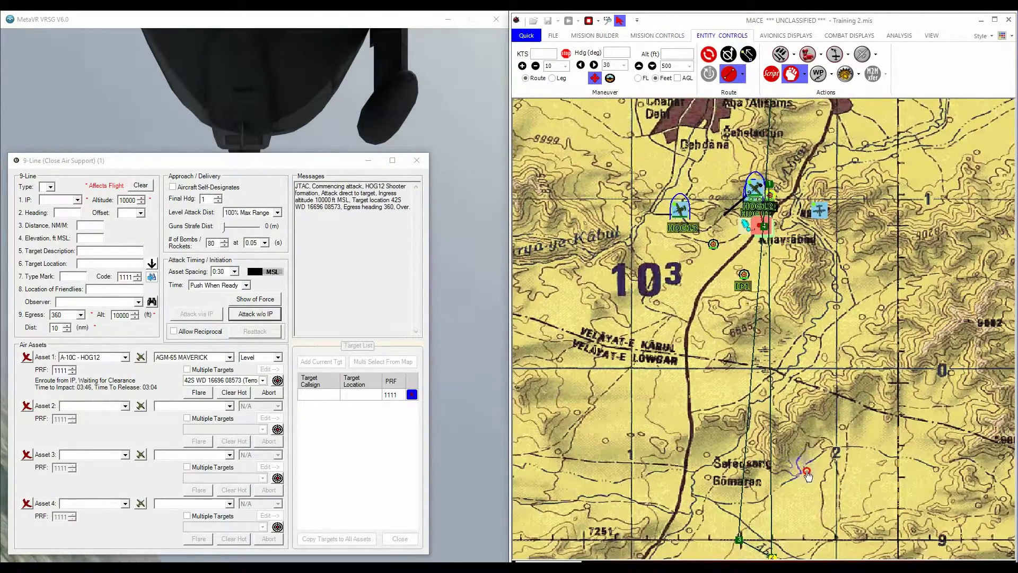
left_click_drag(806, 475, 783, 423)
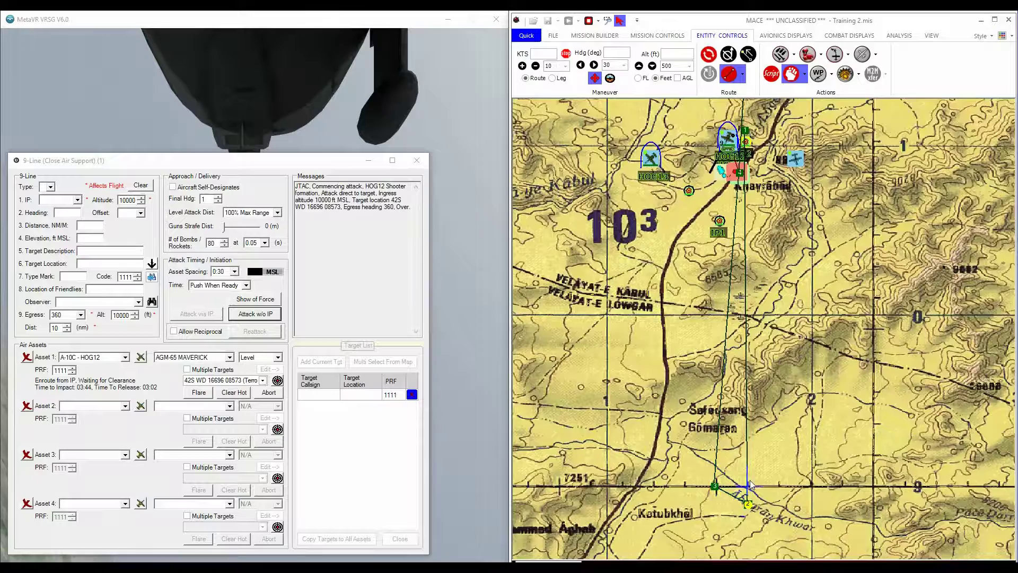
- Set the level attack distance to 25% Max Range and reissue HOG12's attack without an IP, checking the new route
left_click(261, 213)
scroll(262, 218, "up", 3)
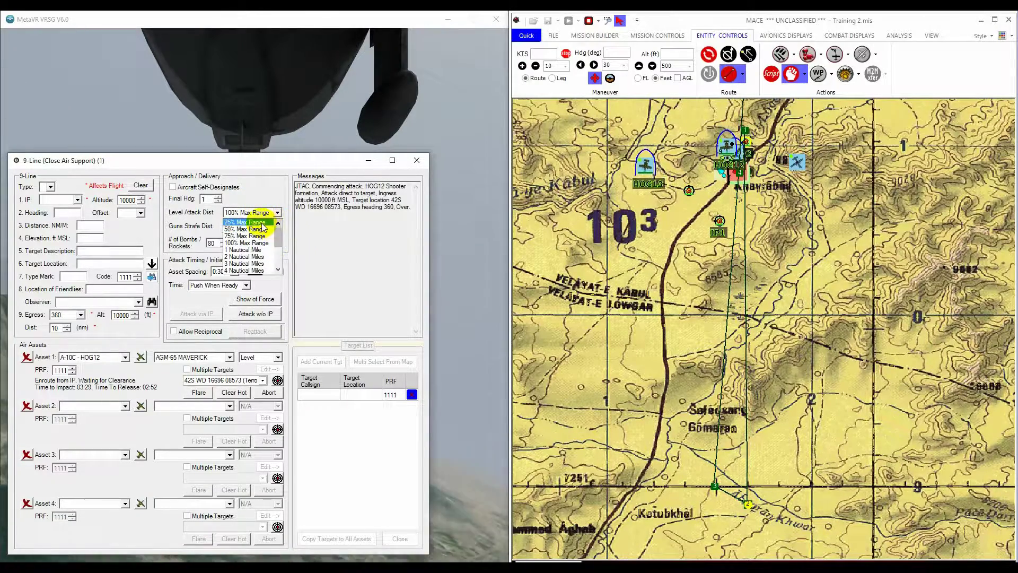
left_click(264, 227)
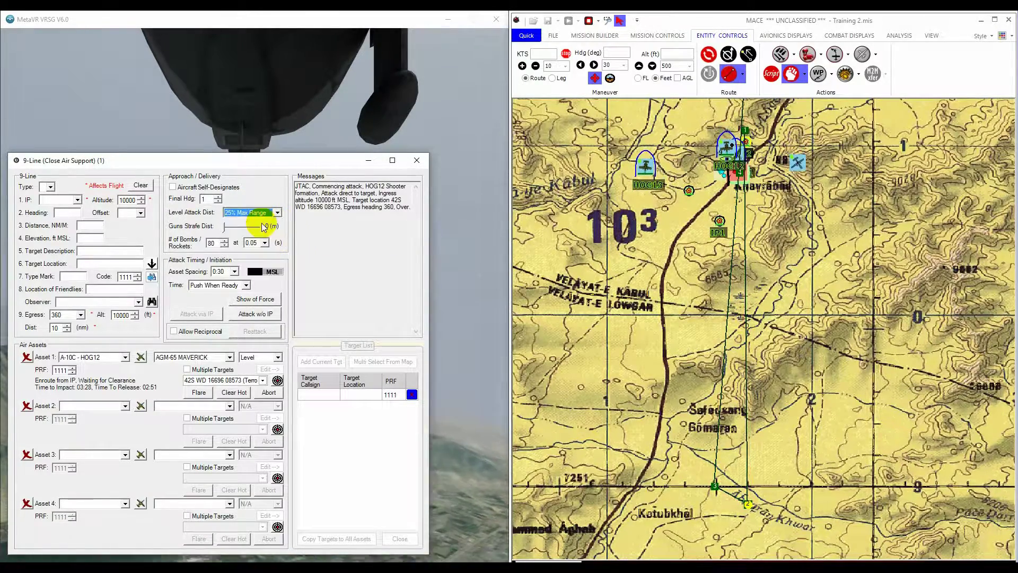
left_click(241, 315)
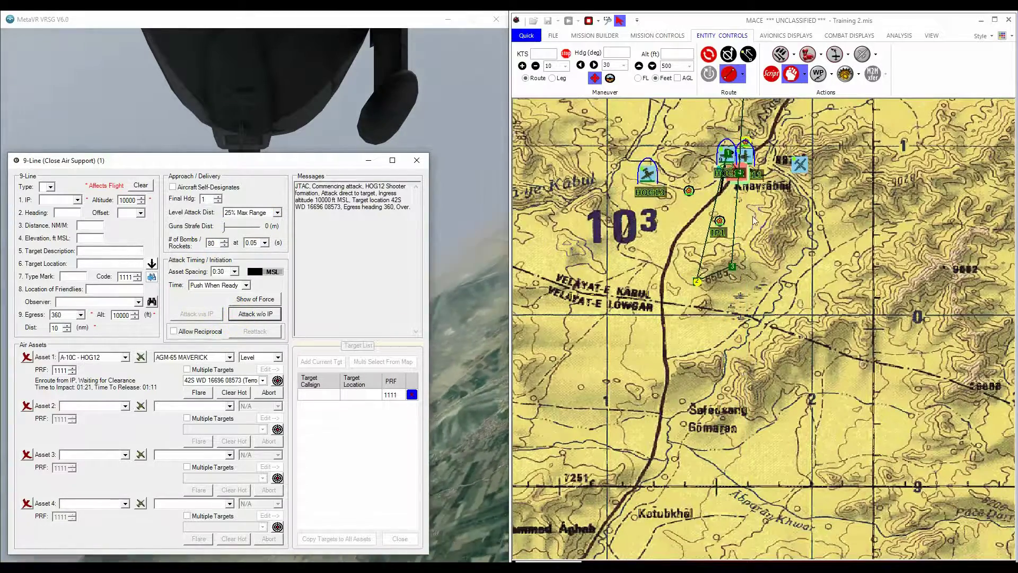
scroll(742, 184, "up", 2)
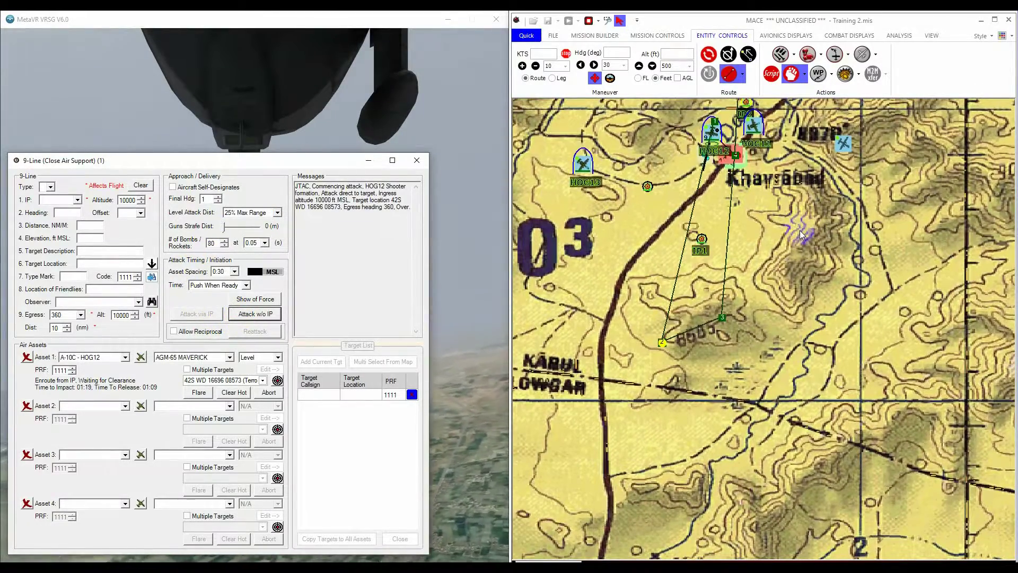
left_click_drag(800, 230, 828, 373)
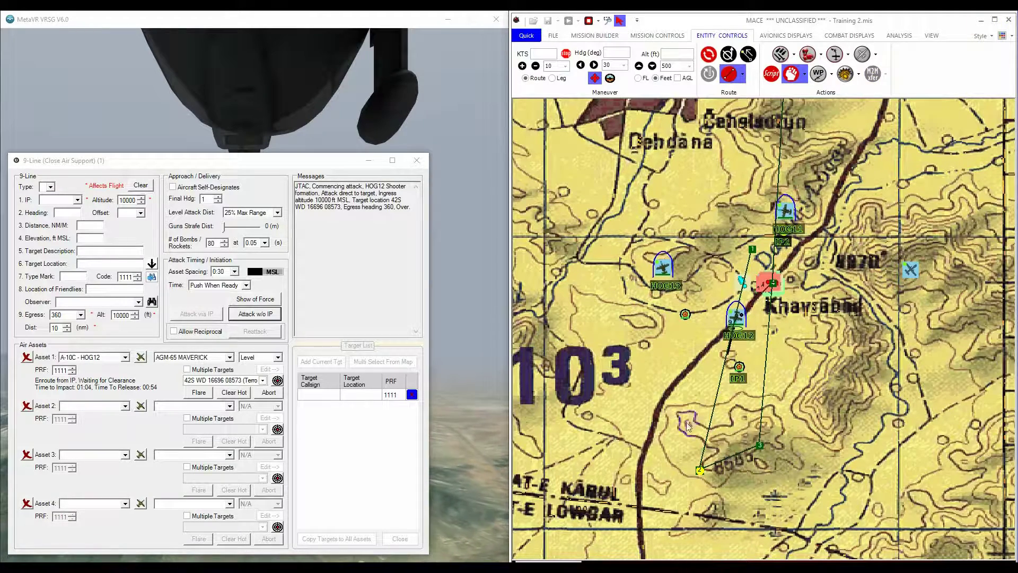
- Abort HOG12's attack and lower the number of bombs or rockets to 1
left_click(268, 392)
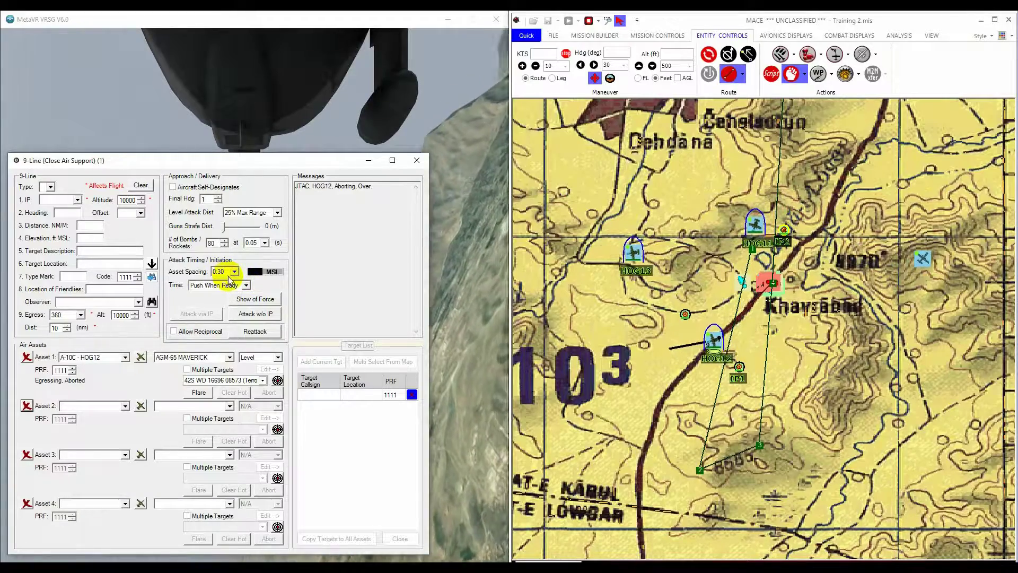
left_click(225, 245)
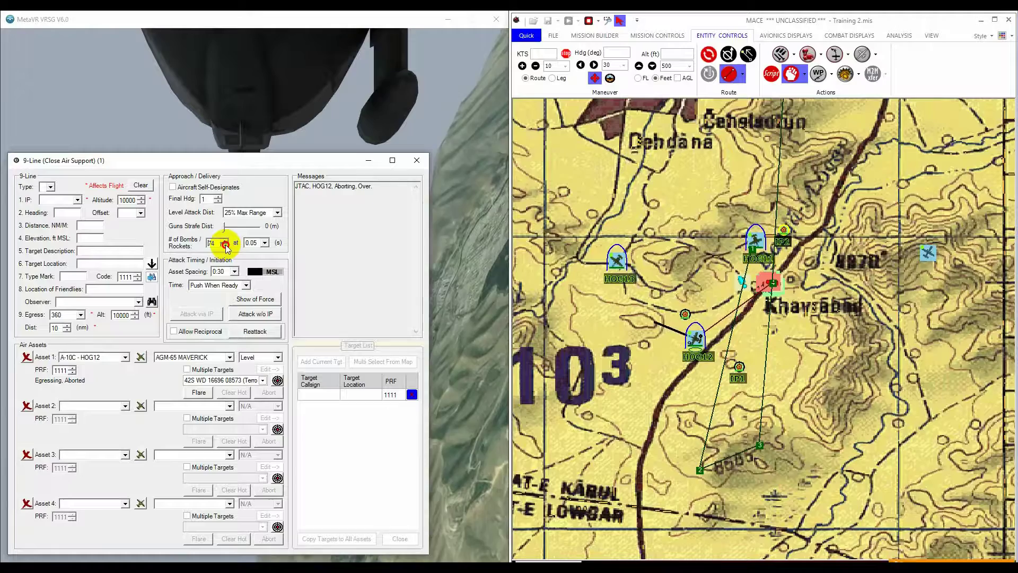
left_click(225, 245)
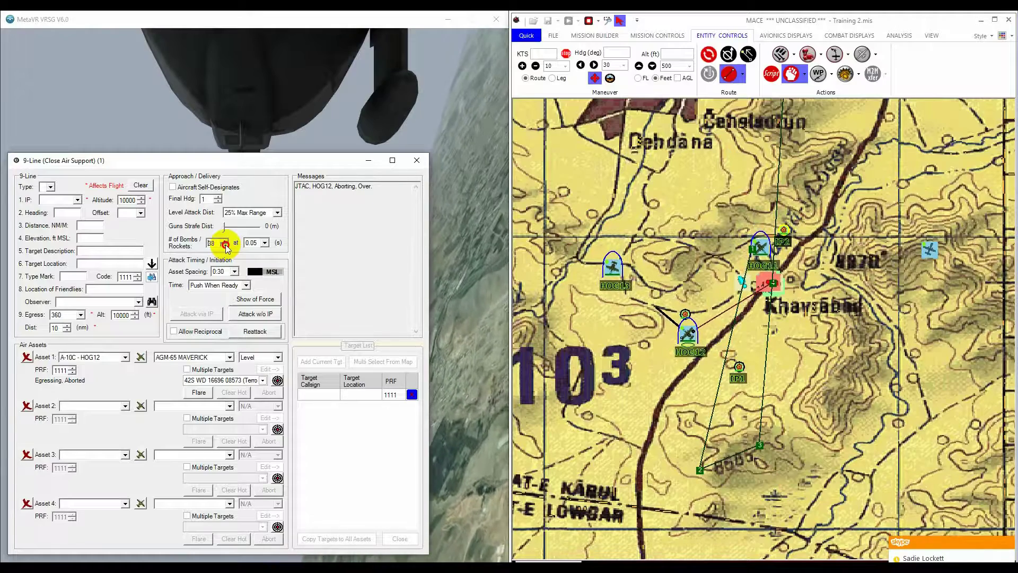
left_click(225, 245)
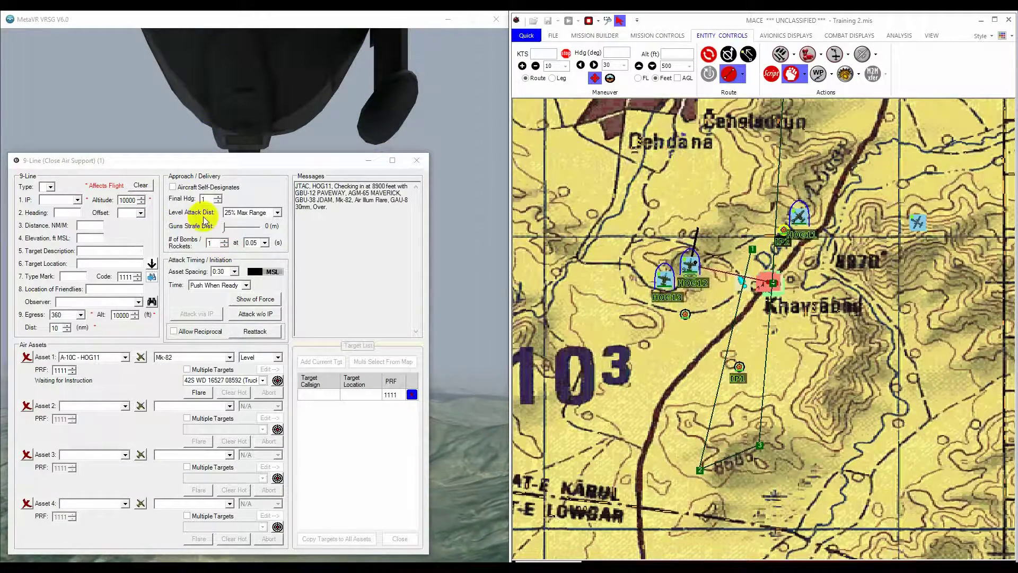
- Set HOG11's Mk-82 delivery to 8 bombs and open the release interval choices
left_click(225, 240)
left_click(225, 240)
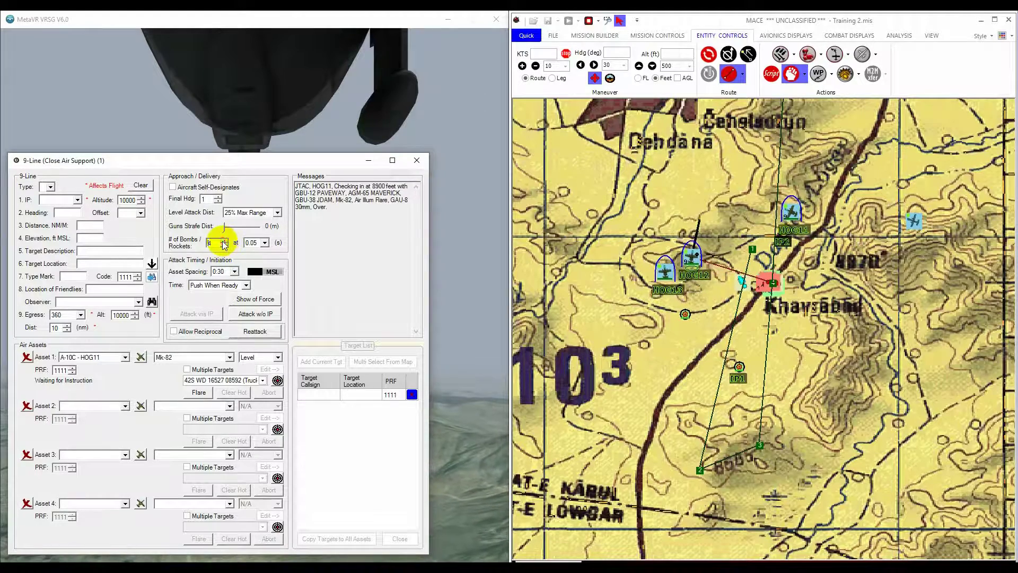
left_click(225, 240)
left_click(225, 240)
left_click(225, 240)
left_click(225, 240)
left_click(225, 241)
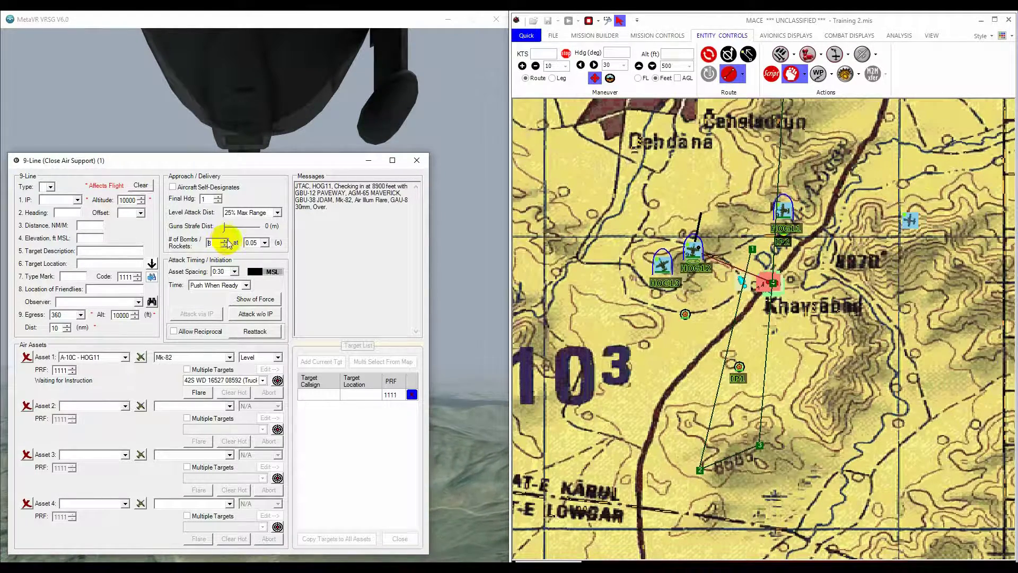
left_click(265, 243)
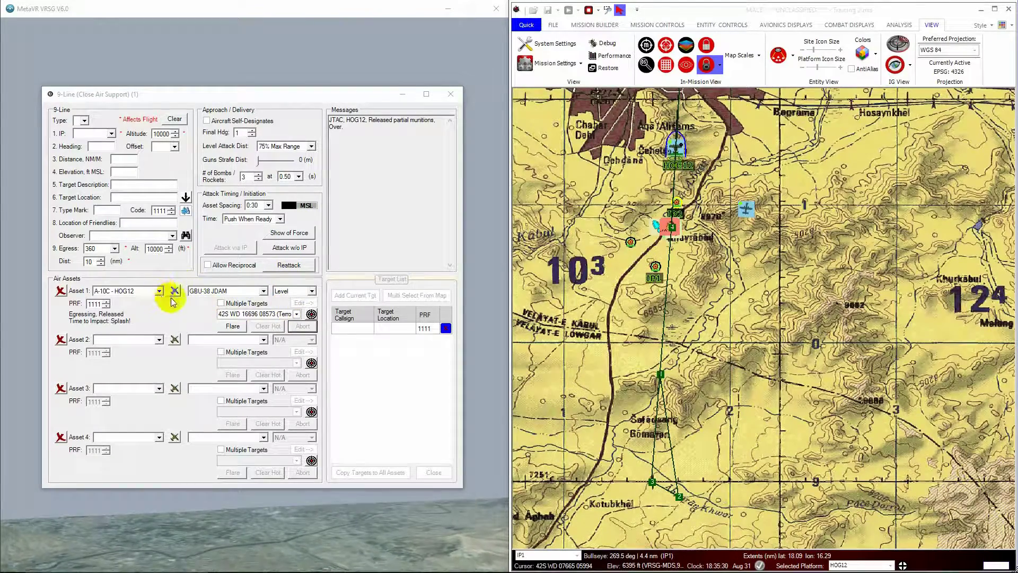
- Set HOG12 to release 4 GBU-38 JDAM bombs at 1.0-second intervals and send it to attack without an IP
left_click(227, 291)
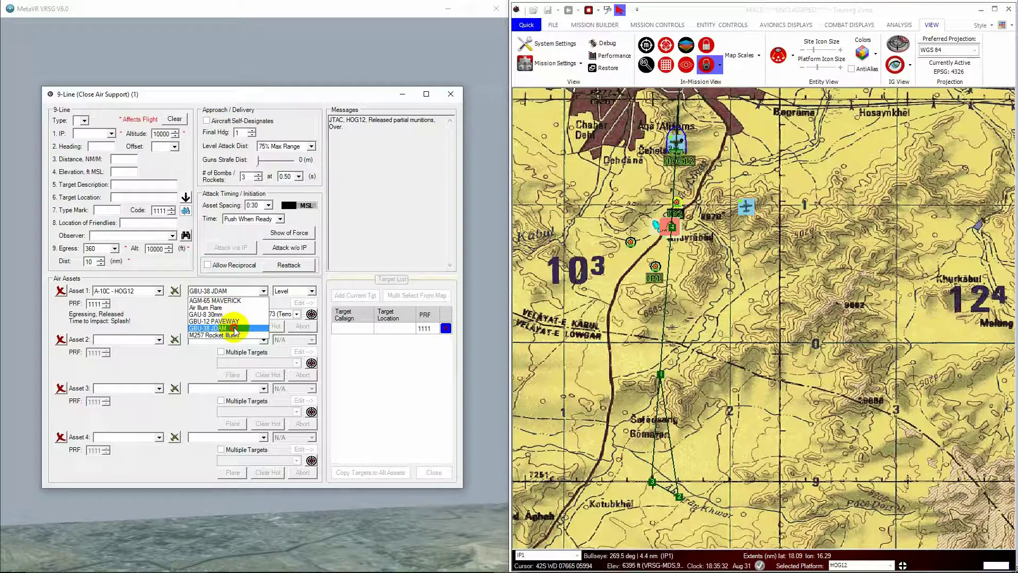
left_click(234, 328)
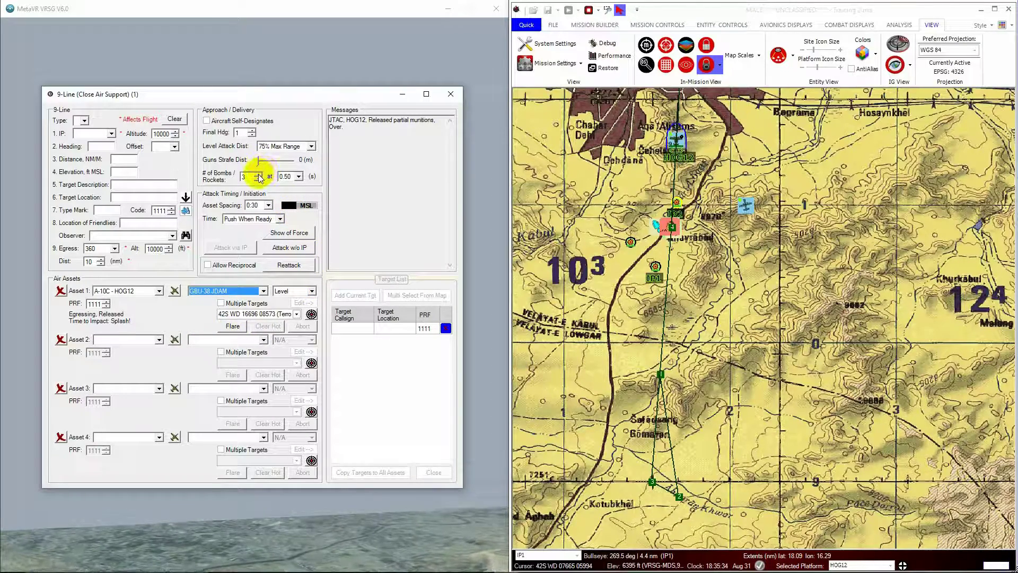
left_click(298, 176)
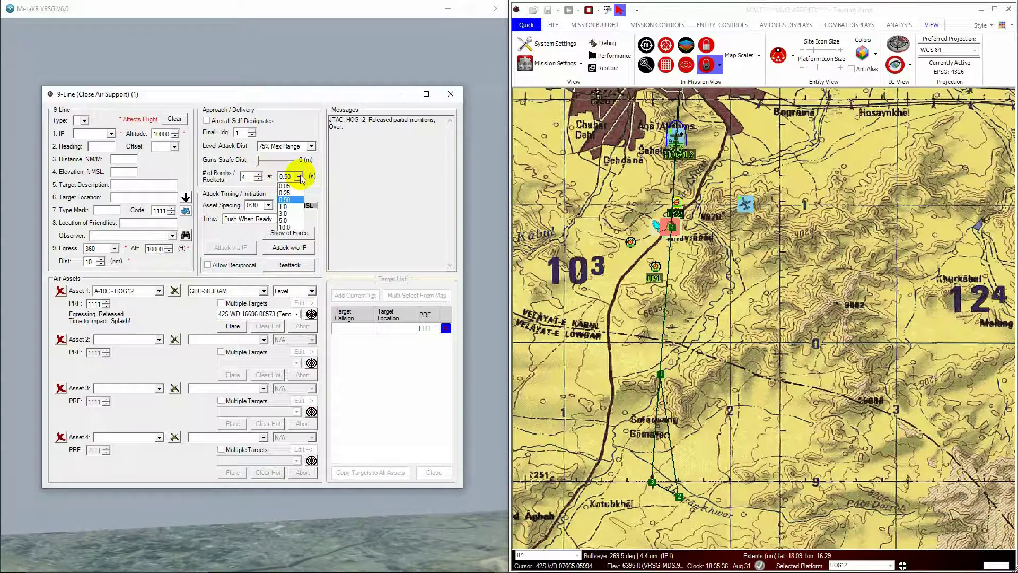
left_click(295, 211)
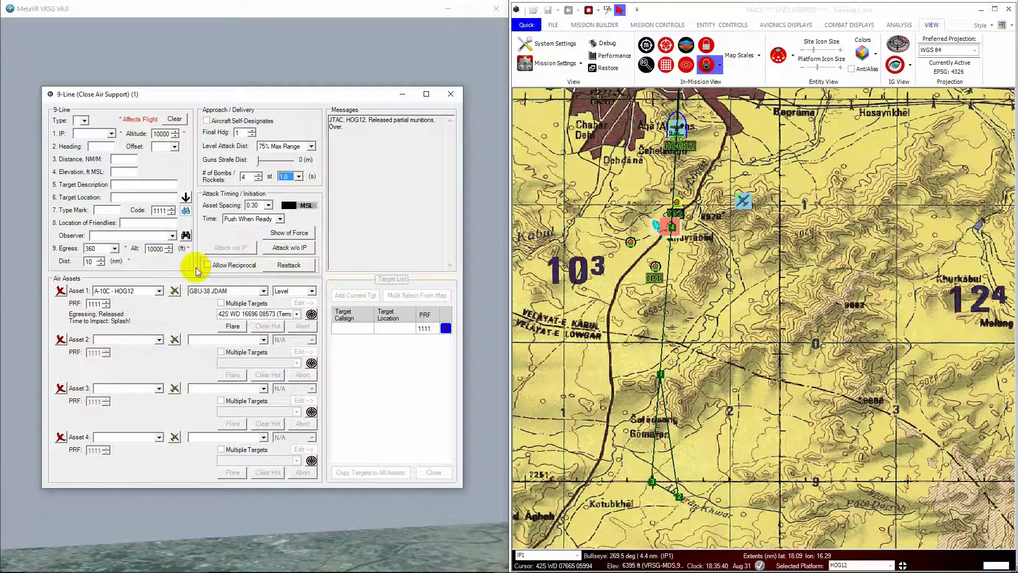
left_click(295, 249)
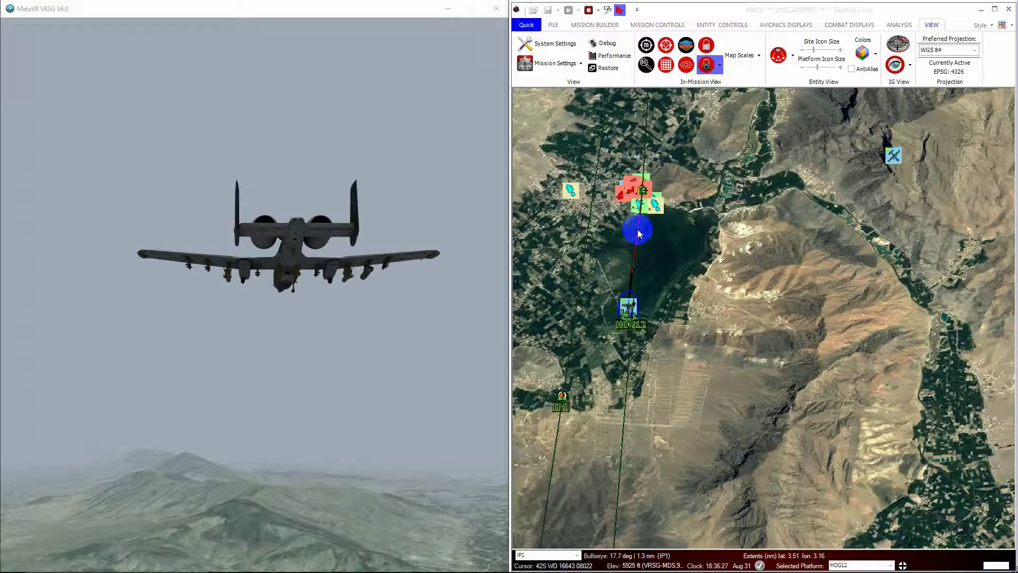
scroll(639, 233, "up", 3)
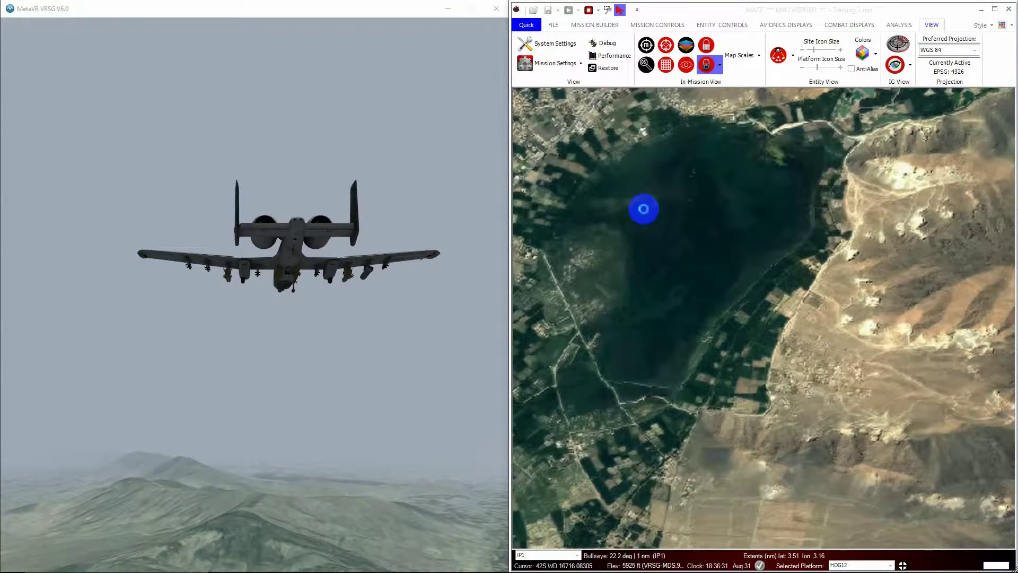
scroll(627, 175, "up", 2)
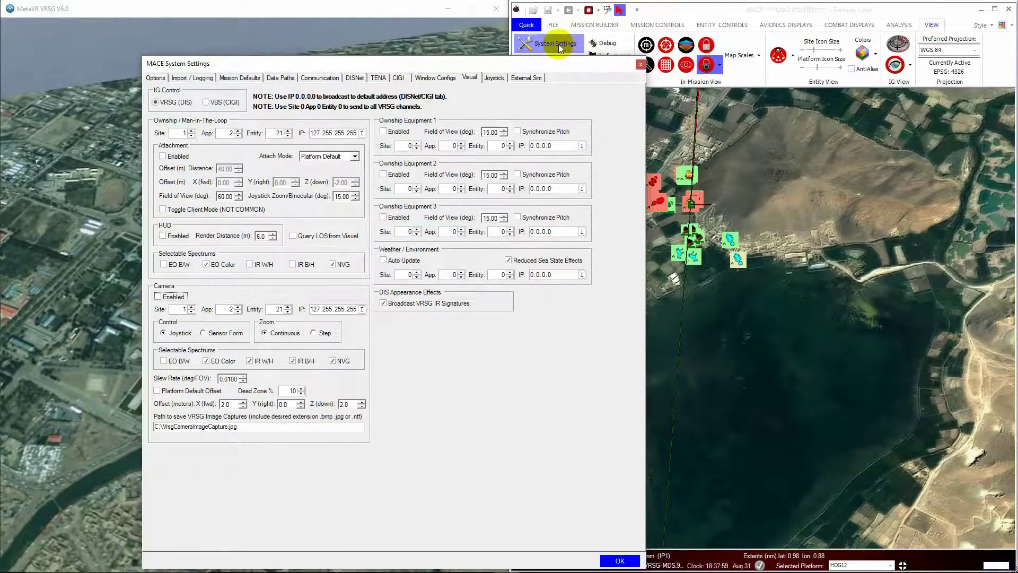
- In the system options, switch Enable Weather Sensor Attenuation off and back on
left_click(155, 78)
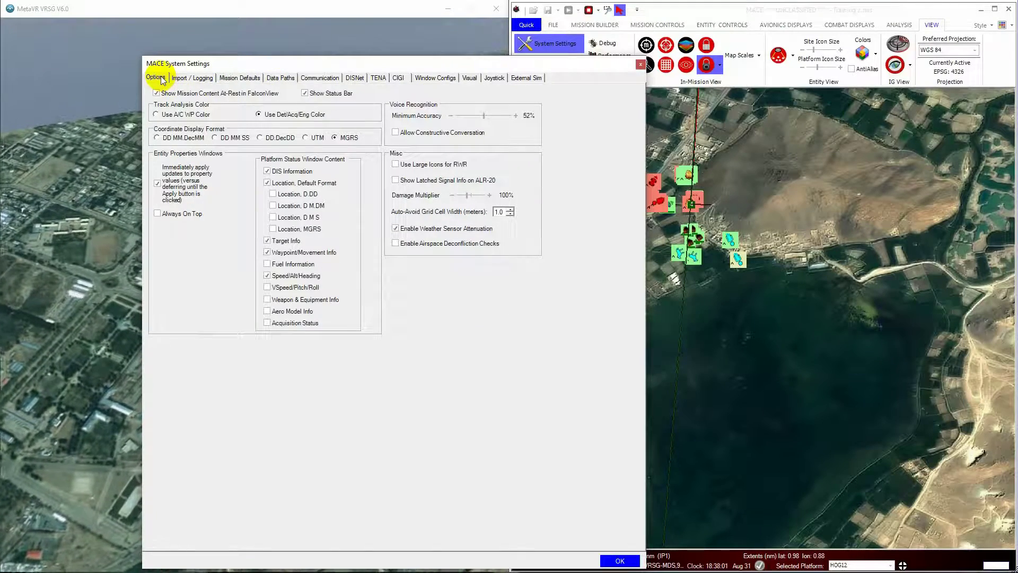
left_click(422, 229)
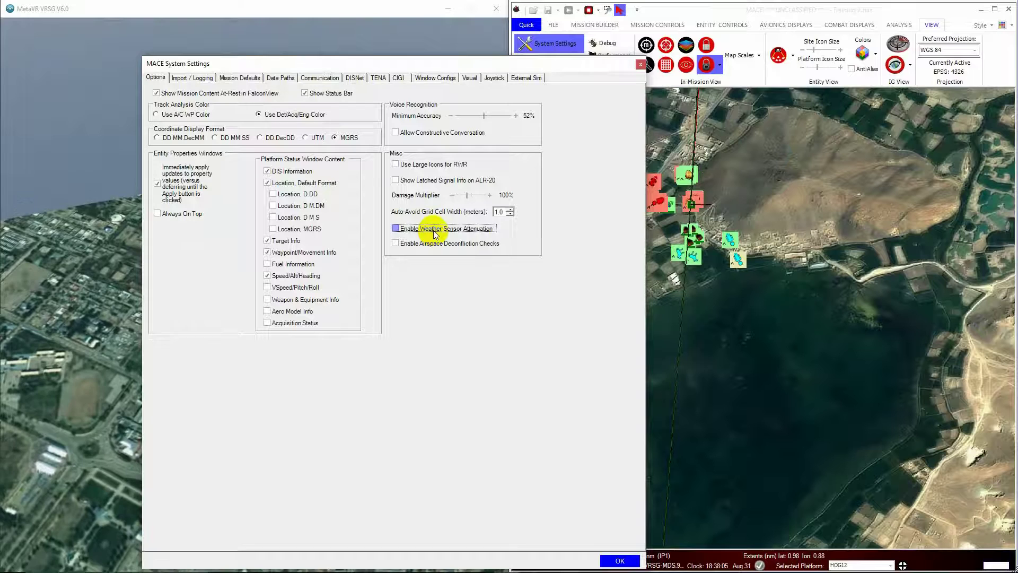
left_click(433, 231)
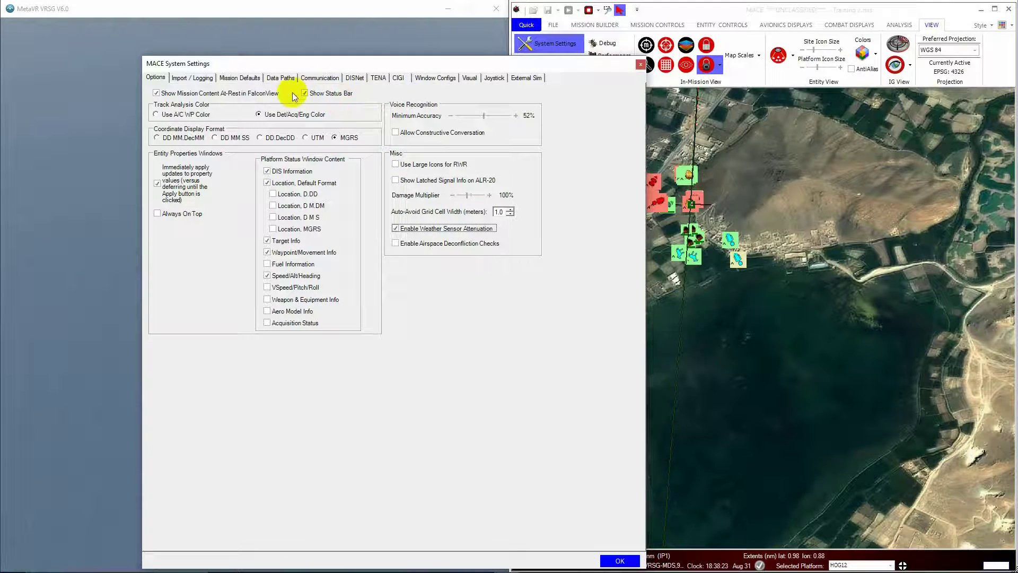
- Enable Allow Weapons to Track Laser Source in the mission defaults and close the system settings
left_click(252, 81)
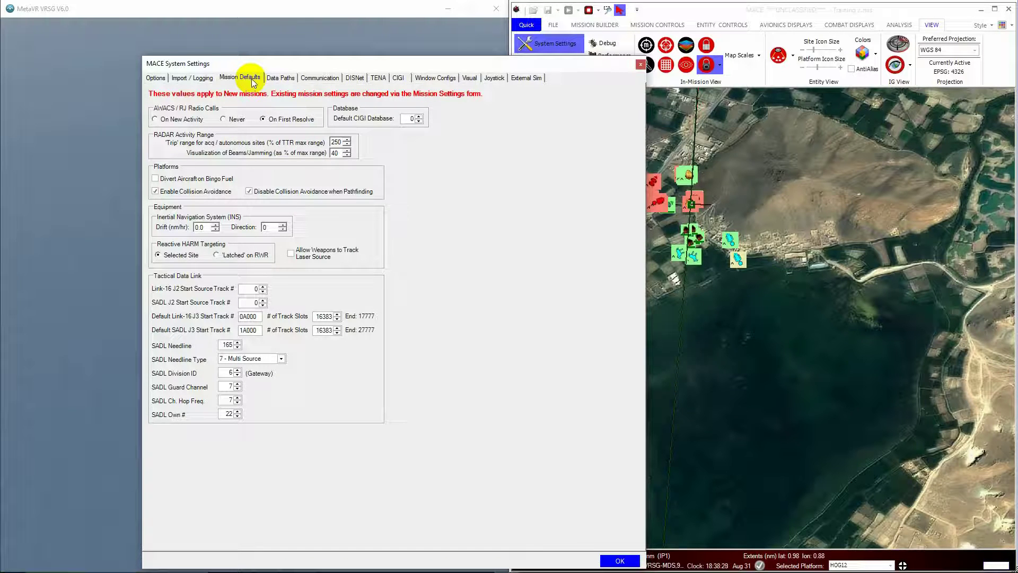
left_click(313, 258)
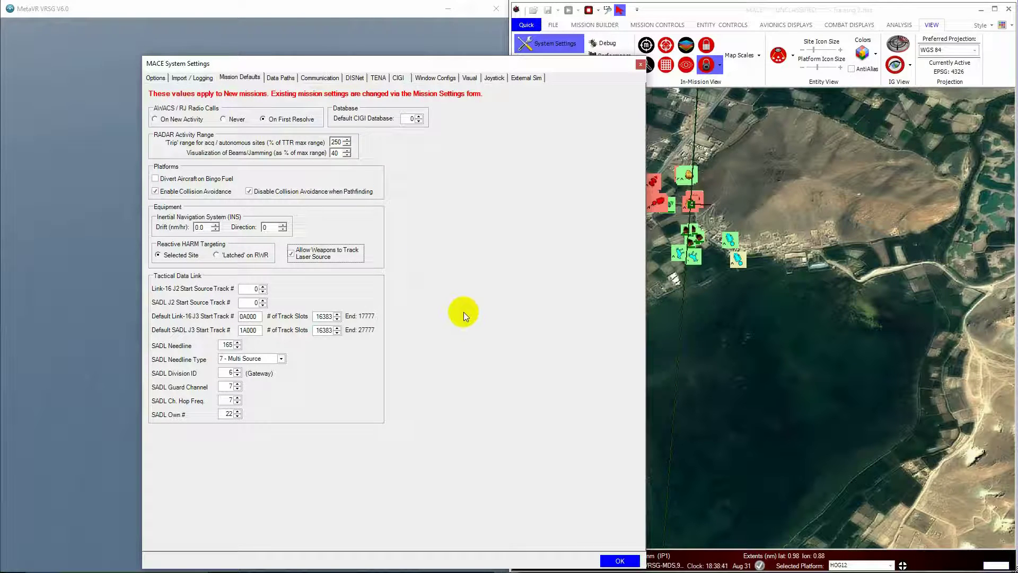
left_click(620, 561)
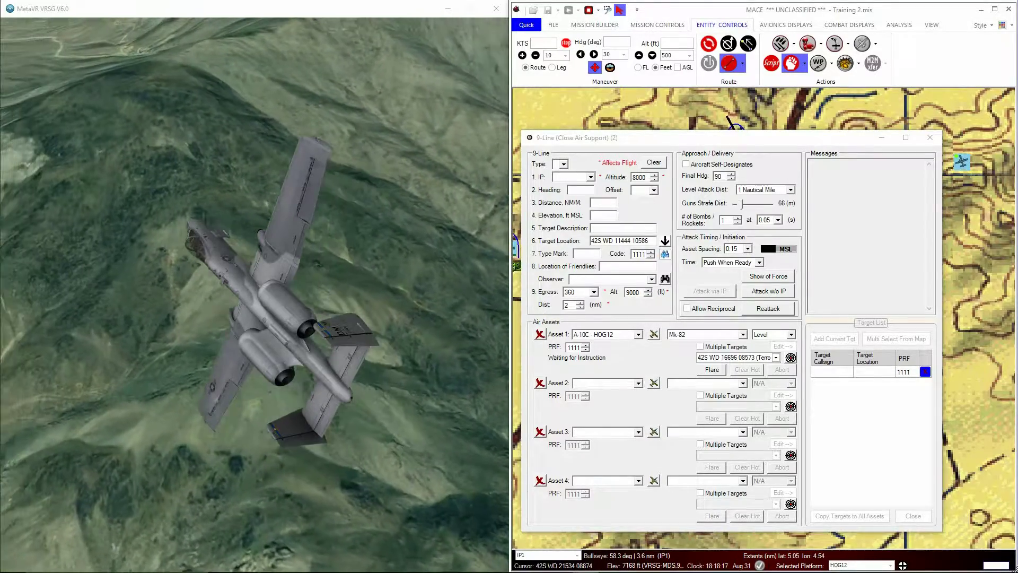
- Assign GBU-12 PAVEWAY to HOG12 in the 9-Line and enable Aircraft Self-Designates
left_click(695, 335)
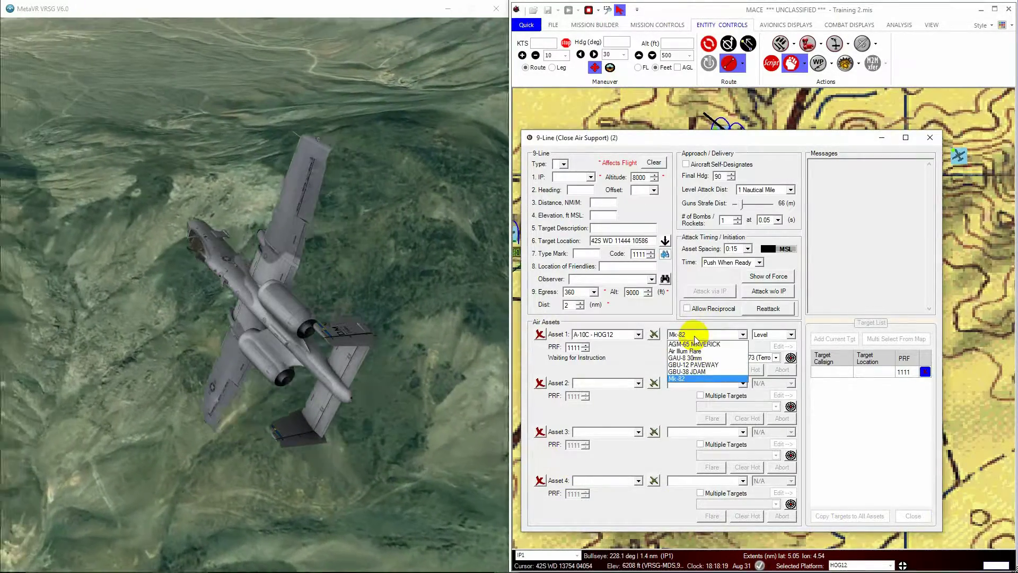
left_click(699, 365)
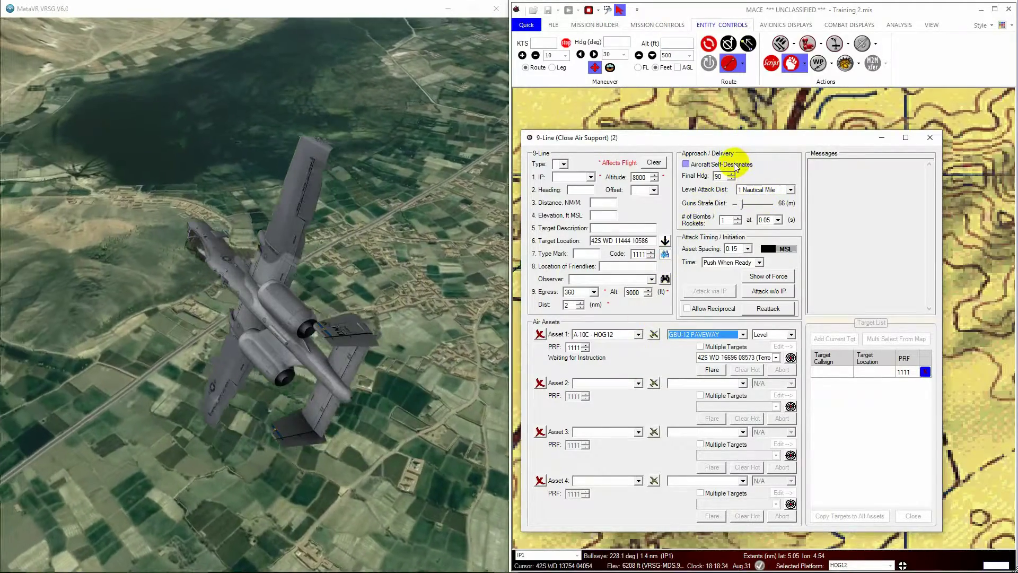
left_click(745, 166)
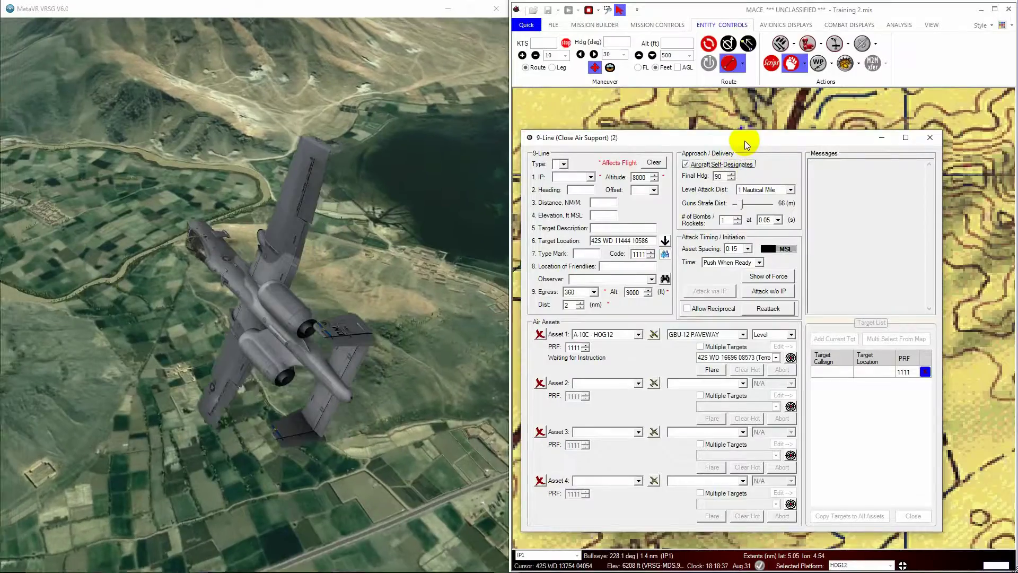
- Move the 9-Line window off the map and set the attack timing to Time On Target at 18:20:00
left_click_drag(744, 141, 288, 135)
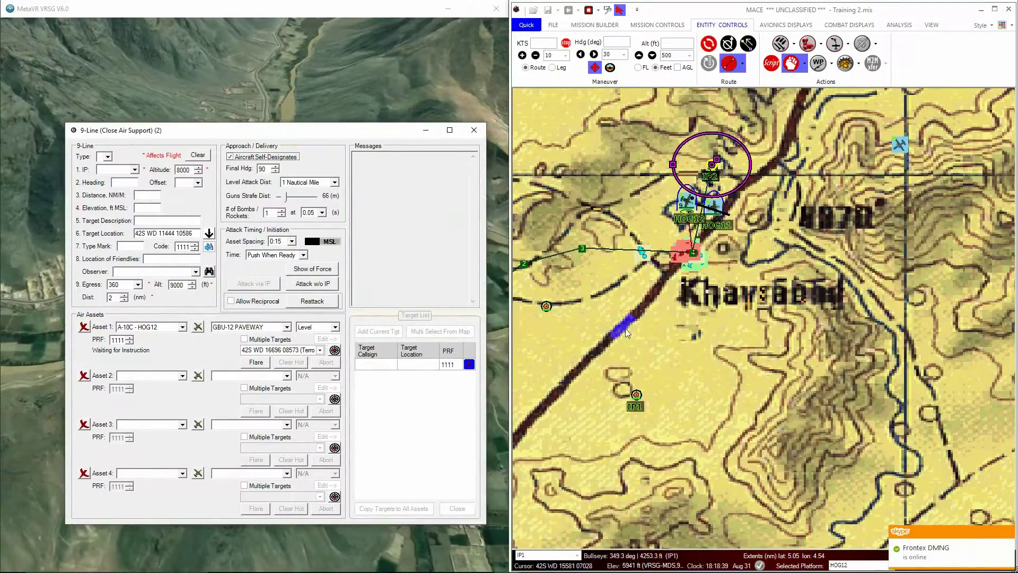
left_click_drag(625, 328, 855, 355)
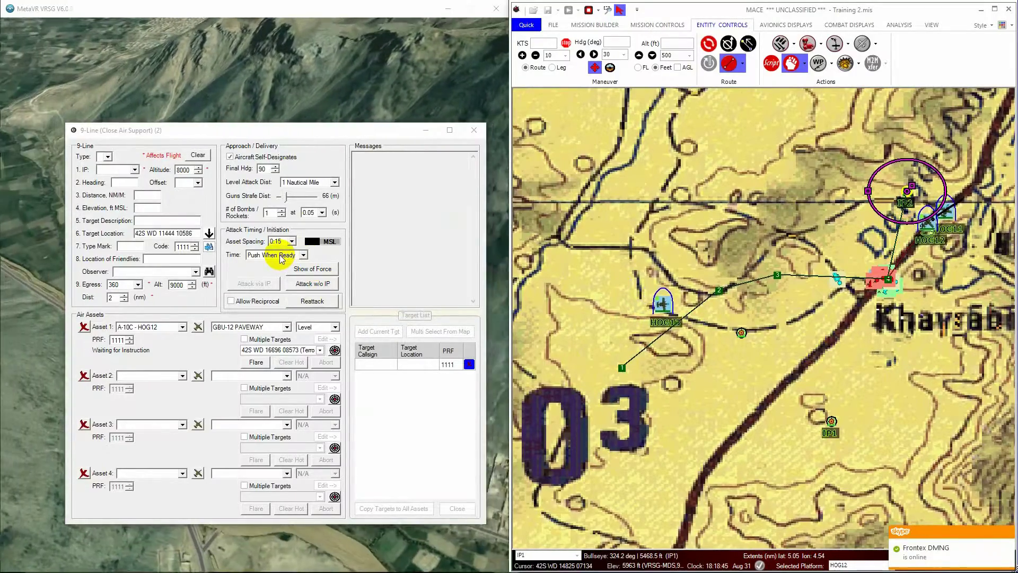
left_click(281, 257)
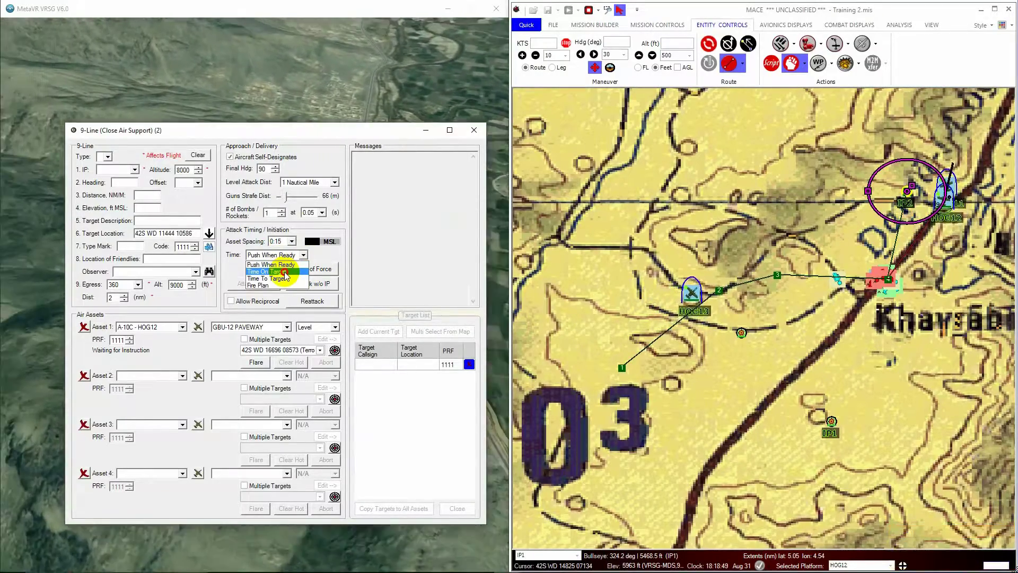
left_click(283, 272)
left_click(329, 255)
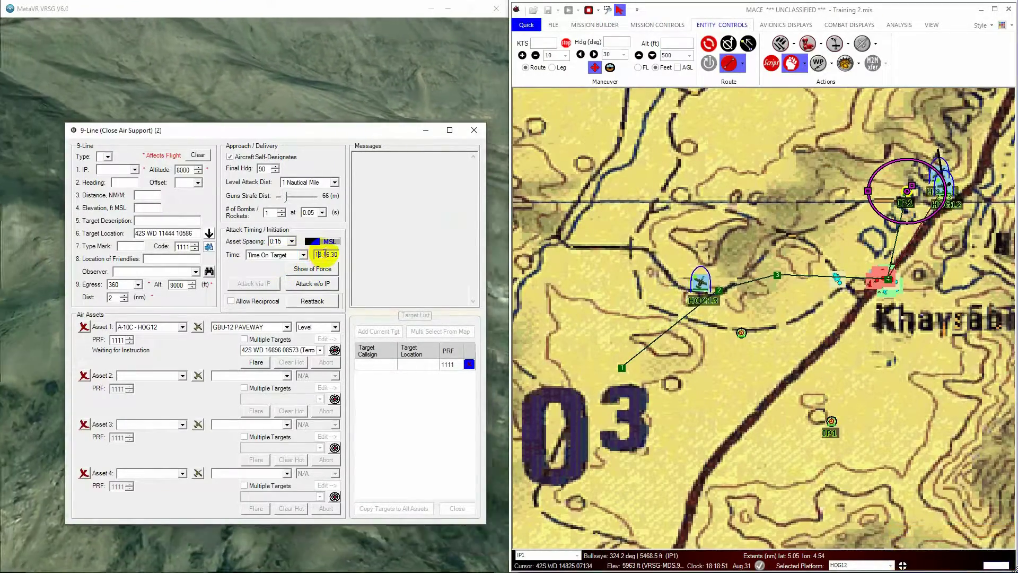
type("20")
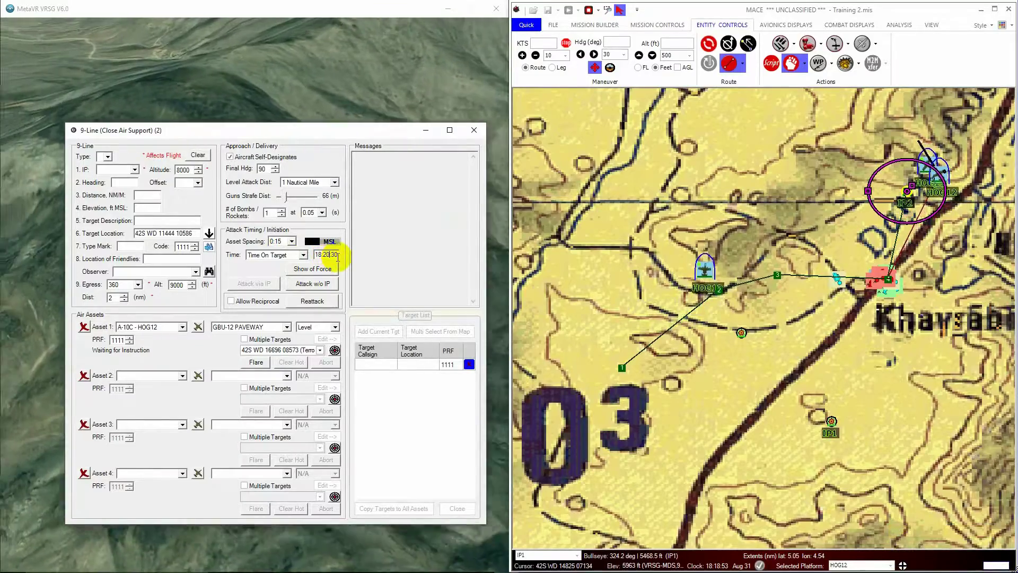
type("10")
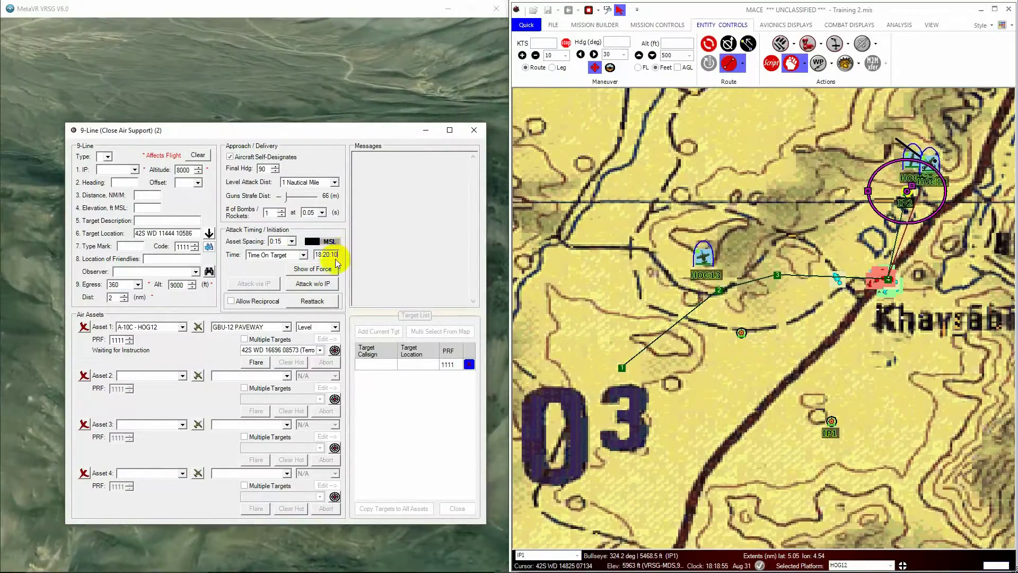
key("BackSpace")
key("BackSpace")
type("00")
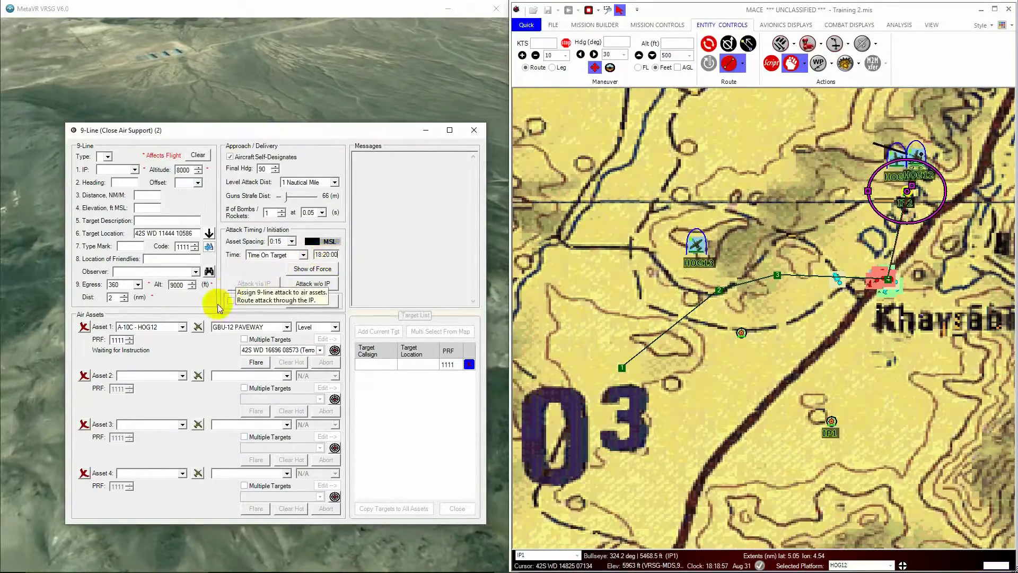
- Add A-10C HOG13 as the second air asset and arm it with GBU-12 PAVEWAY
left_click(154, 376)
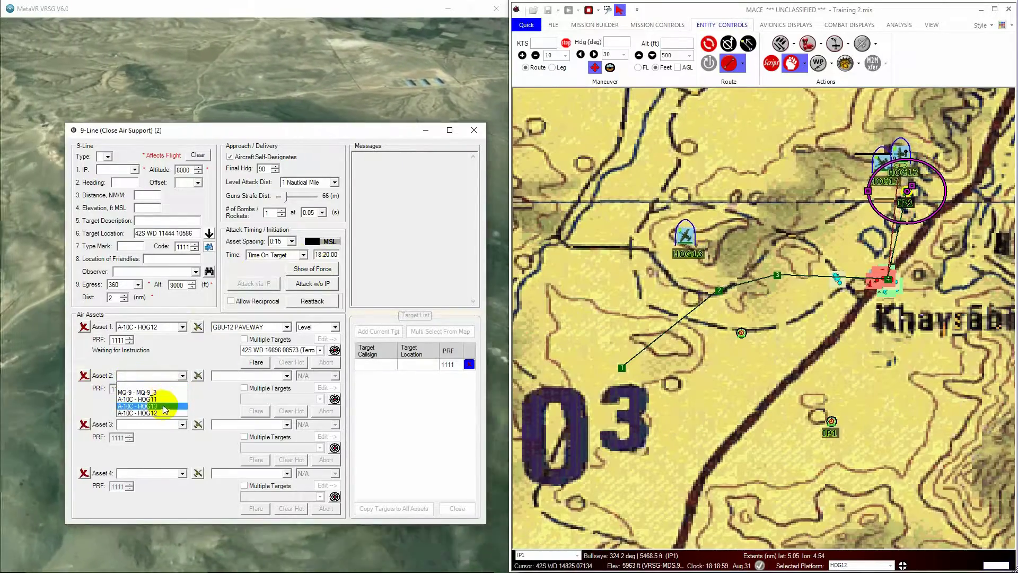
left_click(164, 406)
left_click(286, 375)
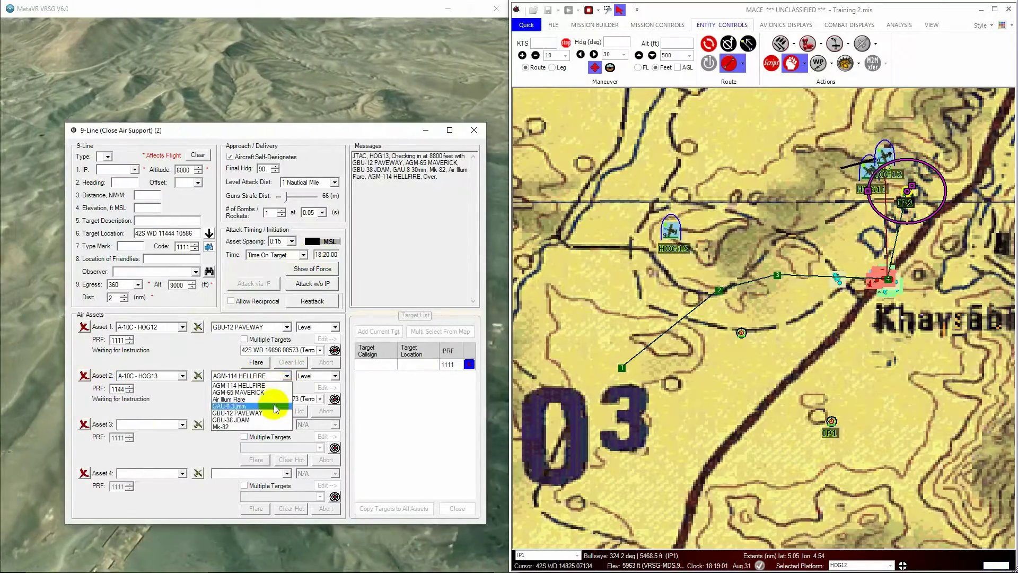
left_click(273, 413)
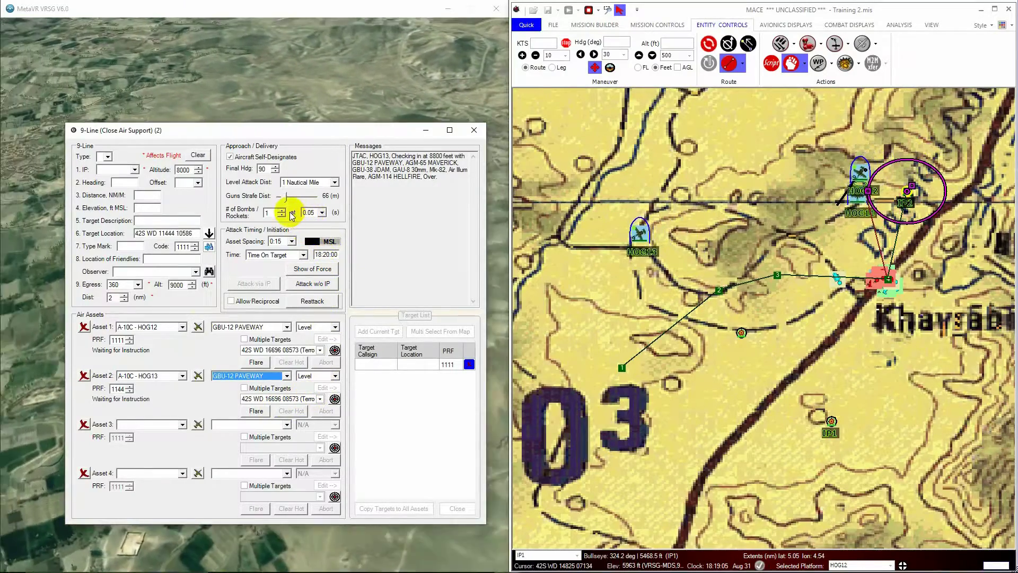
- Set the Time On Target to 18:23:00, trying an asset spacing of 0:30 before settling on 0:15
left_click(291, 241)
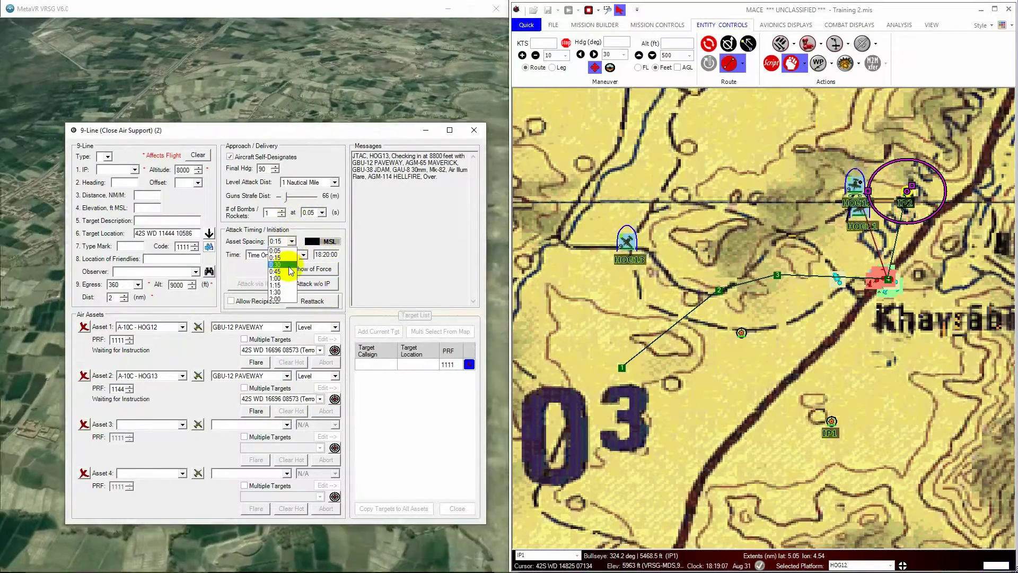
left_click(290, 265)
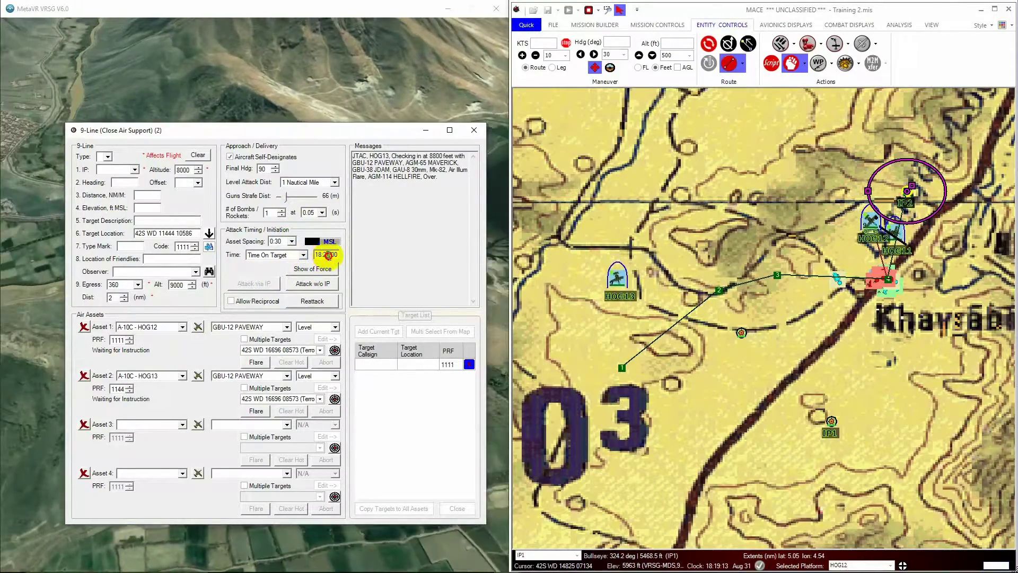
left_click(328, 256)
type("23")
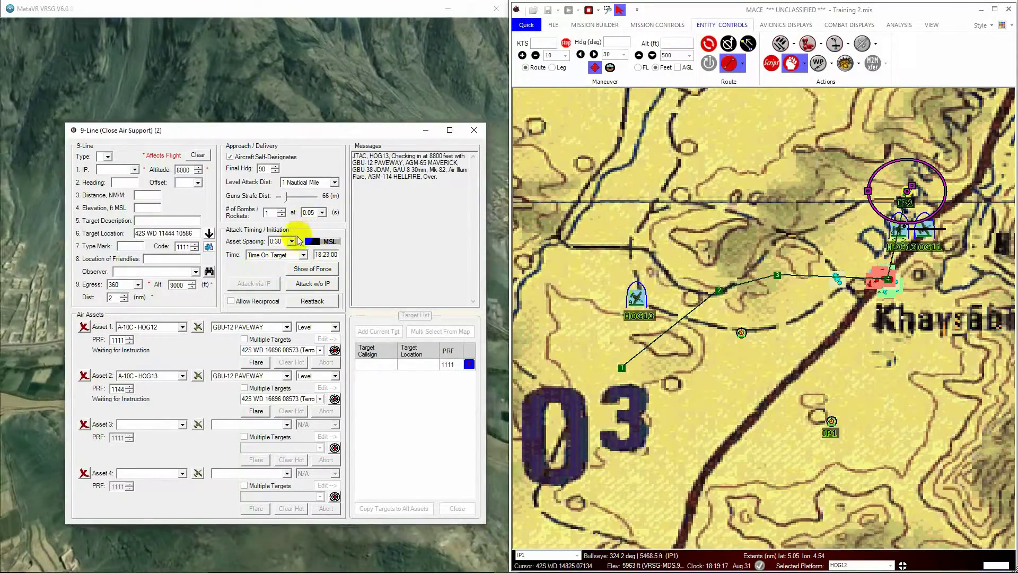
left_click(291, 241)
left_click(292, 247)
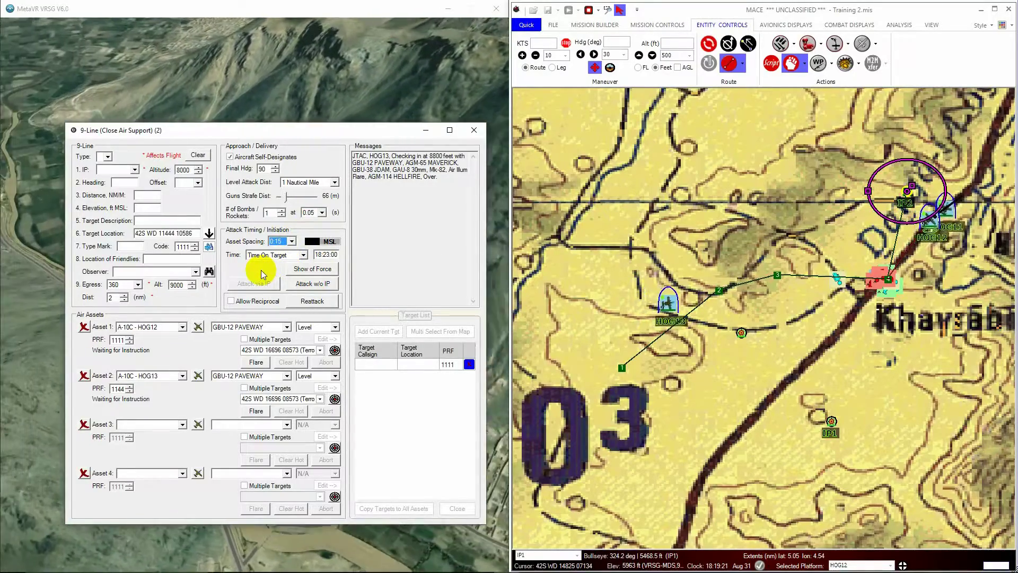
- With aircraft self-designation enabled, send HOG12 and HOG13 to attack without an IP and check each aircraft's route
left_click(239, 158)
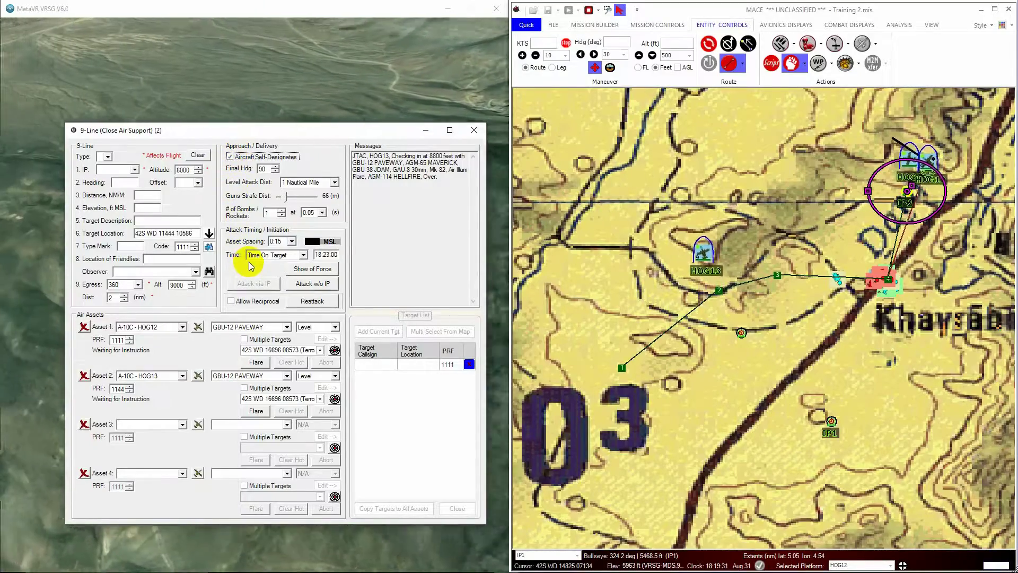
left_click(312, 283)
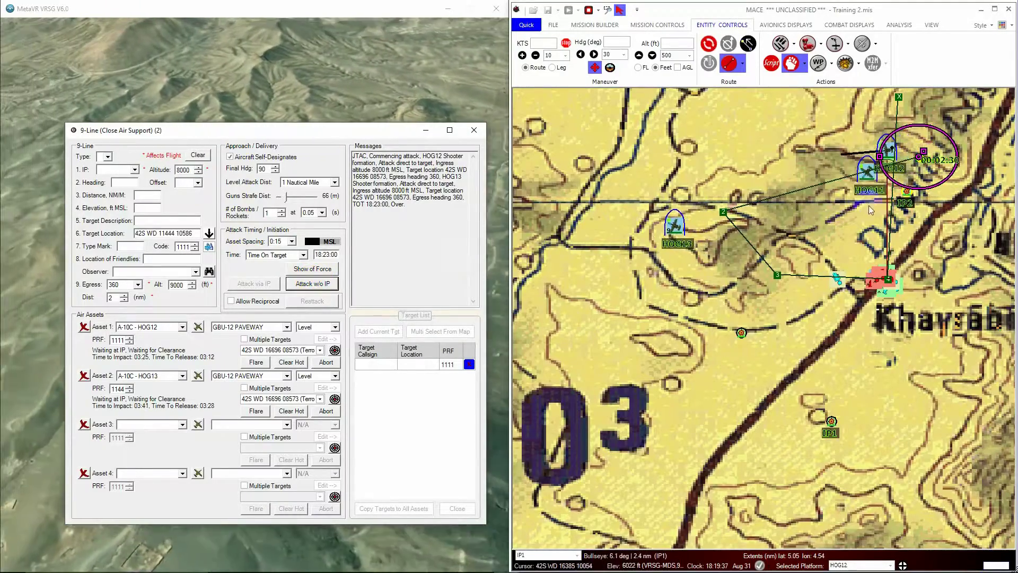
left_click(652, 229)
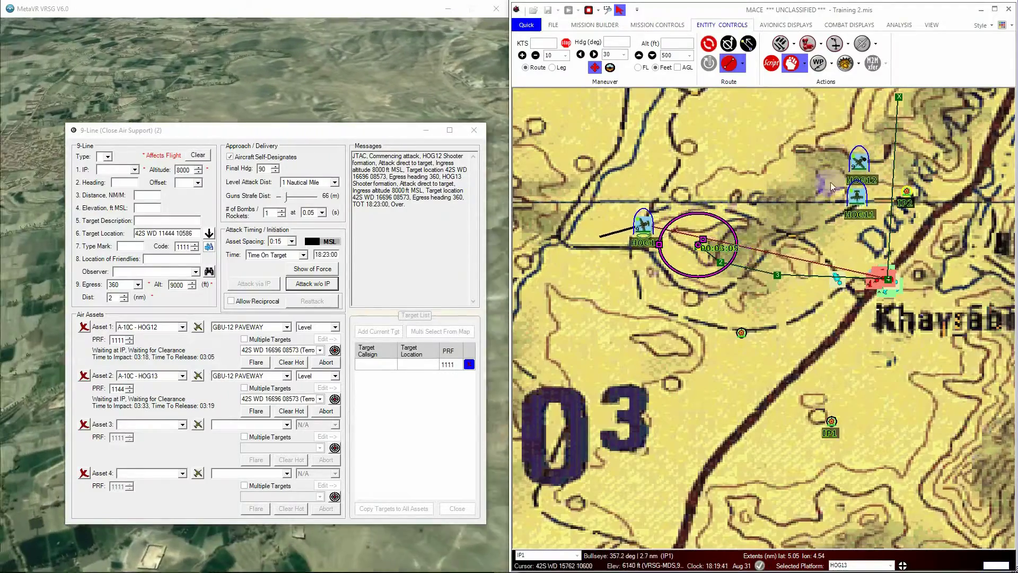
left_click(854, 166)
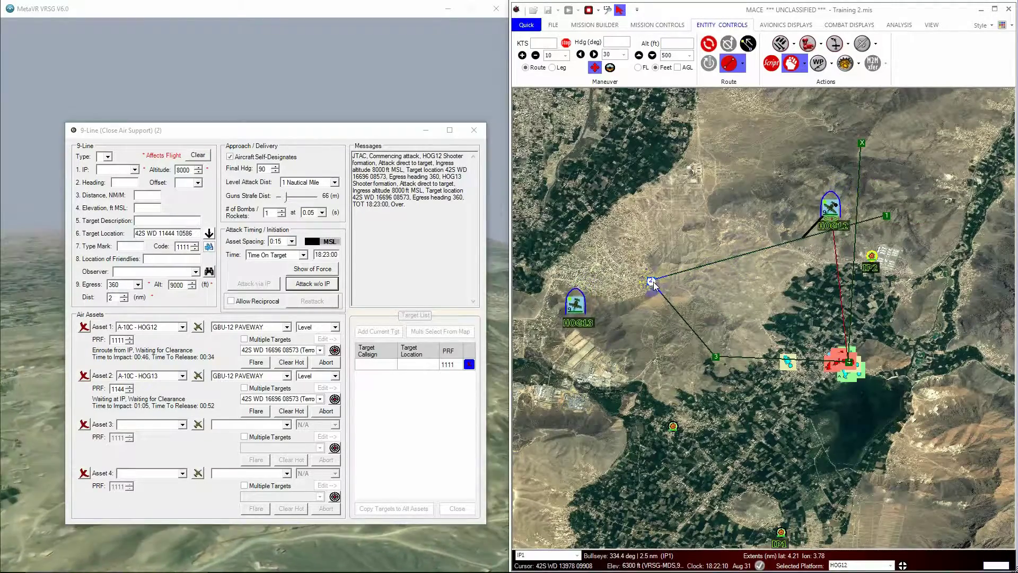
- Check the holding routes of HOG13 and HOG12 on the map and clear both aircraft hot
left_click(570, 323)
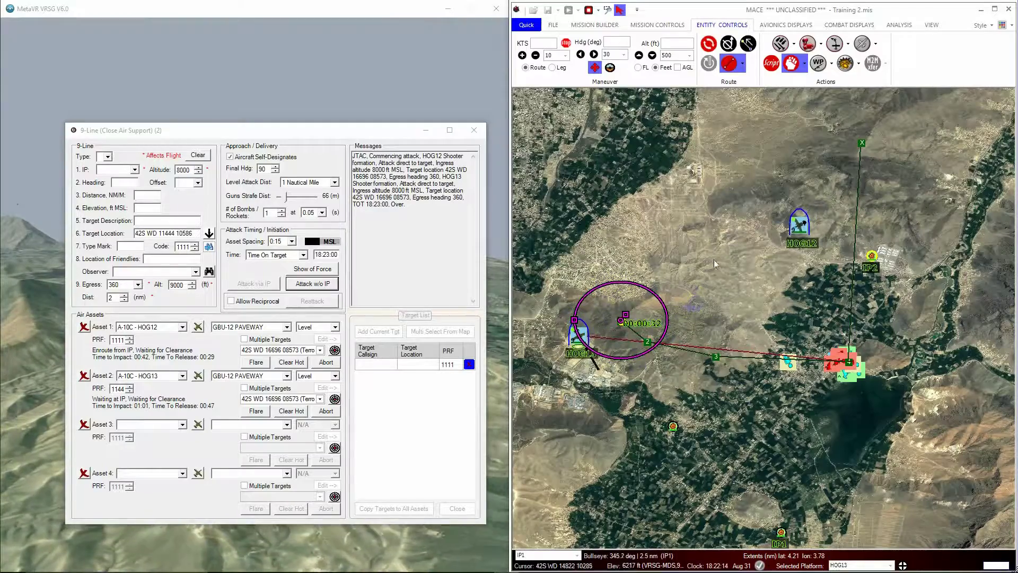
left_click(798, 232)
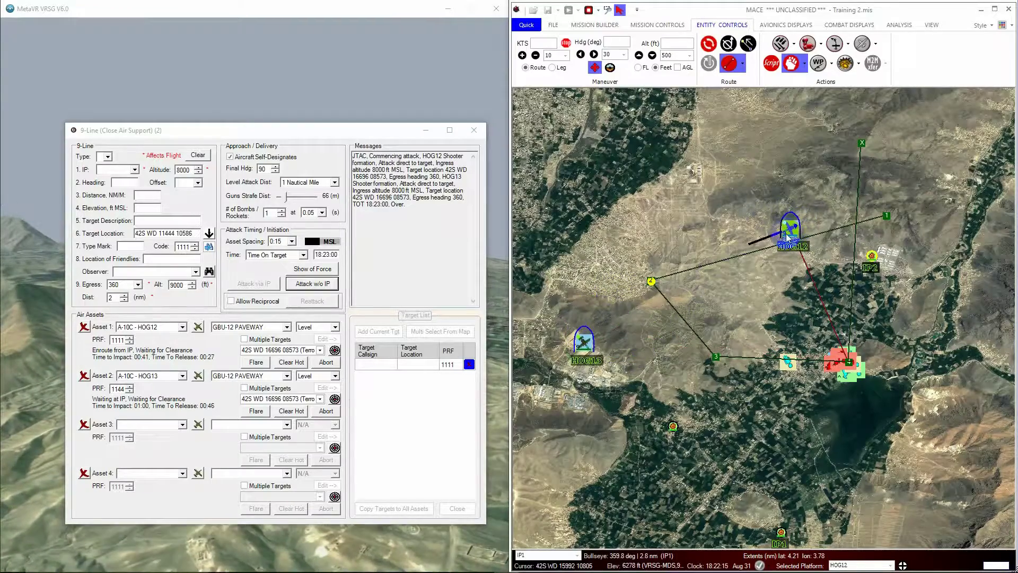
left_click(292, 362)
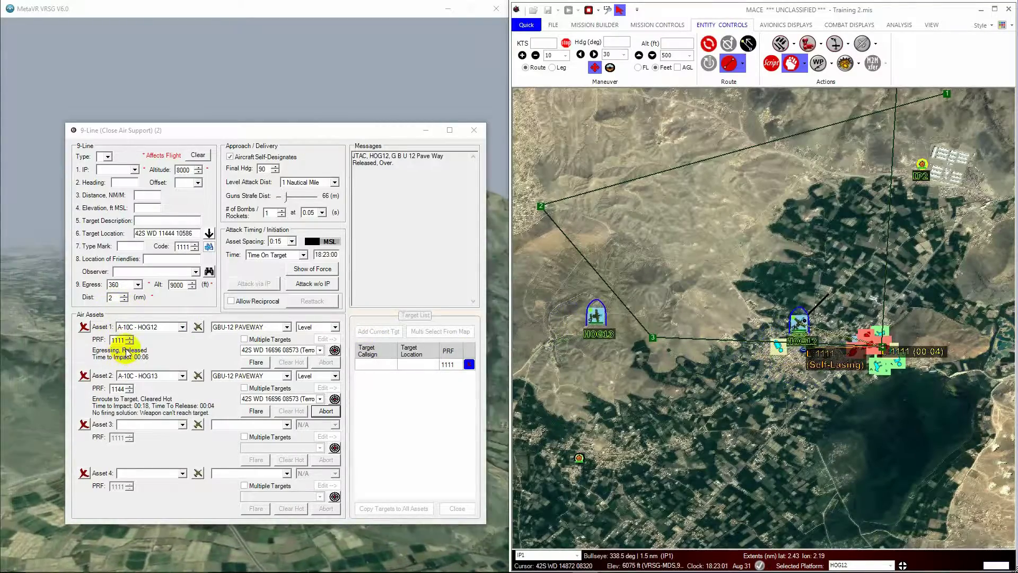
- Examine HOG12's self-lasing and weapon impact at the target and select HOG13 on the map
left_click(787, 433)
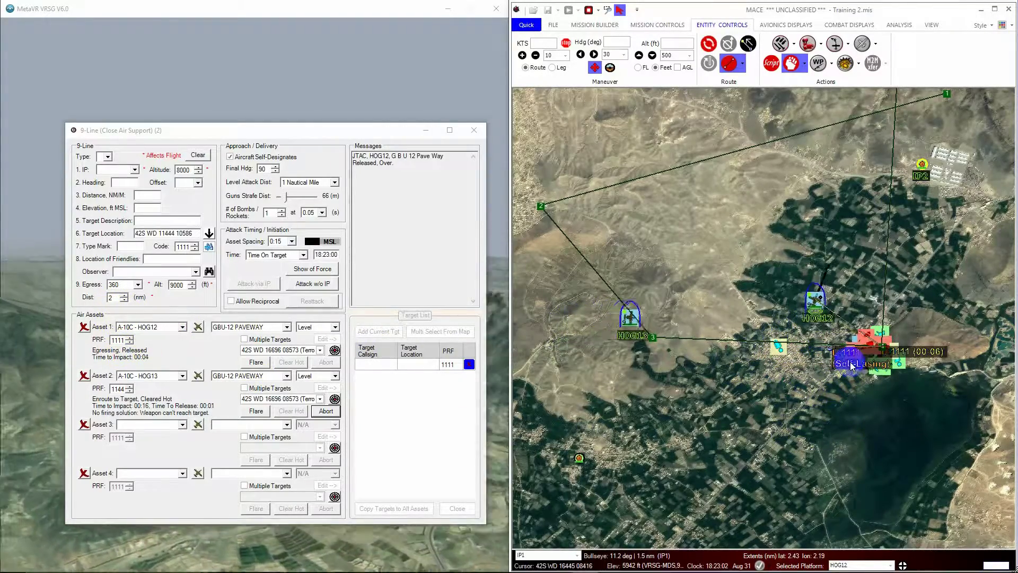
left_click(846, 331)
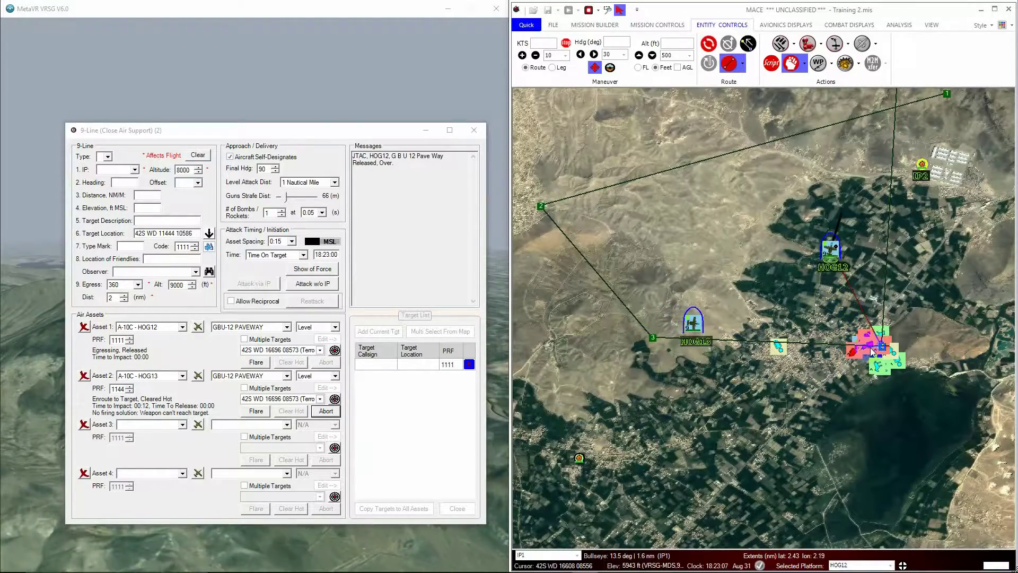
left_click(724, 334)
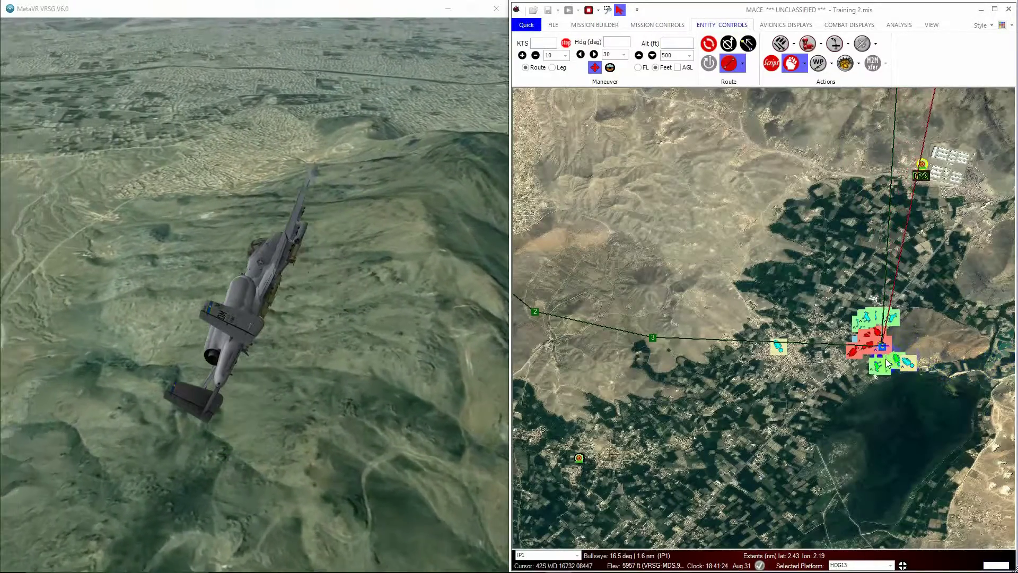
left_click(582, 26)
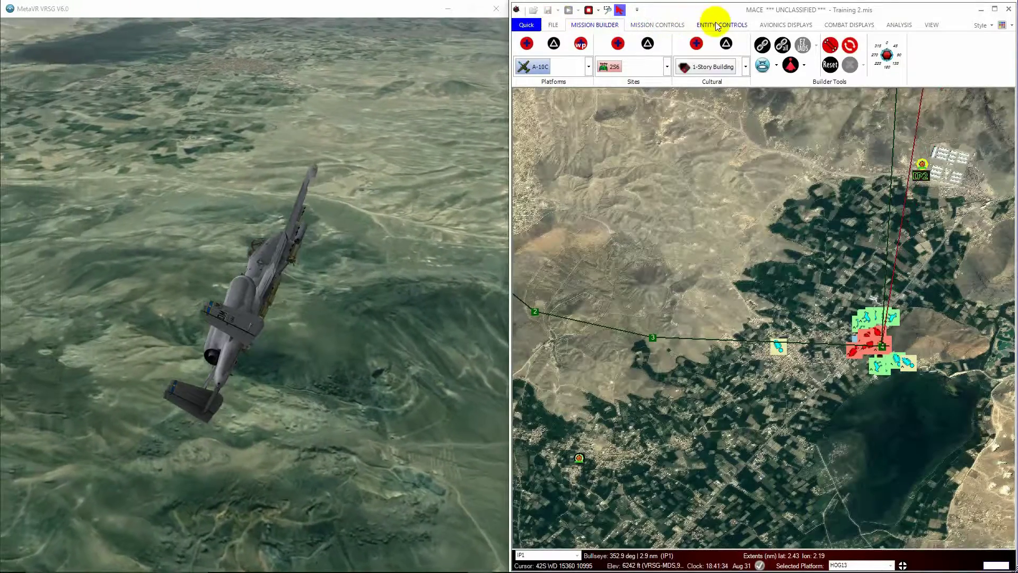
left_click(717, 25)
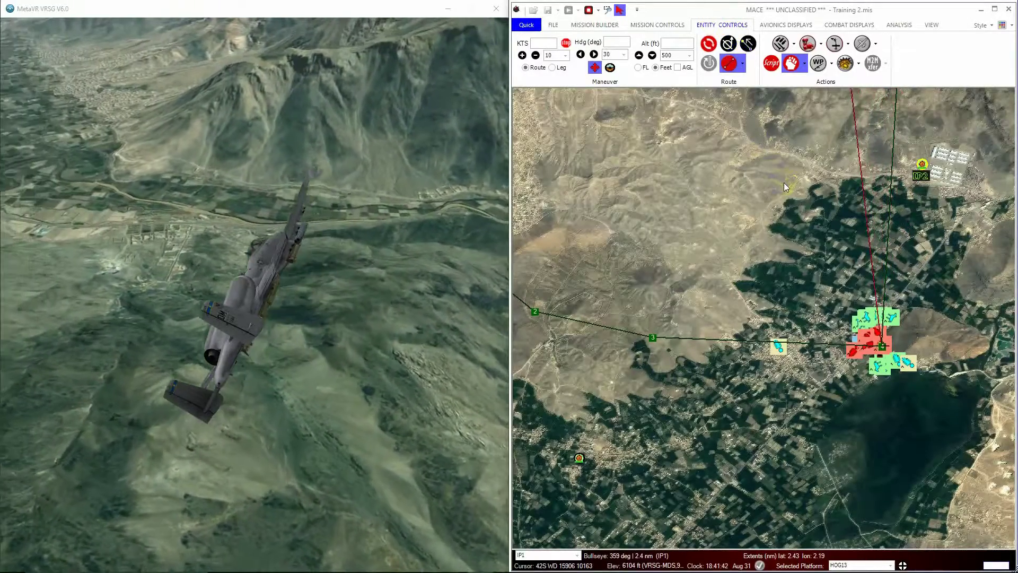
- Open the properties of Afghan Civ 2_12 near the target and set its Laser Designator Code to 1618
scroll(784, 183, "down", 1)
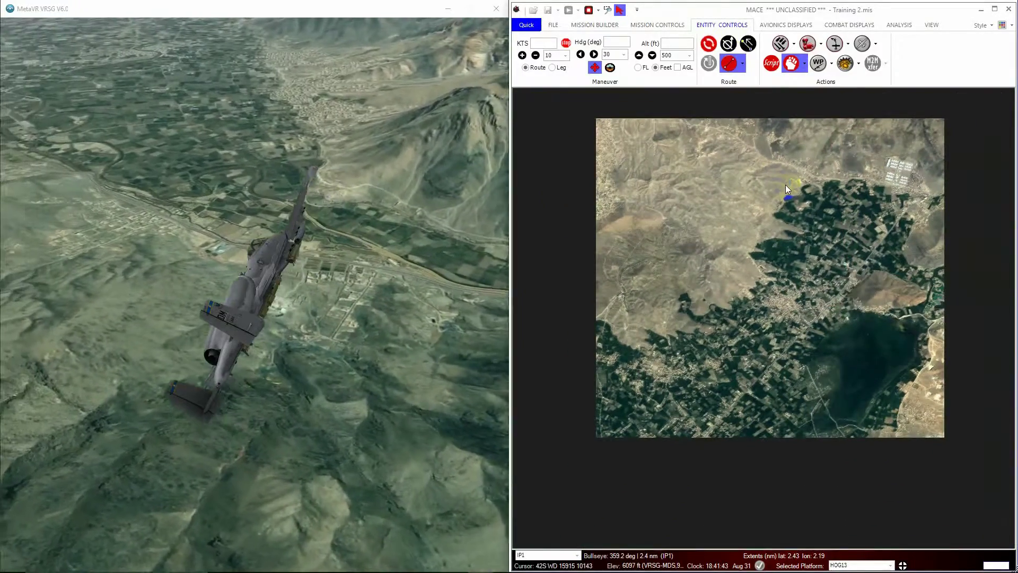
scroll(787, 183, "down", 1)
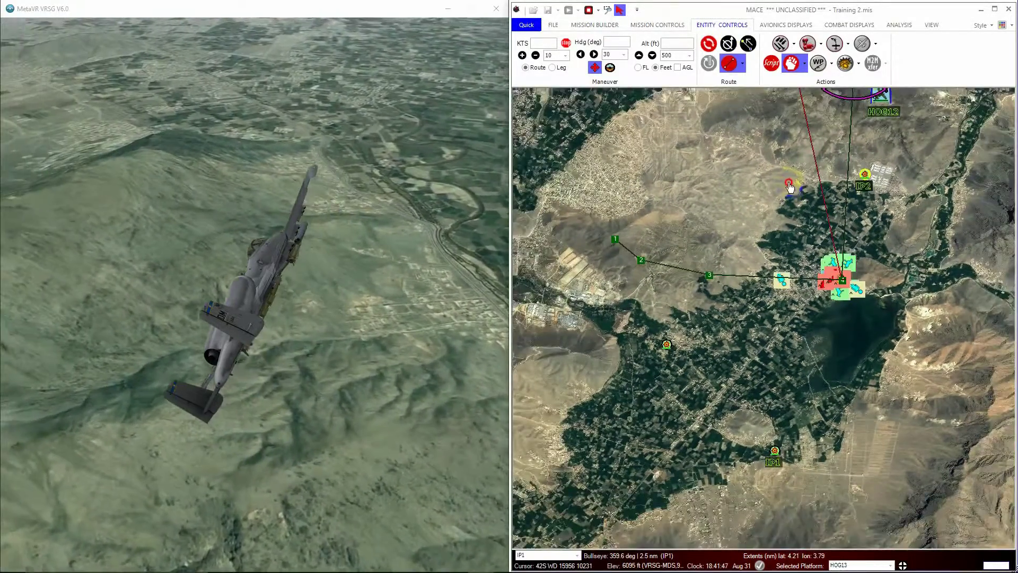
left_click_drag(788, 179, 787, 216)
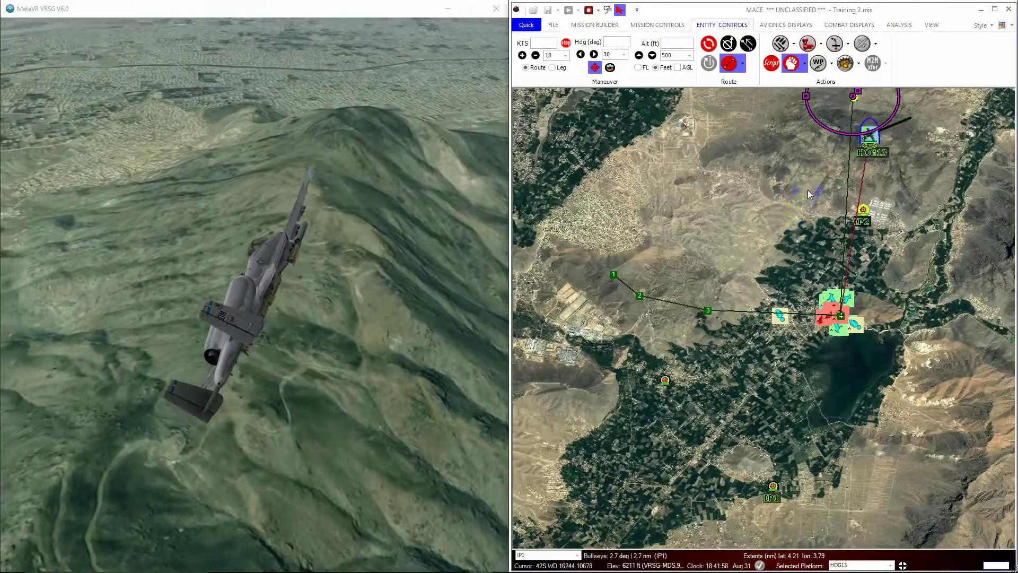
mouse_move(810, 195)
left_mouse_down()
mouse_move(806, 261)
mouse_move(852, 332)
mouse_move(840, 329)
left_mouse_up()
double_click(839, 330)
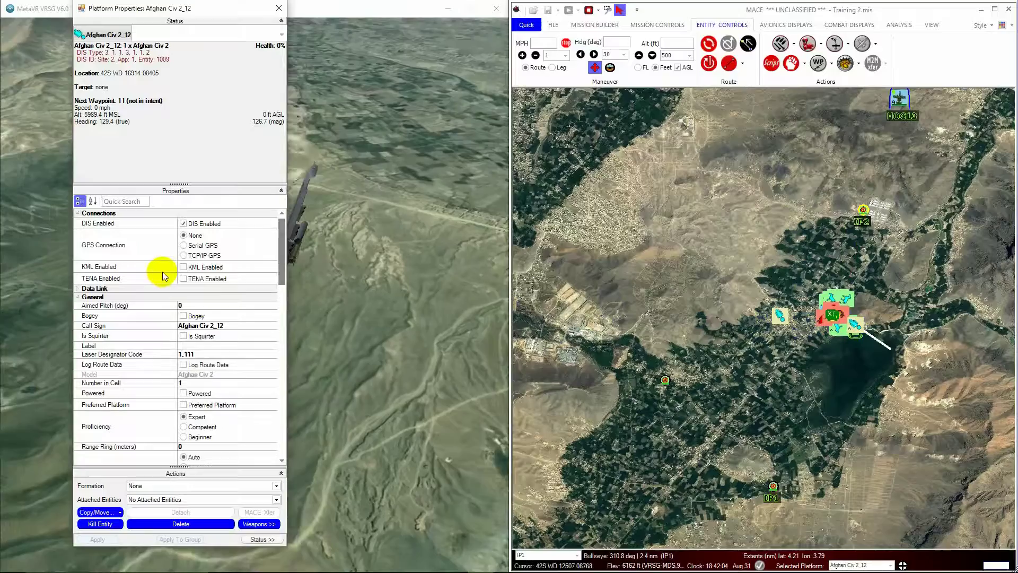
left_click(201, 354)
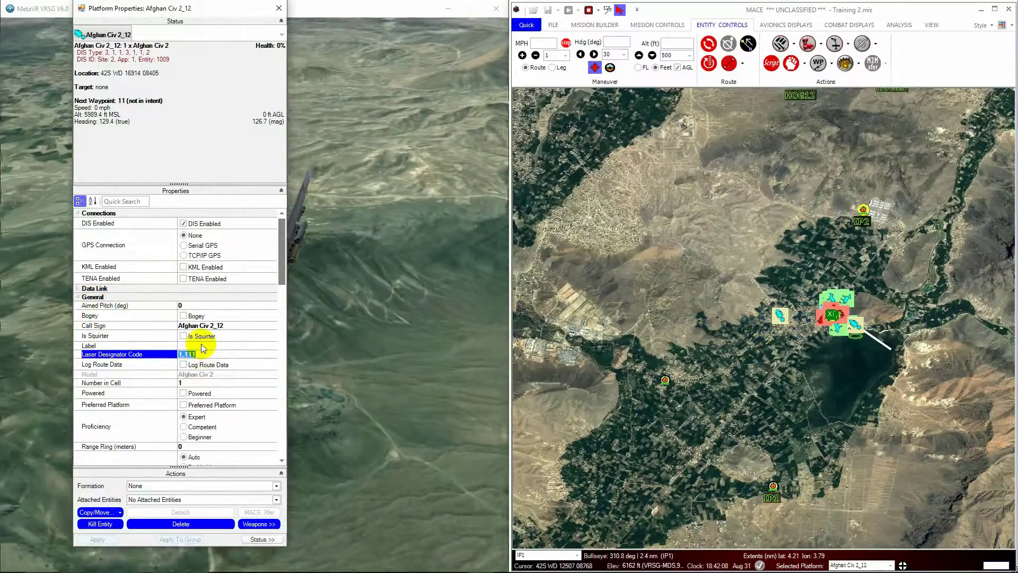
type("1618")
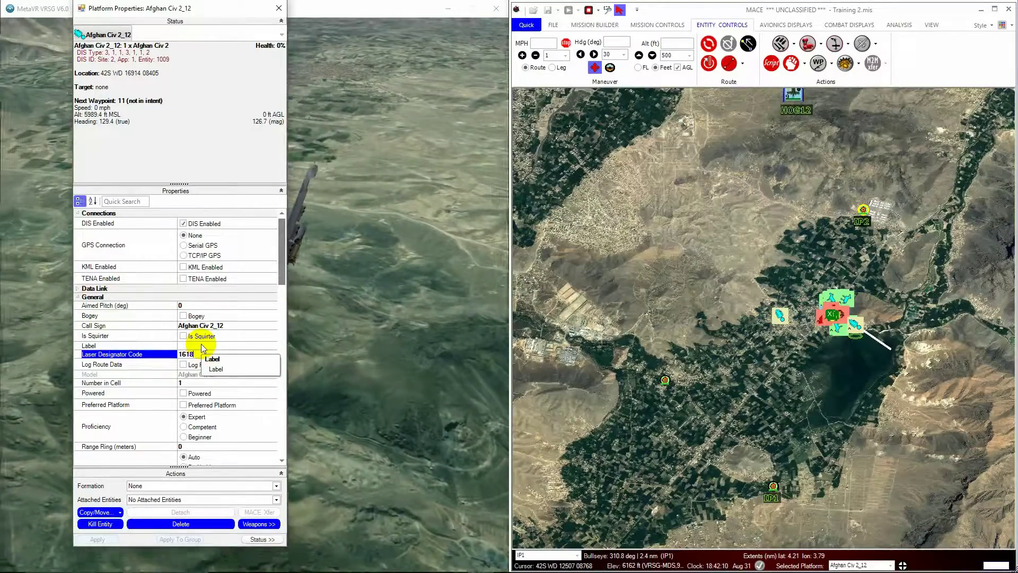
left_click(340, 346)
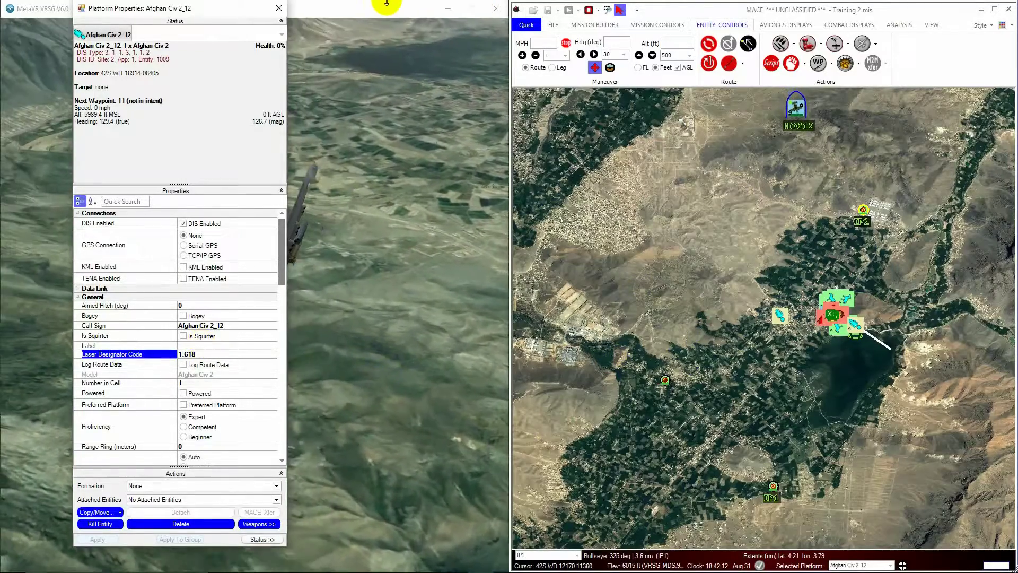
left_click(277, 8)
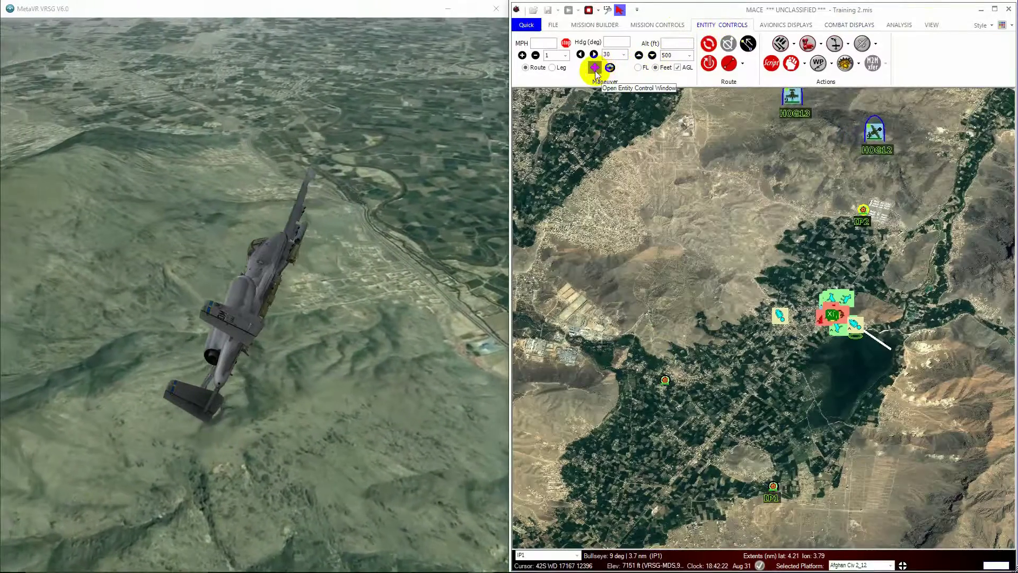
- Open the Entity Control window for Afghan Civ 2_12 and examine its PRF setting
left_click(594, 67)
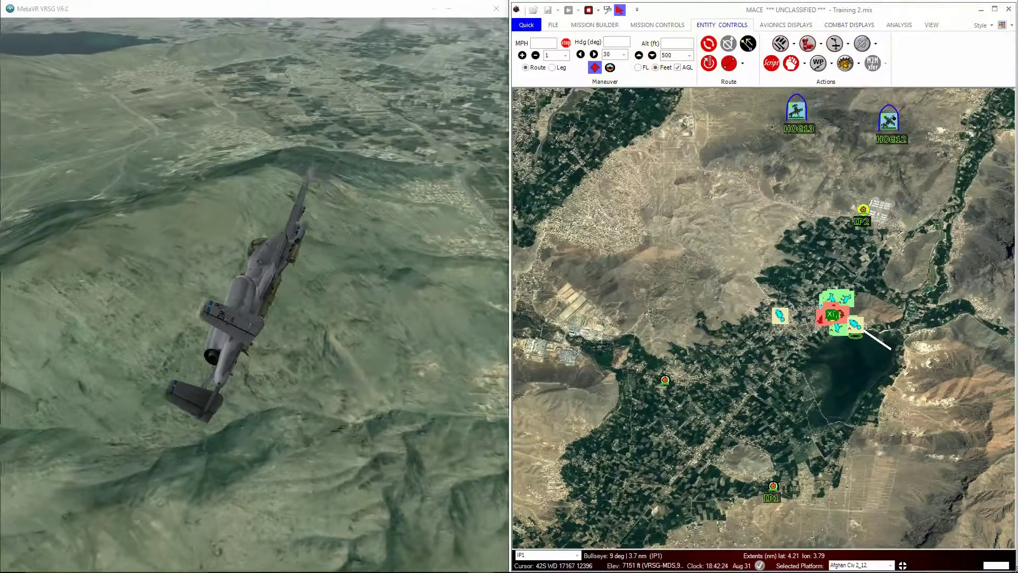
left_click_drag(657, 211, 651, 140)
left_click(669, 188)
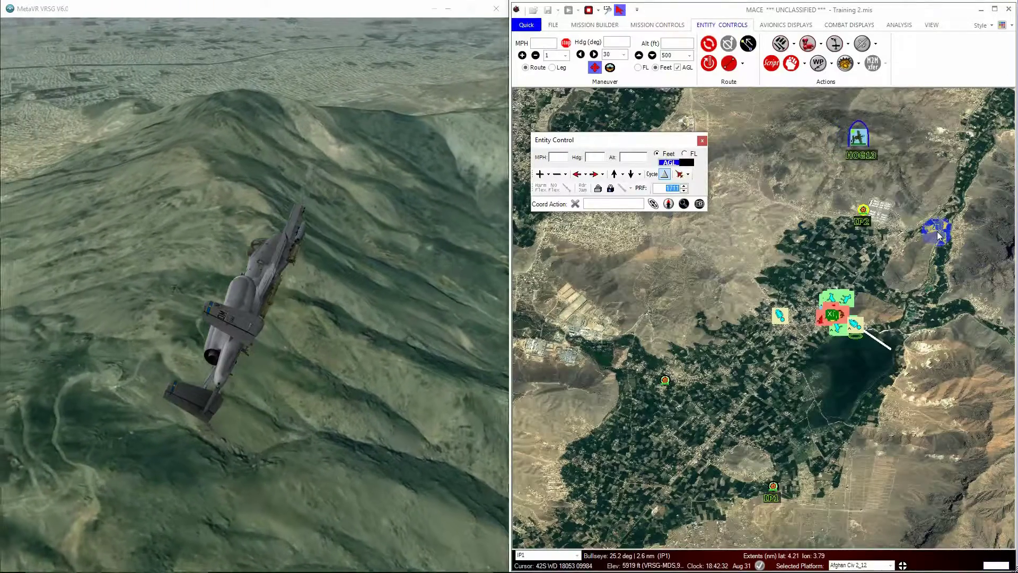
left_click(631, 204)
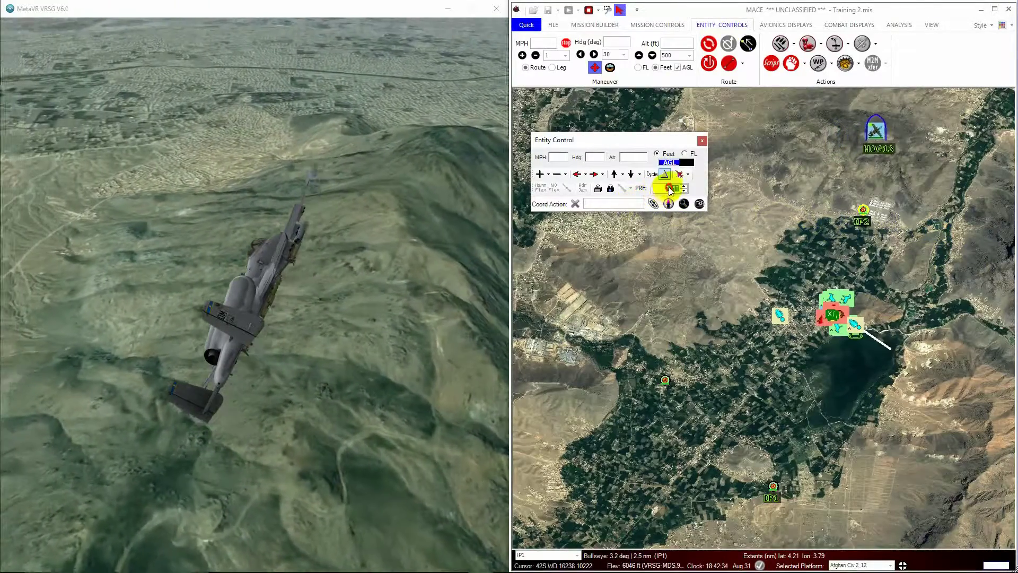
left_click(873, 144)
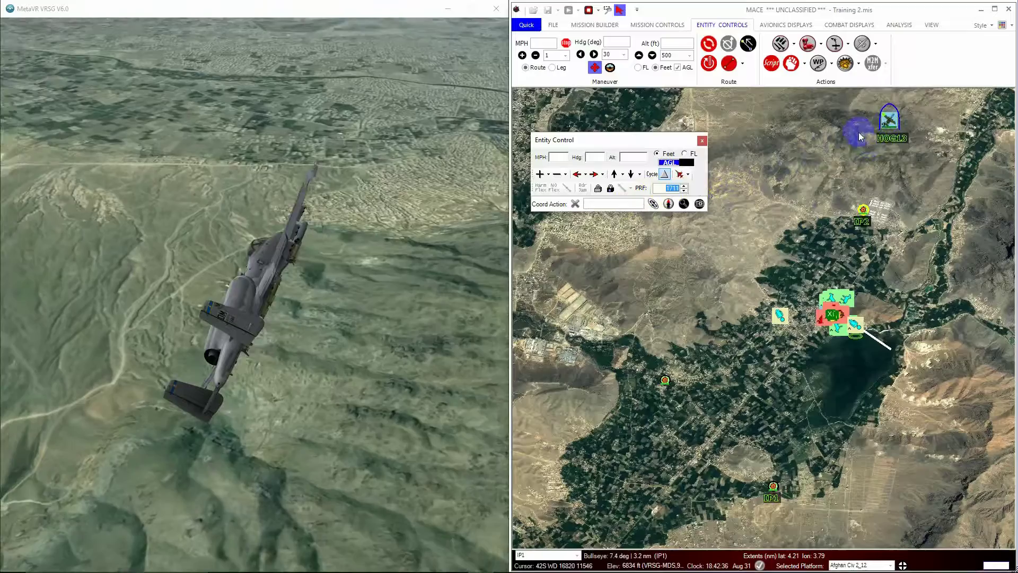
left_click(669, 188)
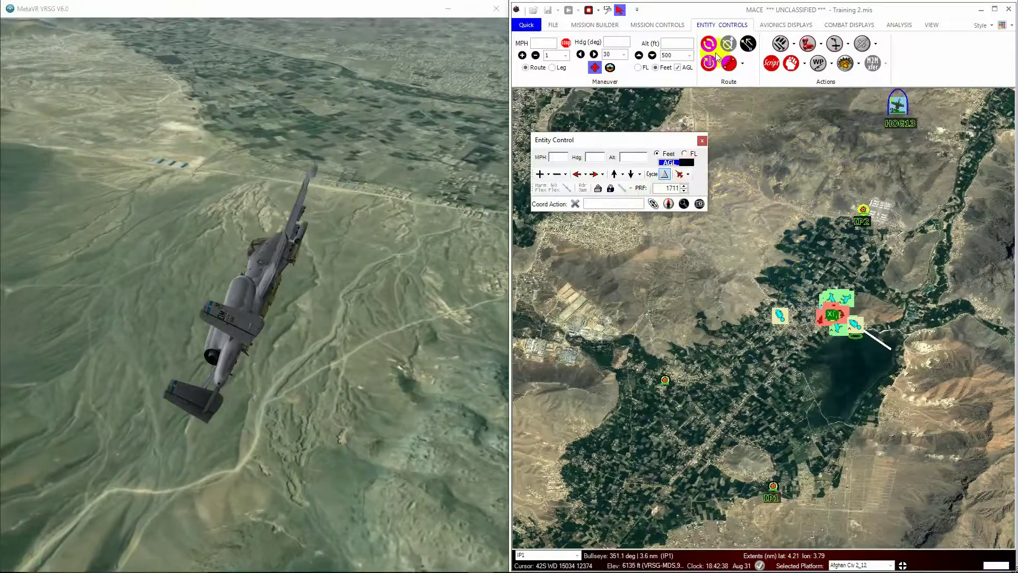
- Bring up the 9-Line (Close Air Support) (2) form and set the PRF of Asset 1, HOG12, to 1711
left_click(847, 63)
mouse_move(864, 101)
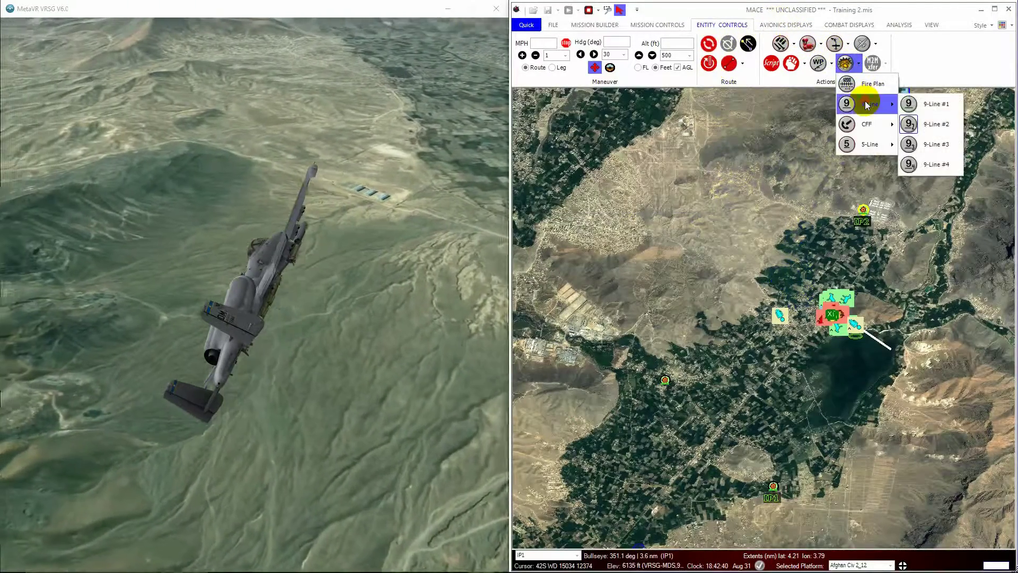
left_click(914, 107)
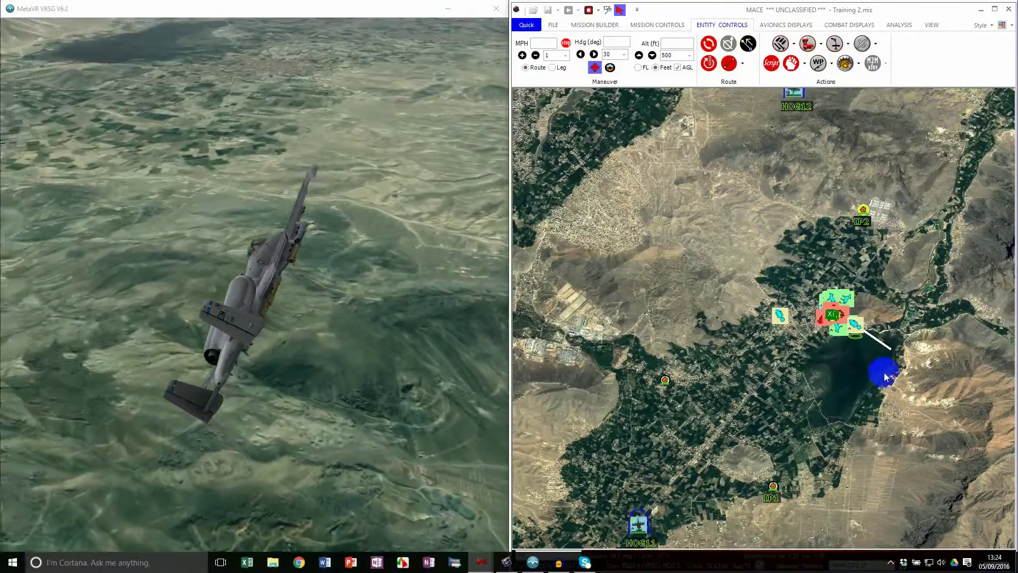
key("super+Tab")
left_click(994, 286)
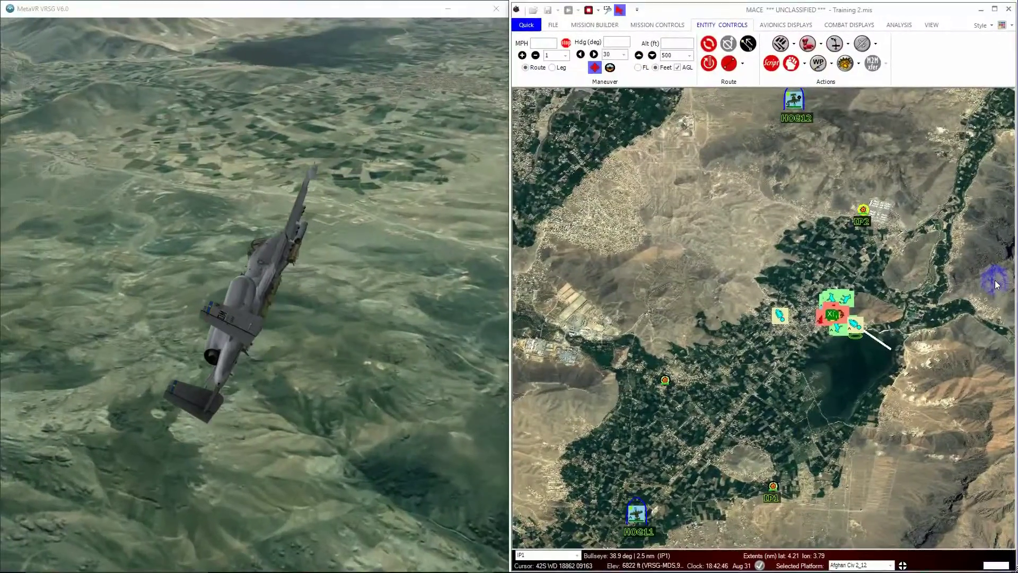
key("alt+Tab")
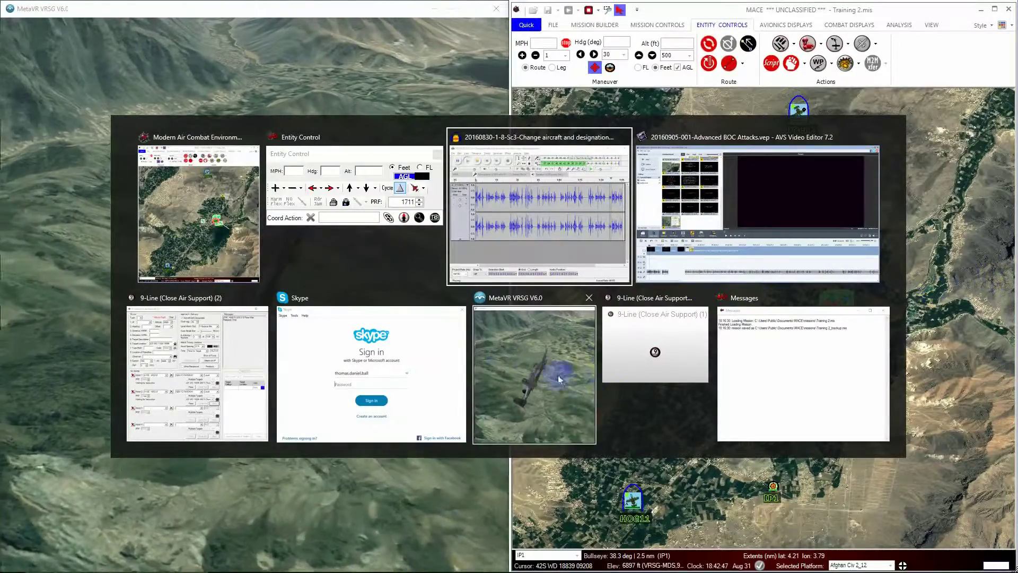
left_click(209, 343)
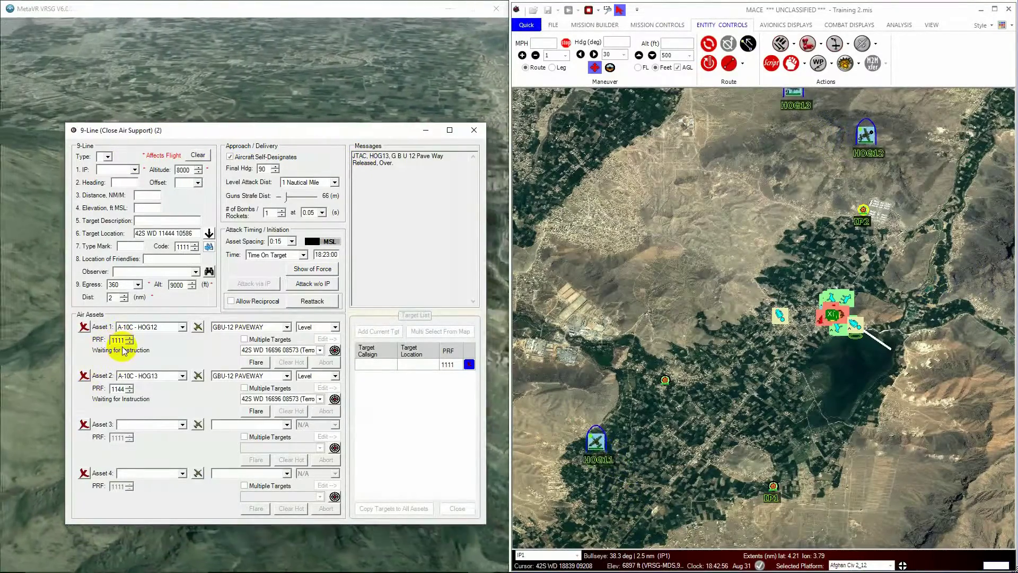
left_click_drag(117, 340, 137, 314)
type("7")
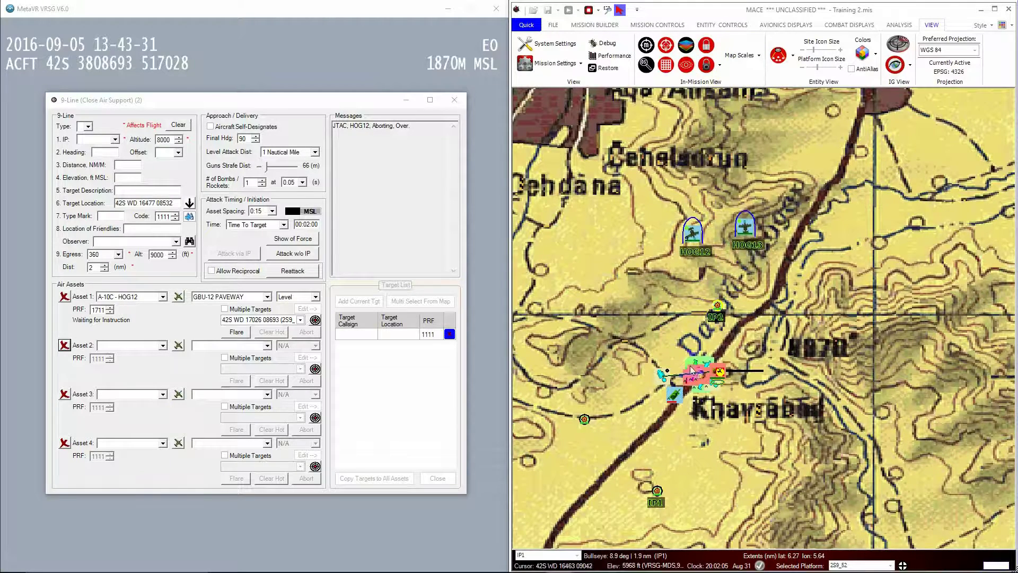
- Select HOG12 on the map and lock the 3D sensor view to it
left_click(666, 380)
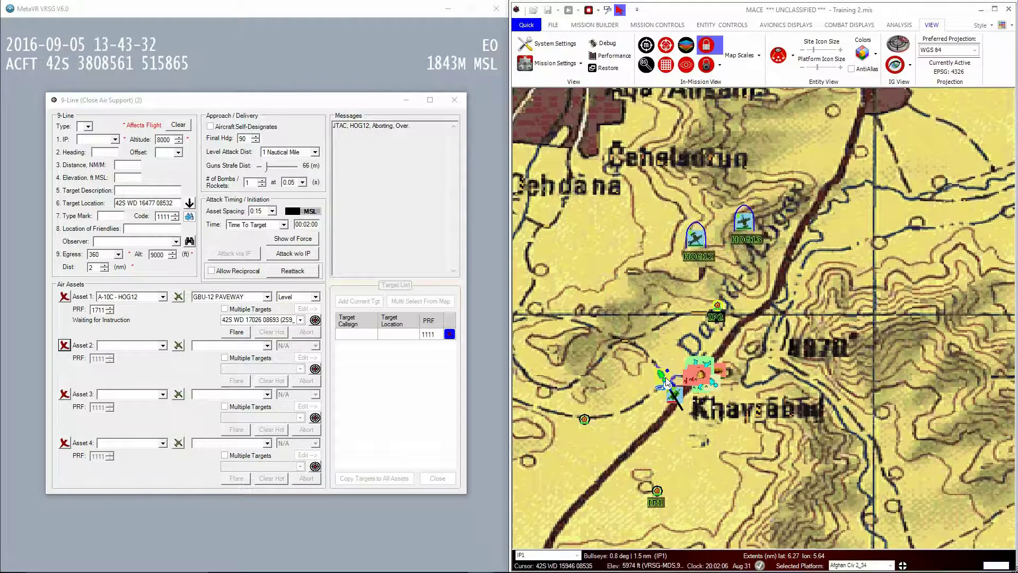
left_click(719, 368)
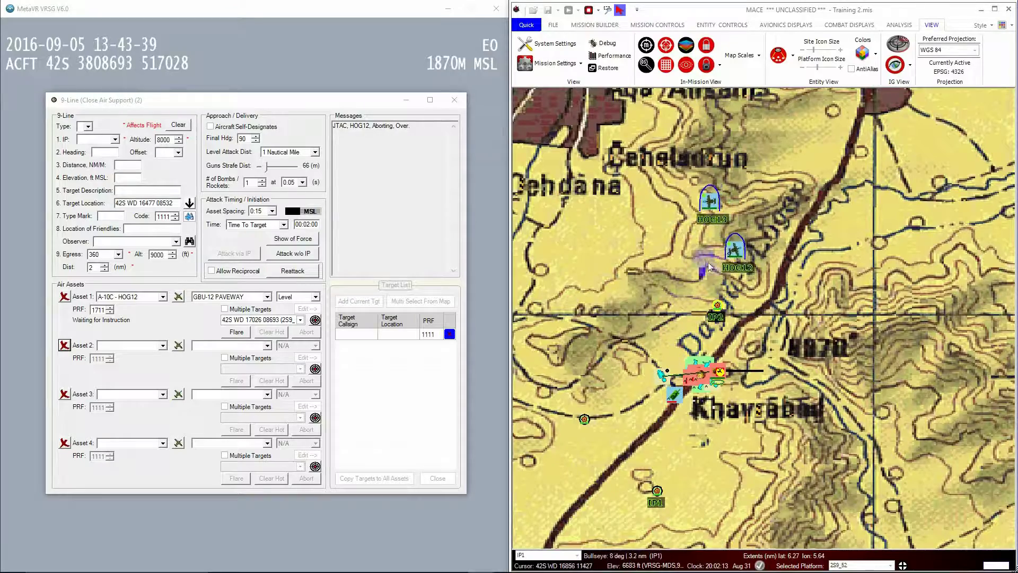
left_click(734, 248)
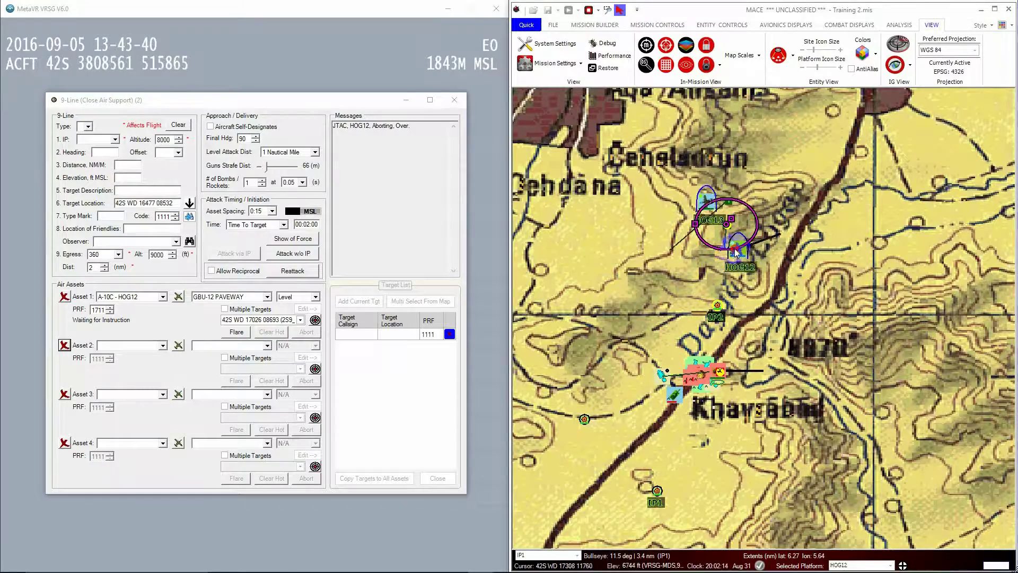
left_click(706, 66)
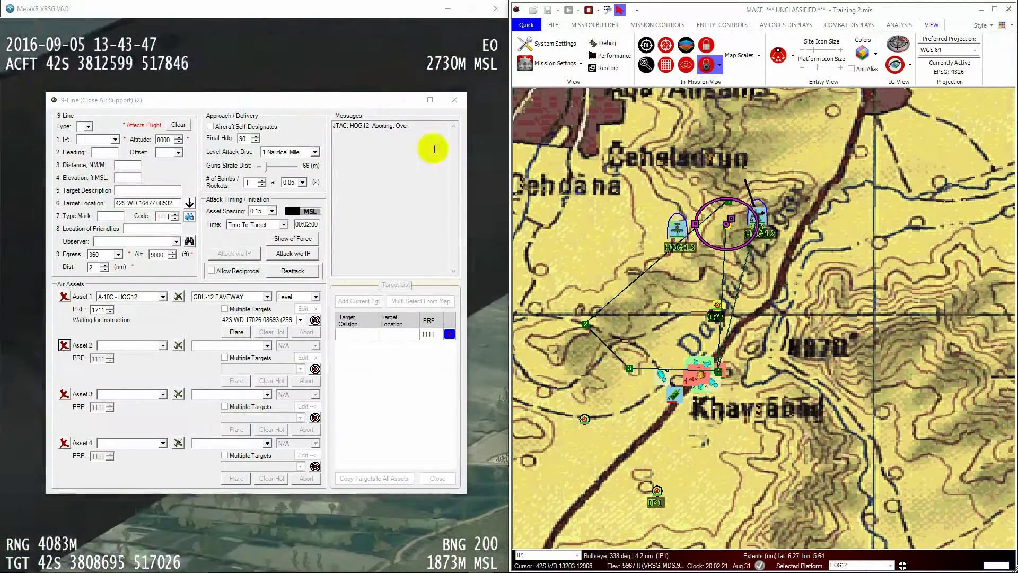
- Move the 9-Line form off the sensor picture to examine HOG12's view and its PRF, then return the form
left_click_drag(369, 106, 836, 142)
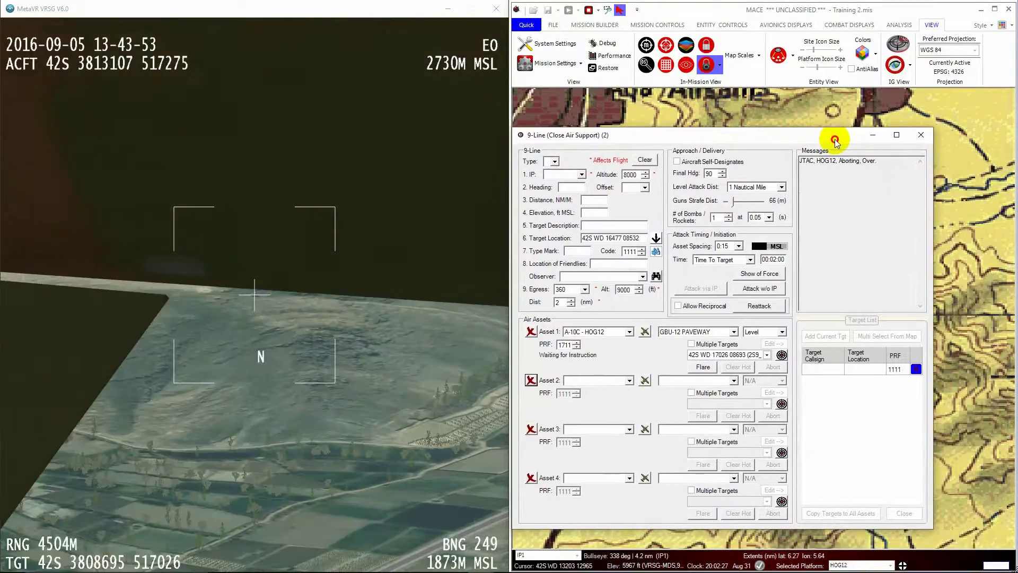
double_click(560, 351)
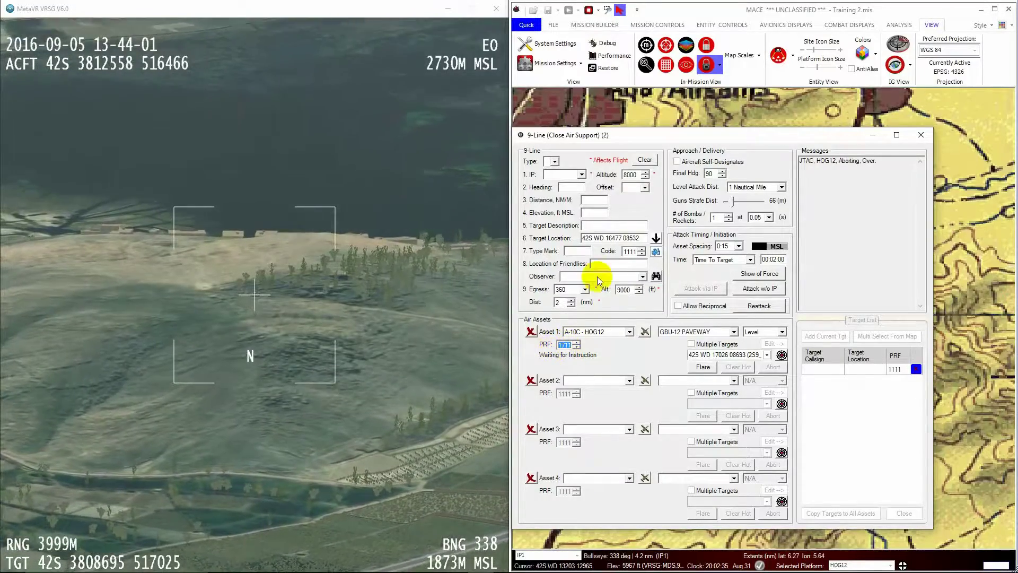
left_click_drag(669, 136, 242, 147)
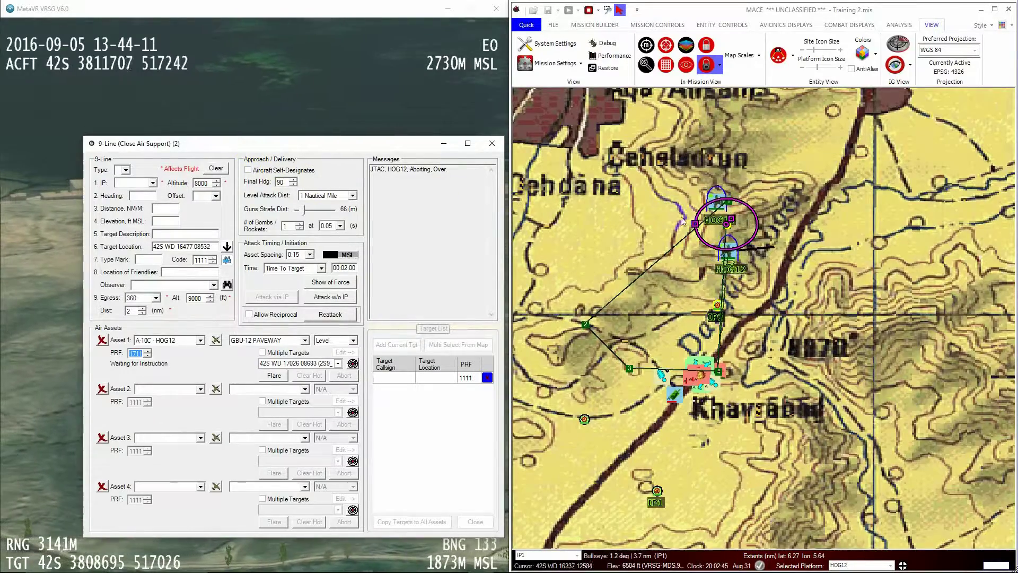
- Select the MQ-9 southeast of the target, minimize the 9-Line form and lock the 3D sensor view to the MQ-9
scroll(688, 224, "down", 1)
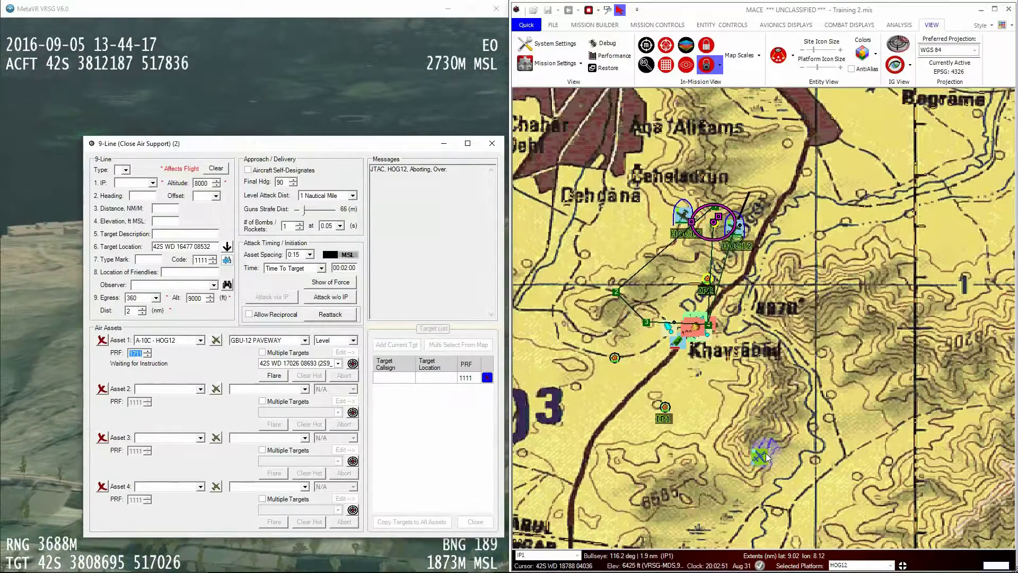
mouse_move(766, 454)
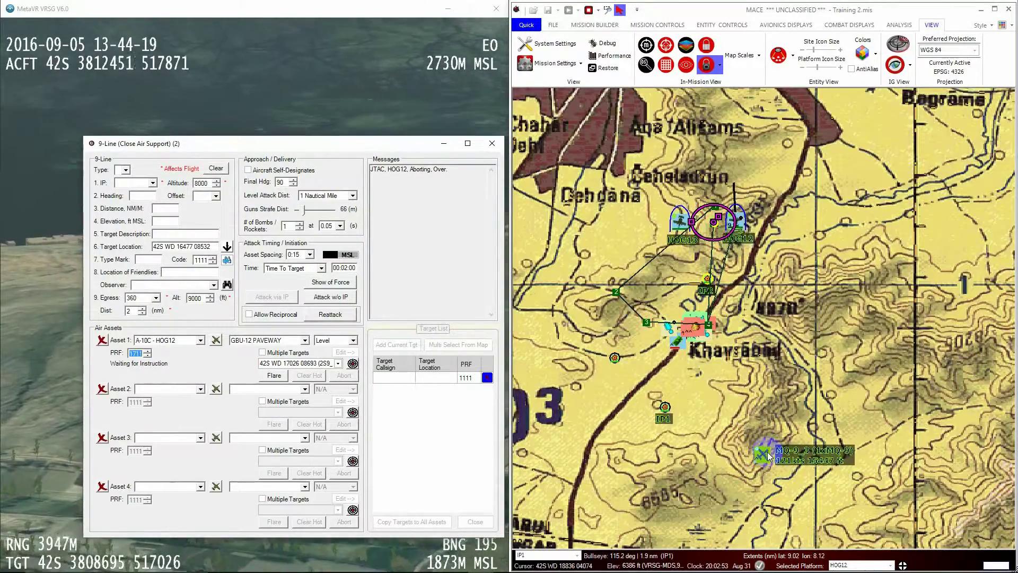
left_click(767, 453)
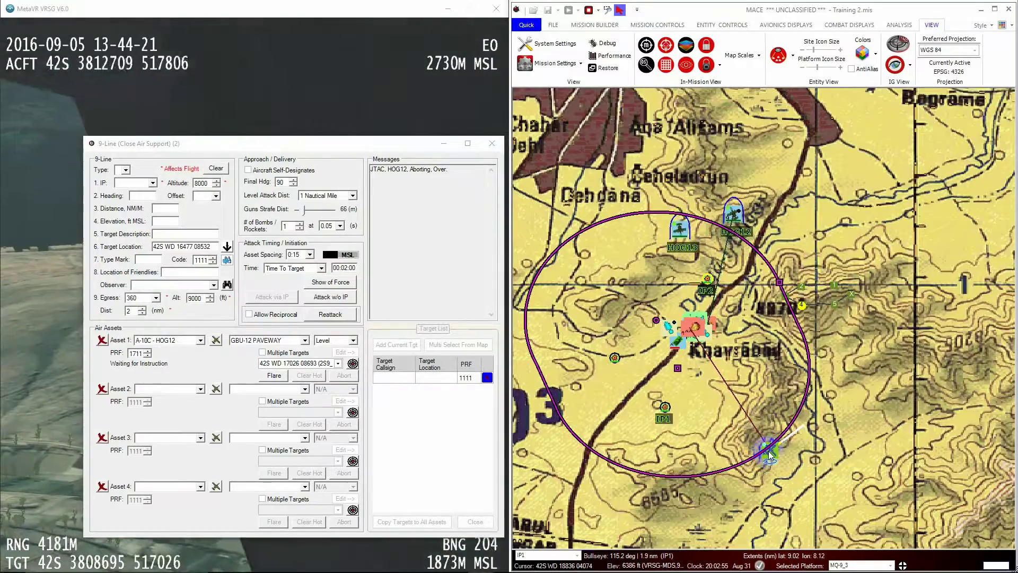
left_click(448, 144)
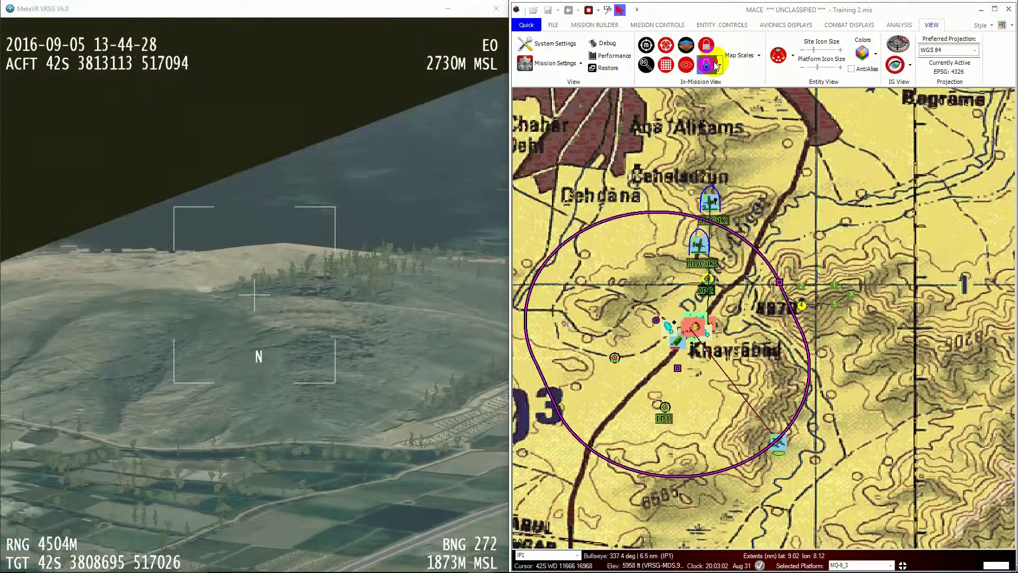
left_click(715, 65)
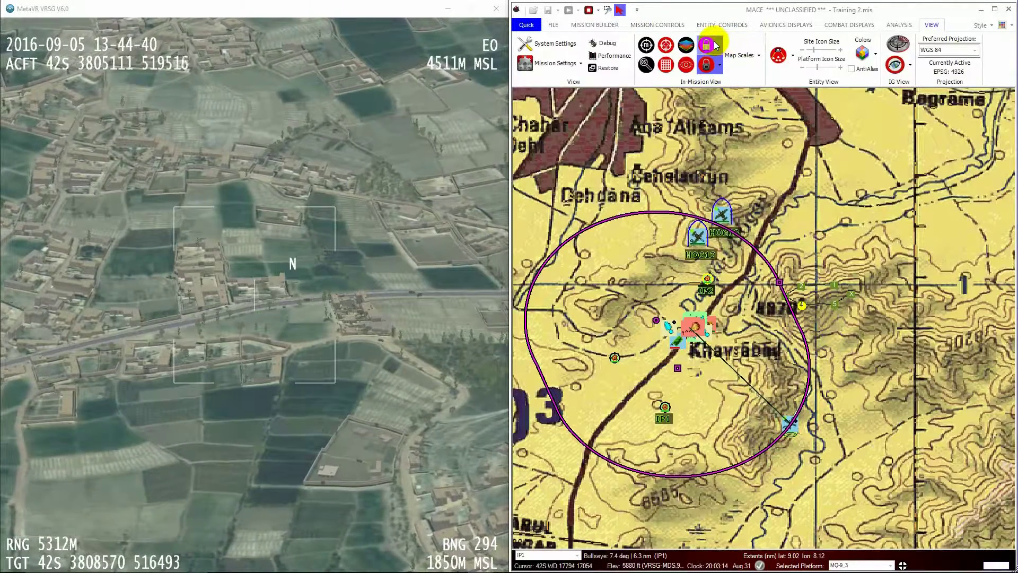
left_click(677, 342)
left_click(794, 414)
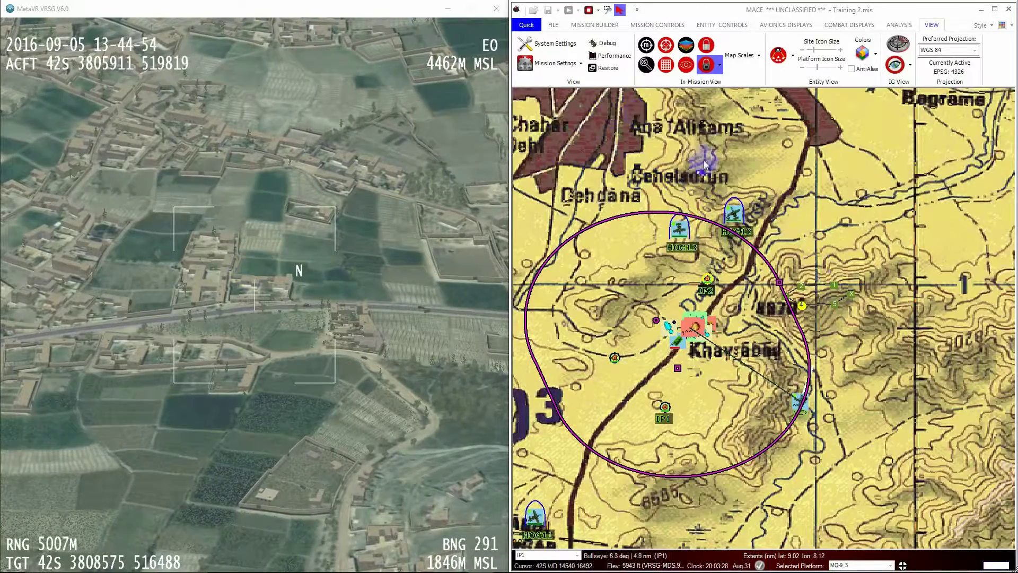
- Direct the MQ-9's sensor onto the 2S9 vehicle at the eastern edge of the target group
scroll(708, 316, "up", 3)
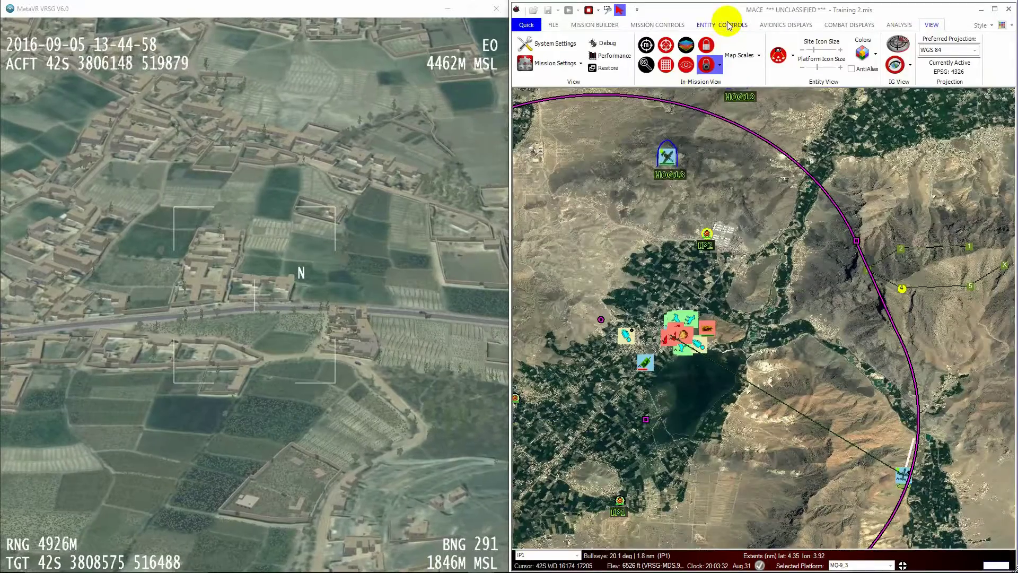
left_click(722, 25)
left_click(792, 65)
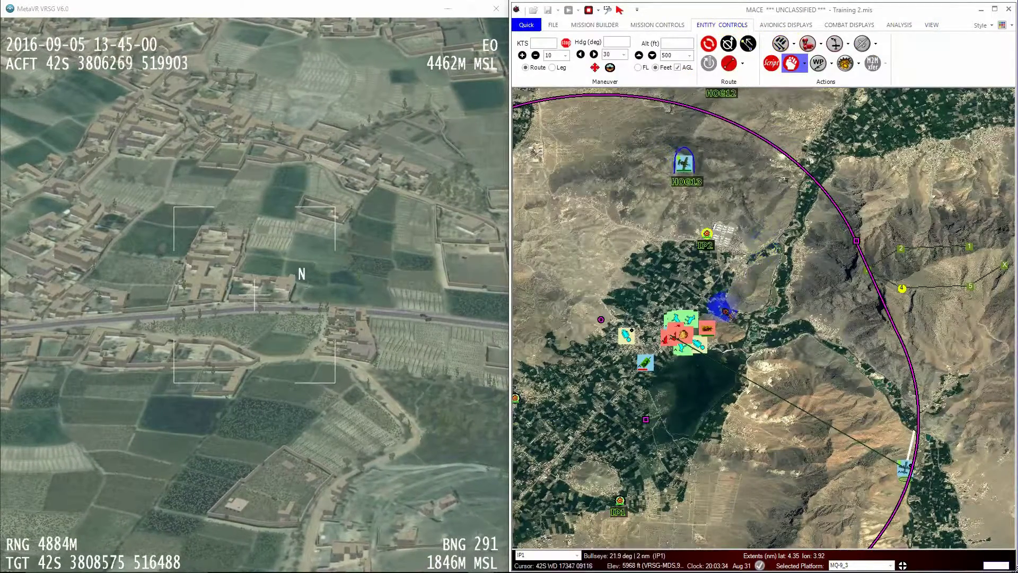
left_click(709, 331)
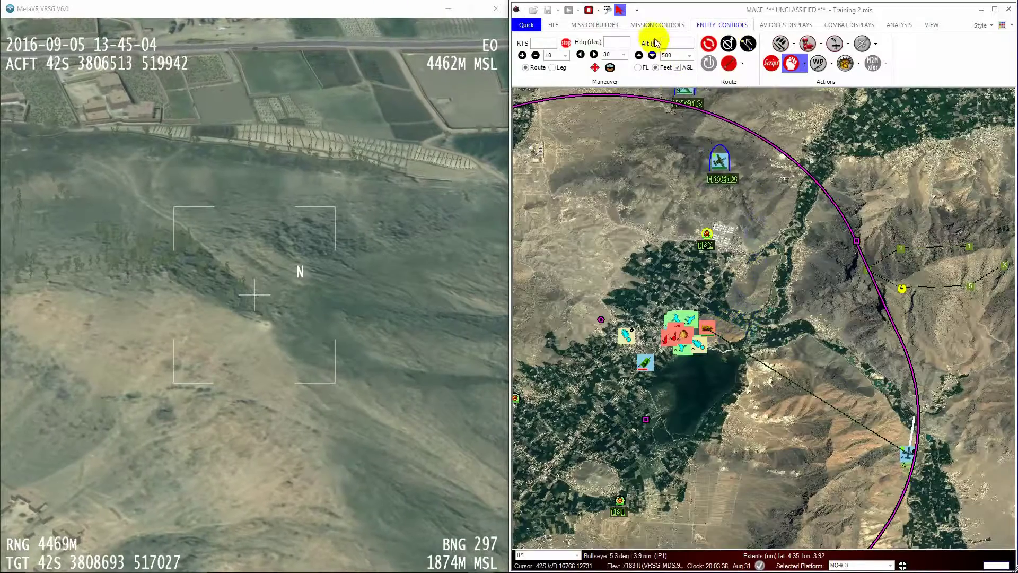
- Compare the MQ-9's laser PRF and coordinates in its entity controls with HOG12's PRF and the target location in the 9-Line form
left_click(595, 68)
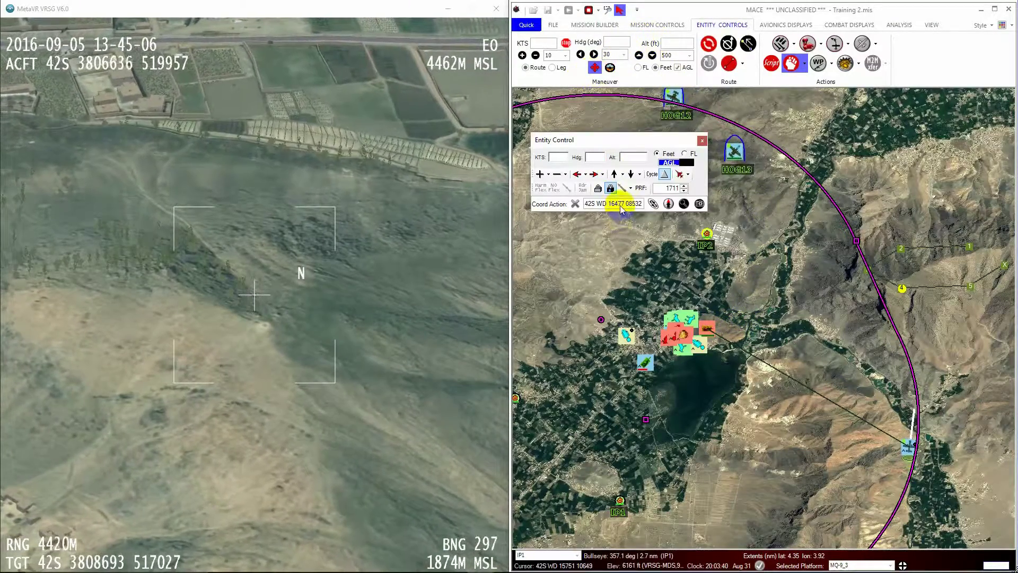
key("alt+Tab")
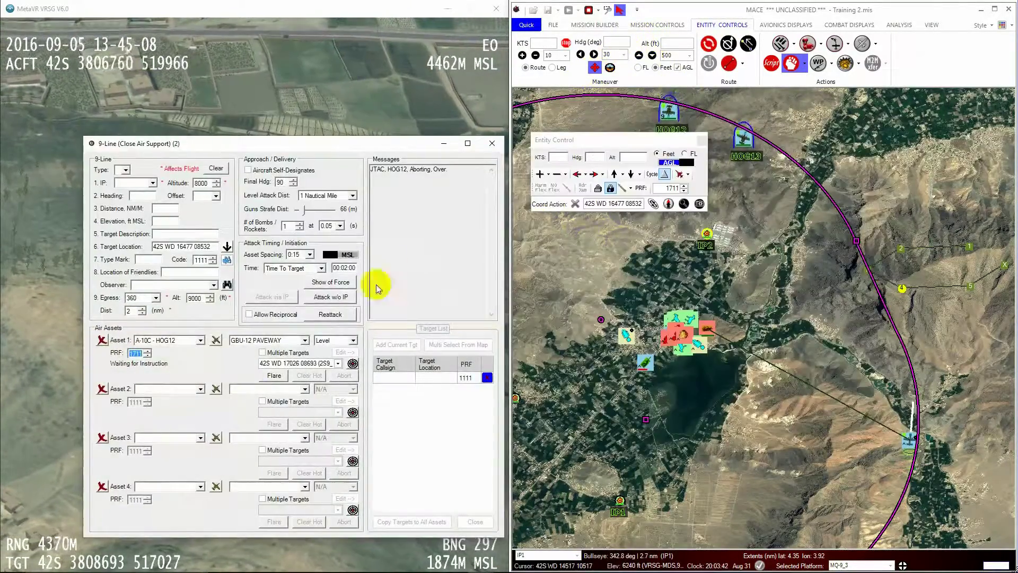
left_click(193, 246)
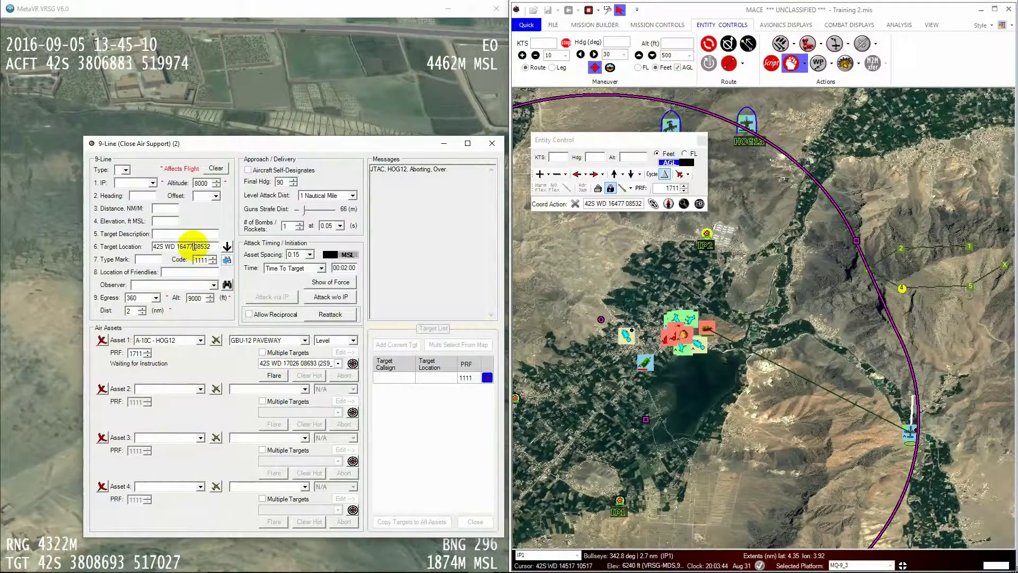
left_click_drag(212, 246, 138, 247)
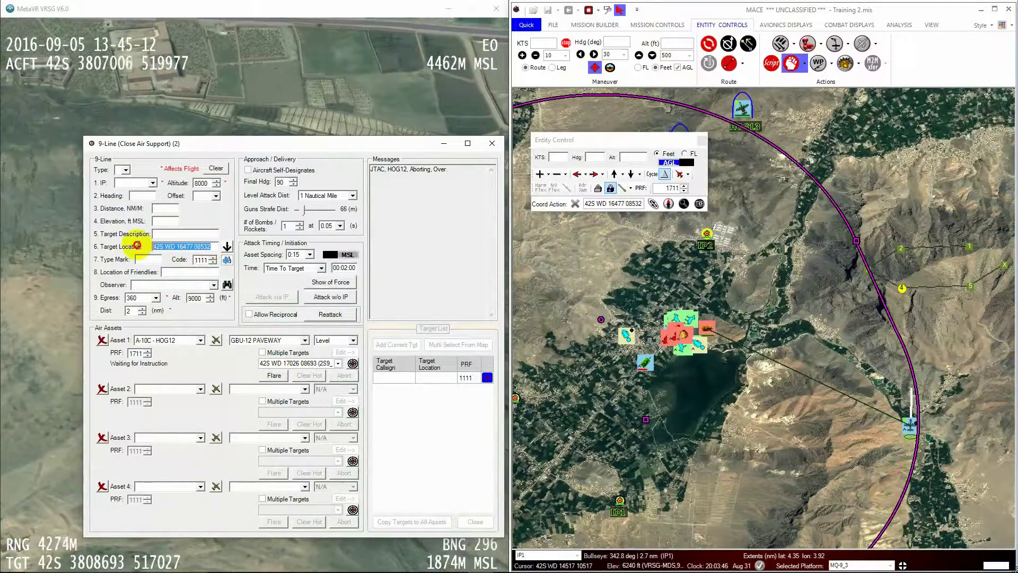
left_click(615, 179)
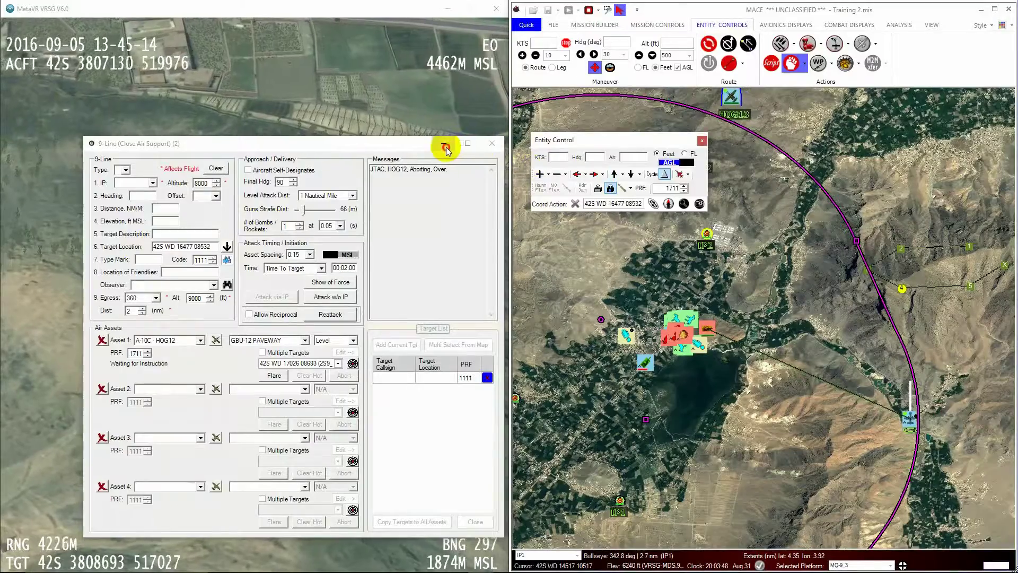
left_click(491, 144)
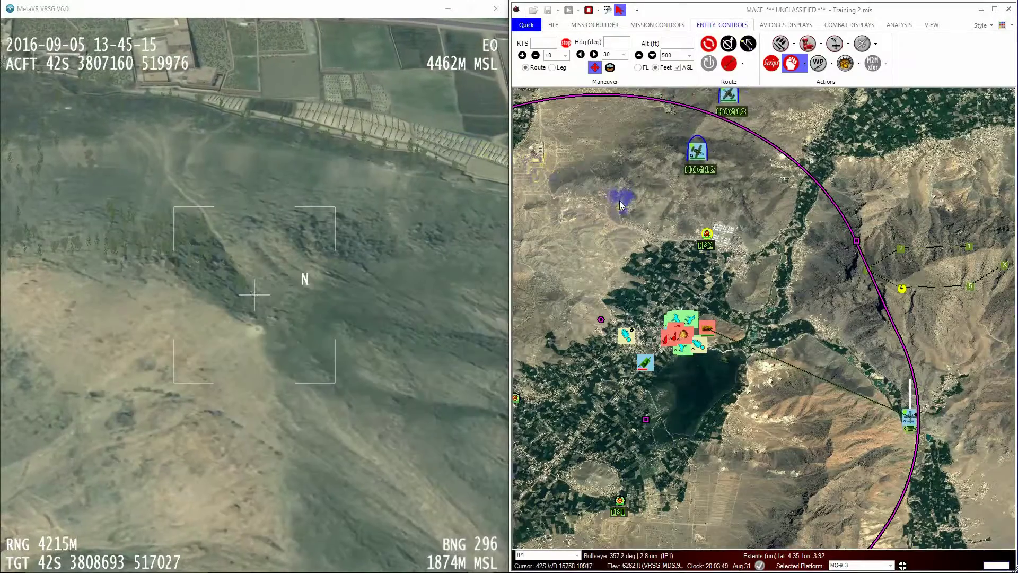
left_click(595, 67)
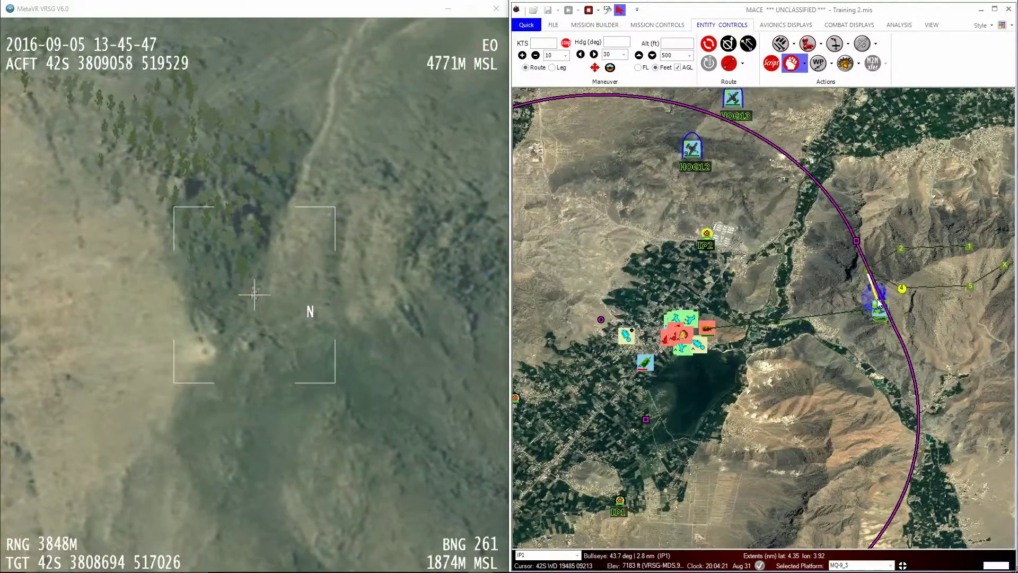
- Bring back the 9-Line form and assign the 2S9 vehicle as HOG12's target
key("alt+Tab")
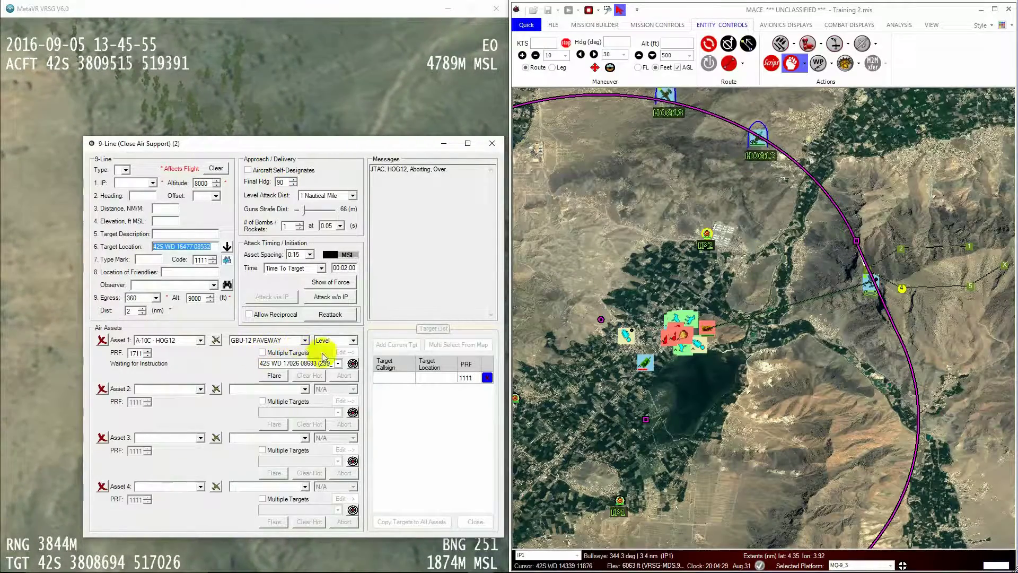
left_click(353, 363)
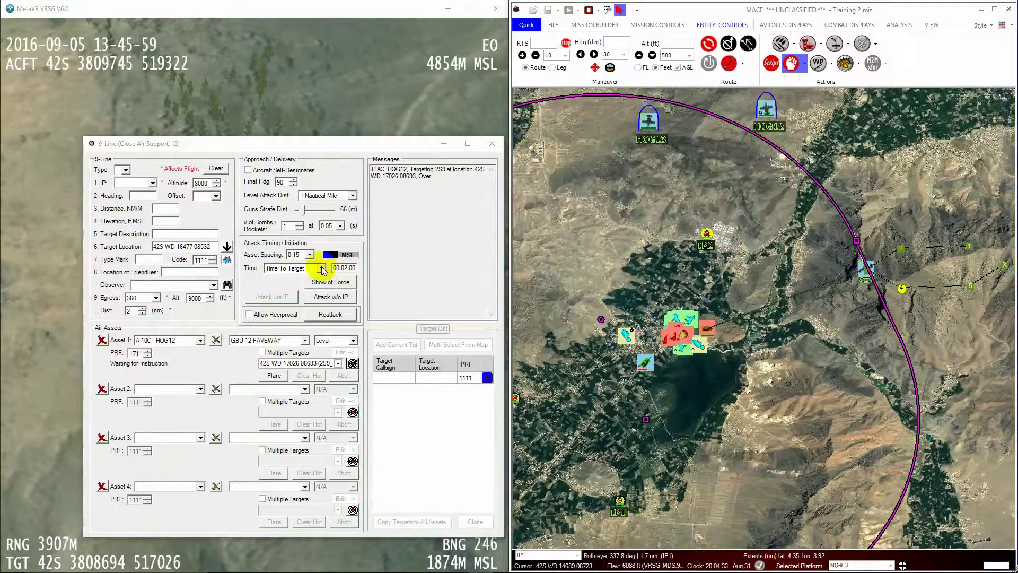
left_click(344, 267)
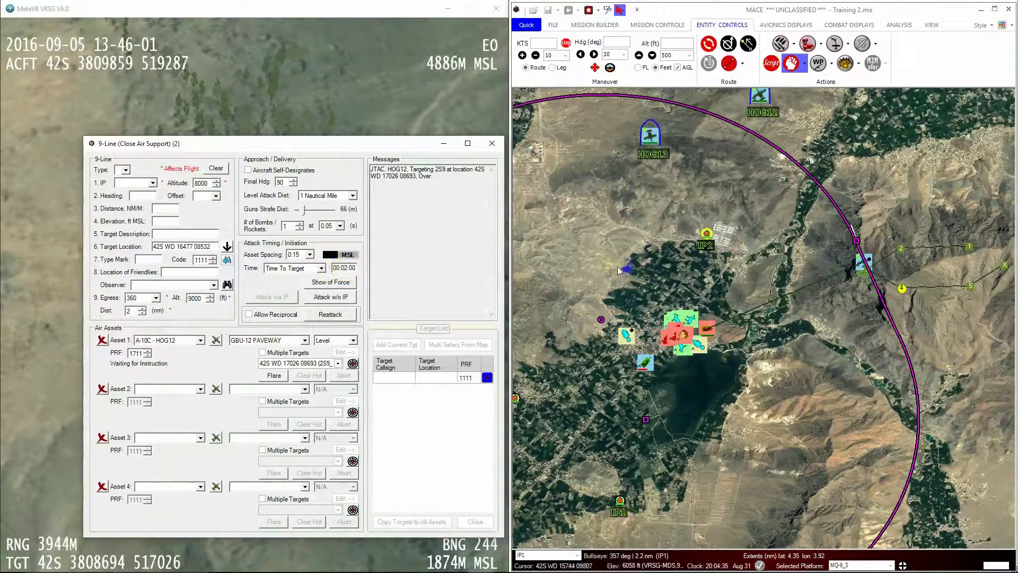
left_click(713, 279)
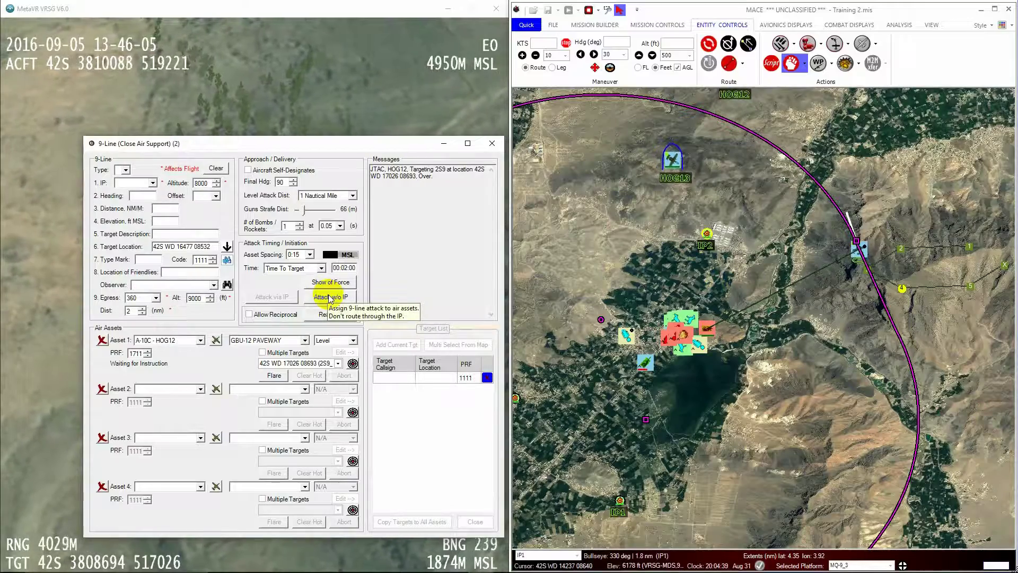
- Select HOG12 on the map, order its GBU-12 attack without routing through the IP, and follow the run
left_click(684, 279)
scroll(684, 280, "down", 5)
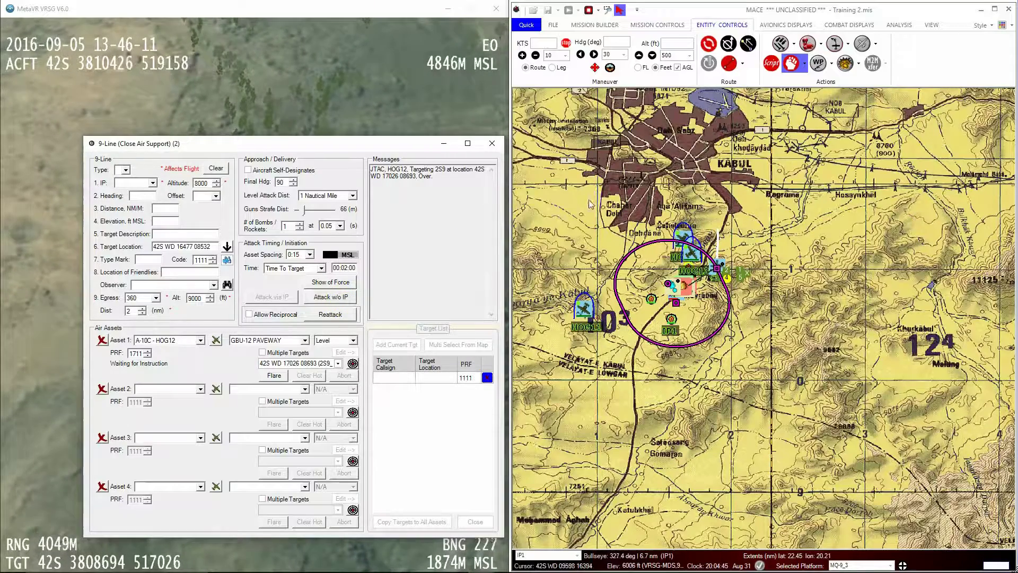
left_click(684, 241)
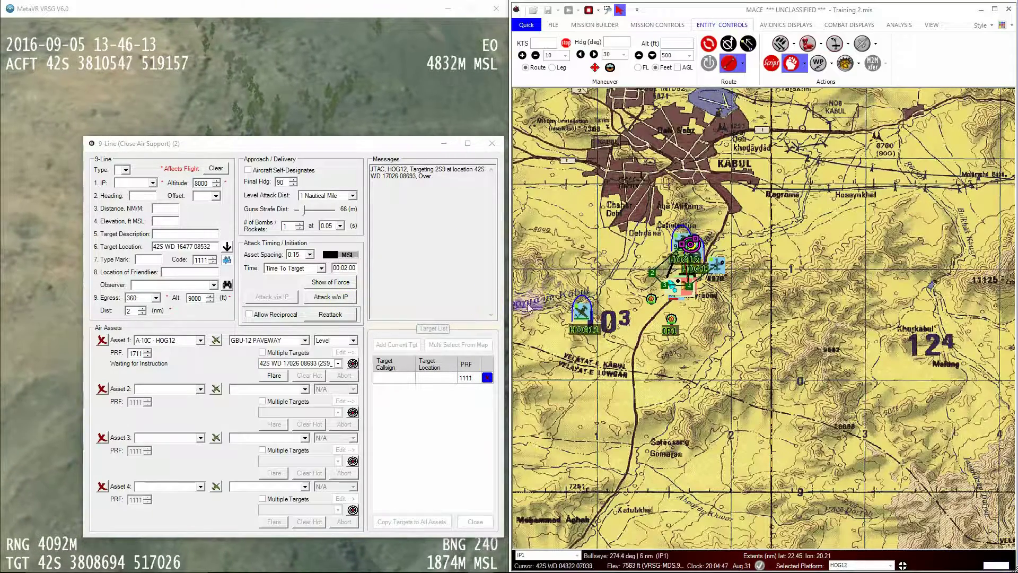
left_click(332, 298)
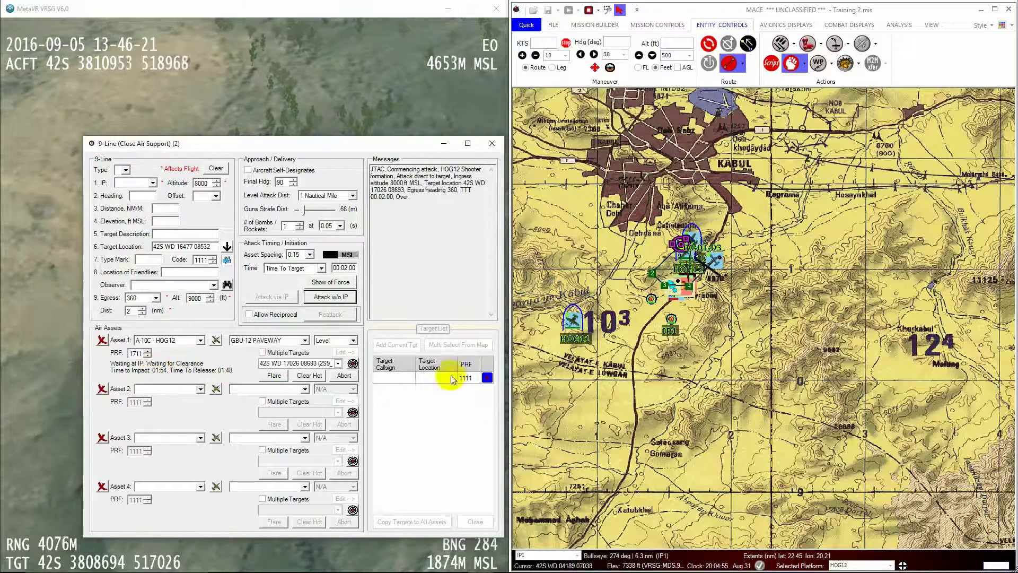
scroll(672, 262, "up", 2)
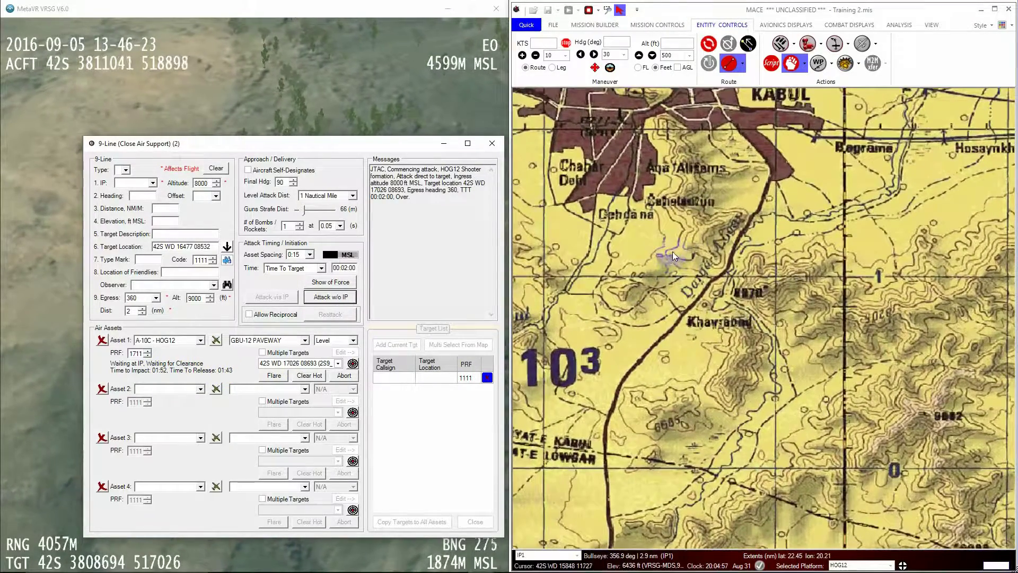
scroll(673, 253, "up", 3)
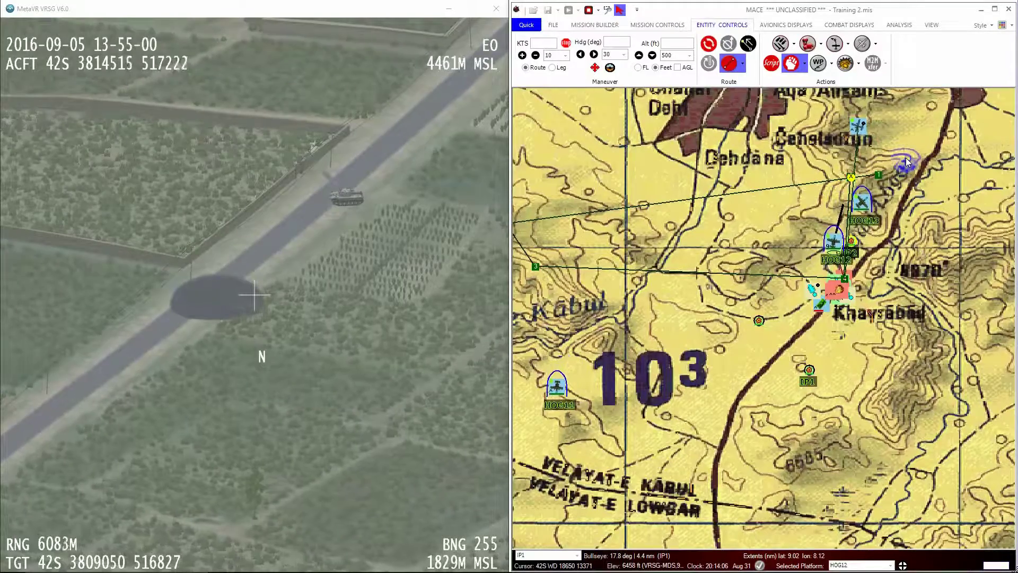
left_click_drag(905, 157, 1014, 160)
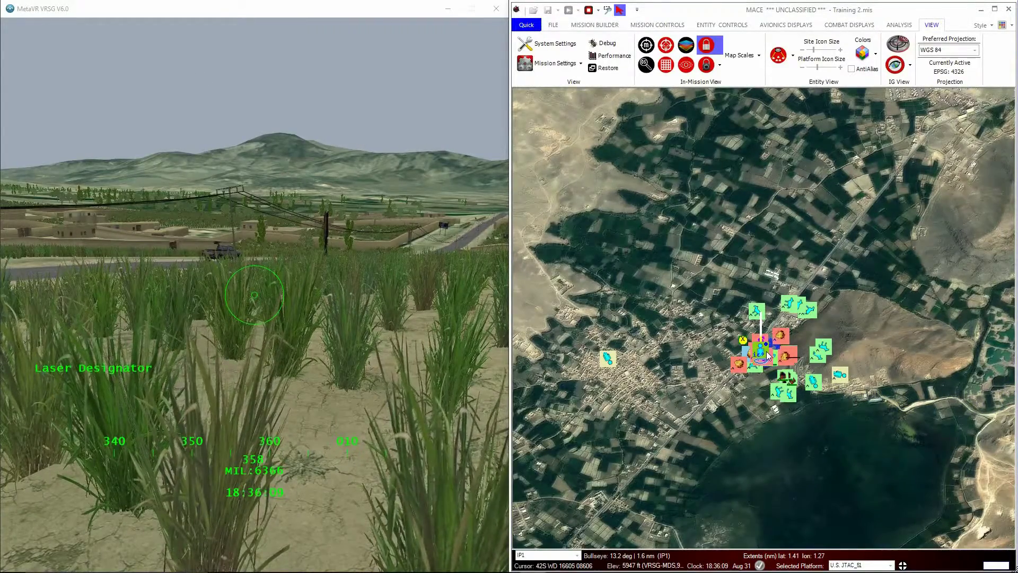
- Open the platform properties of U.S. JTAC_51, compare its laser designator code with HOG12's PRF in the 9-Line form, and close the properties
double_click(766, 355)
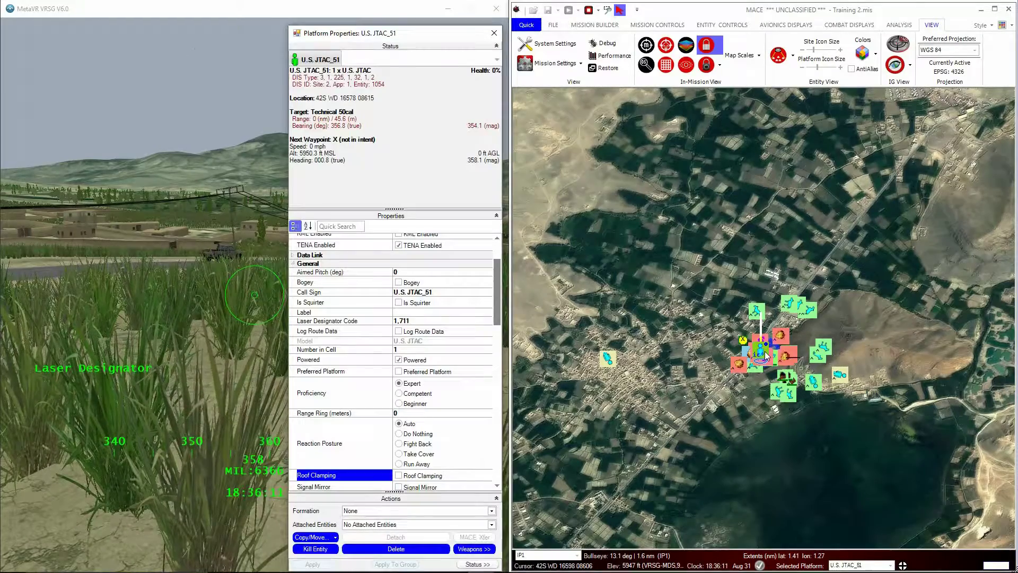
key("alt+Tab")
key("alt+Tab")
key("alt+Tab")
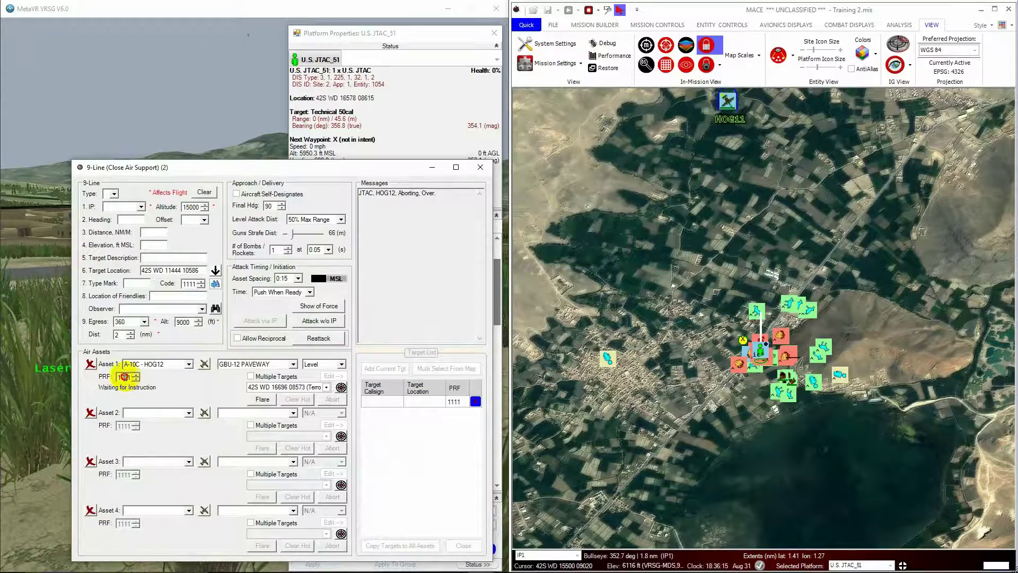
left_click(398, 106)
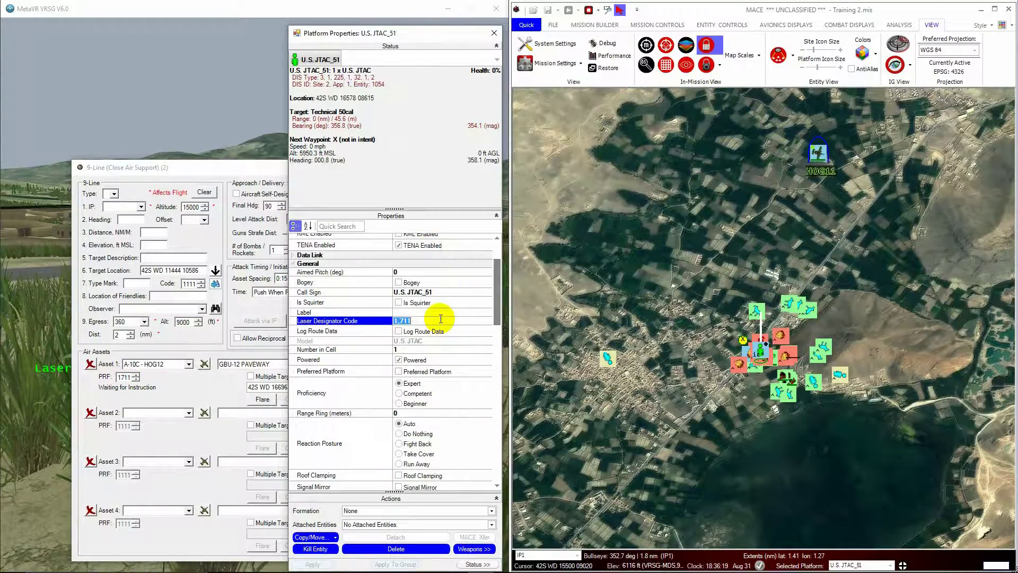
left_click(494, 33)
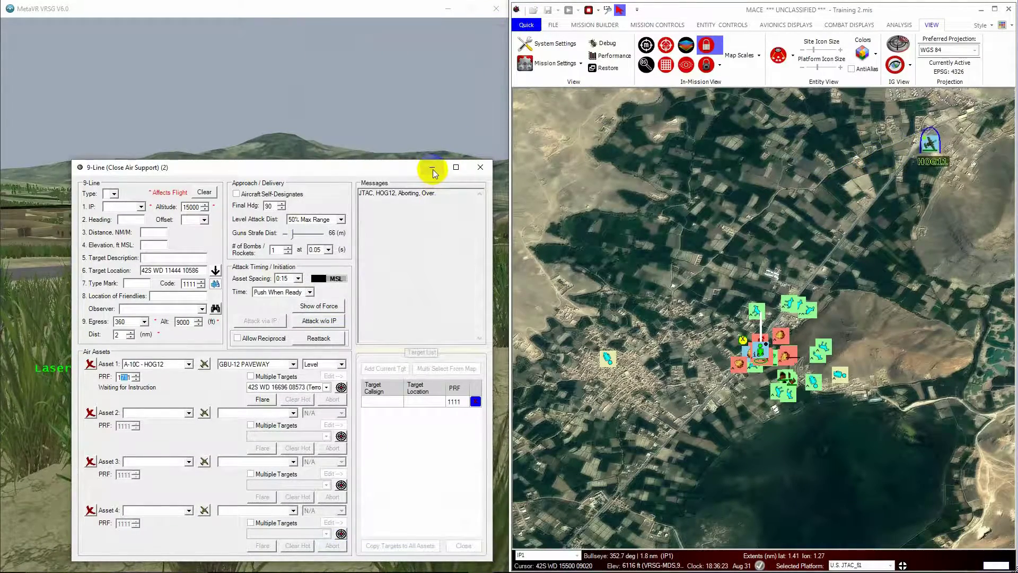
- Move the 9-Line form clear of the 3D view and reposition U.S. JTAC_51 slightly on the map to a building location
left_click_drag(398, 170, 422, 551)
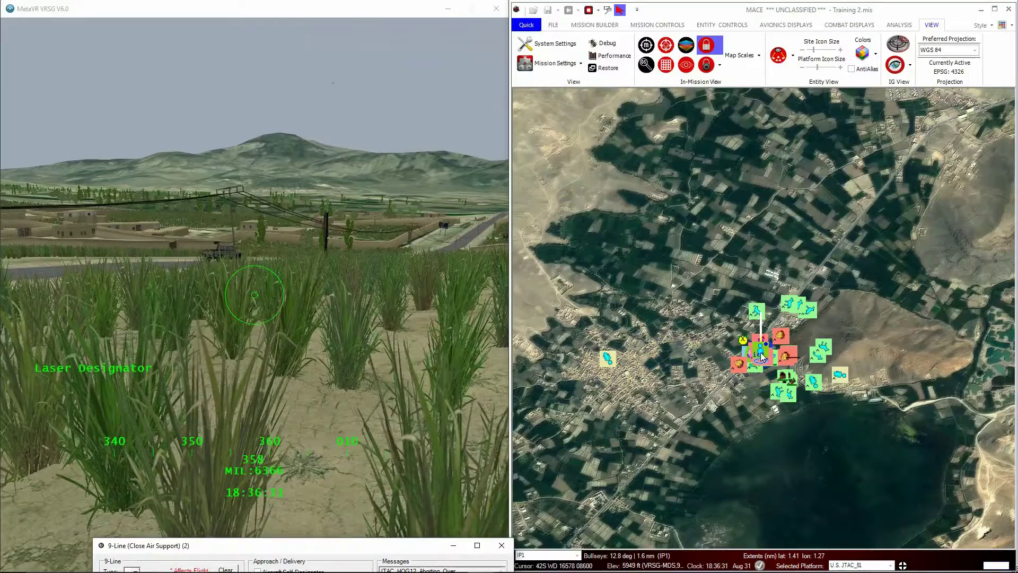
scroll(761, 351, "up", 5)
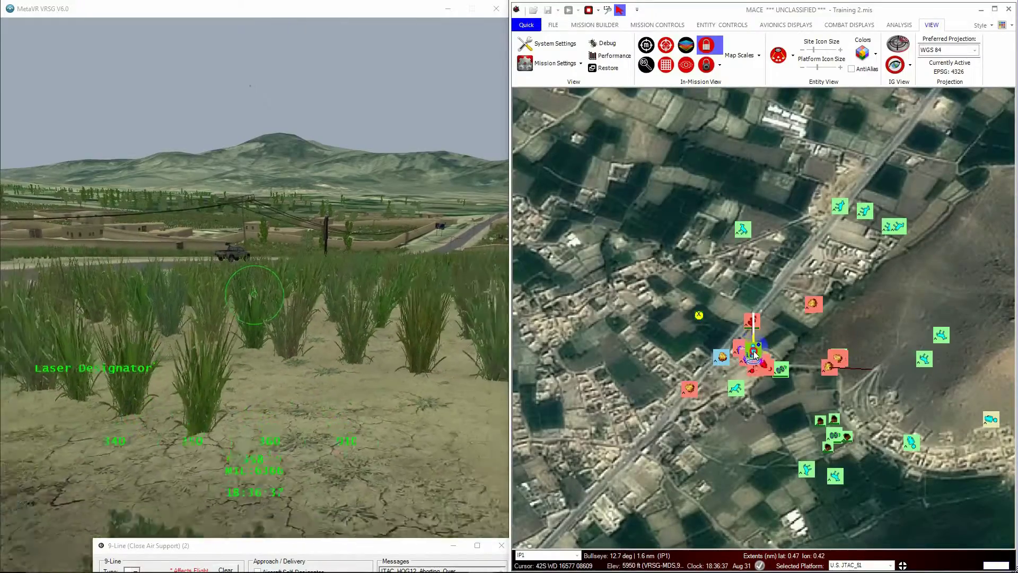
left_click_drag(754, 352, 751, 358)
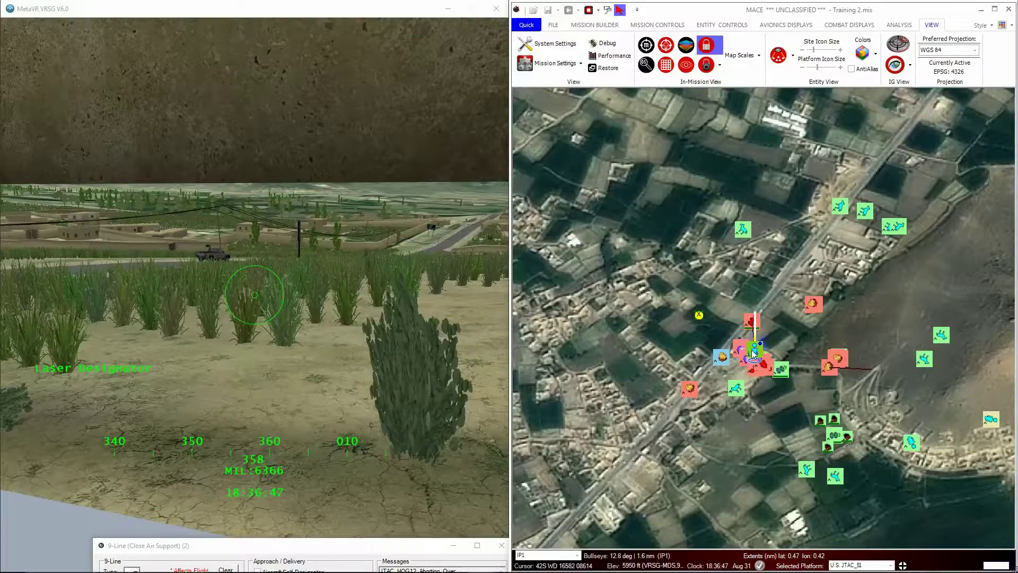
- Enable roof clamping for U.S. JTAC_51 and aim its laser designator at the vehicle on the road
double_click(753, 353)
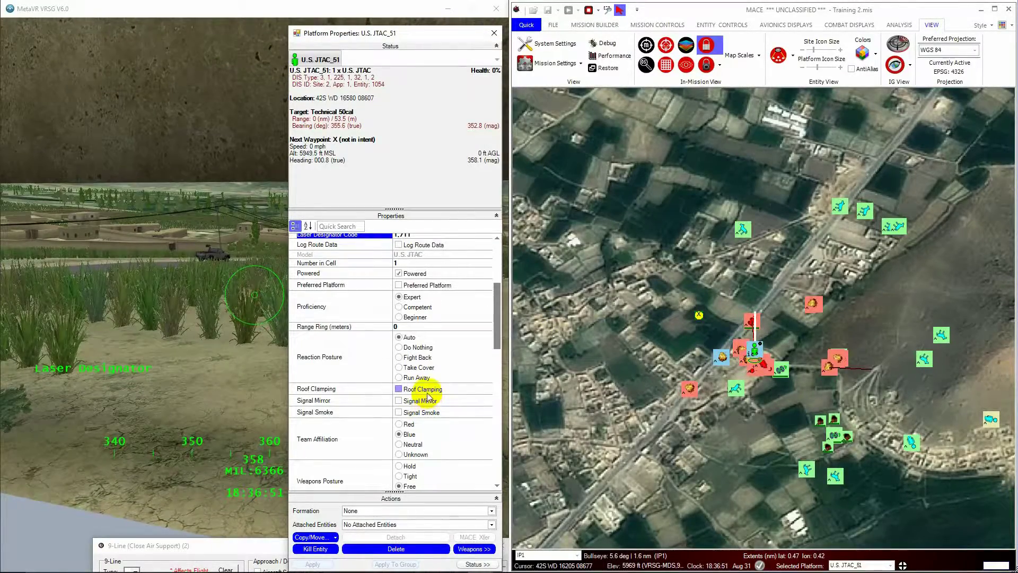
left_click(399, 388)
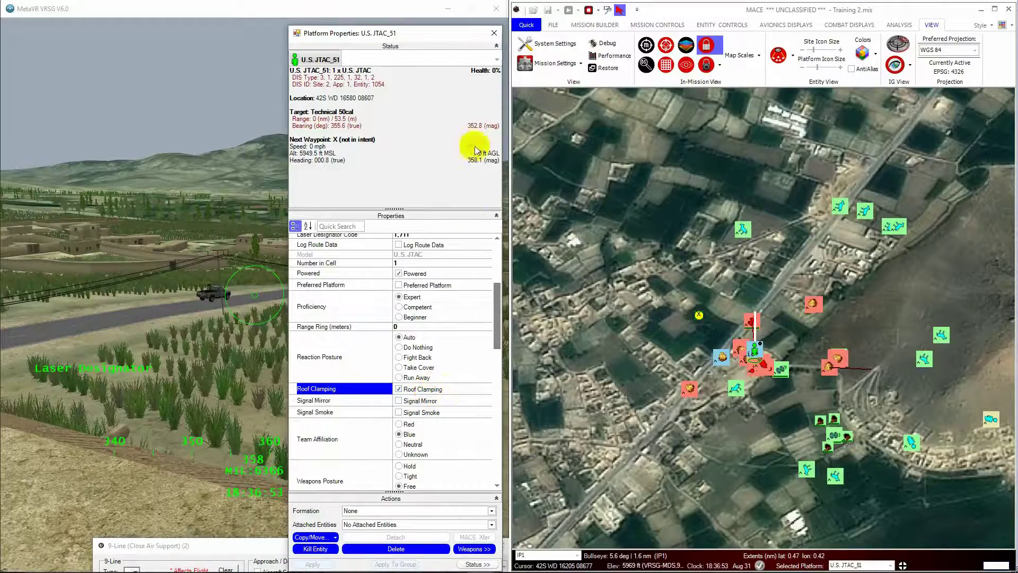
left_click(494, 33)
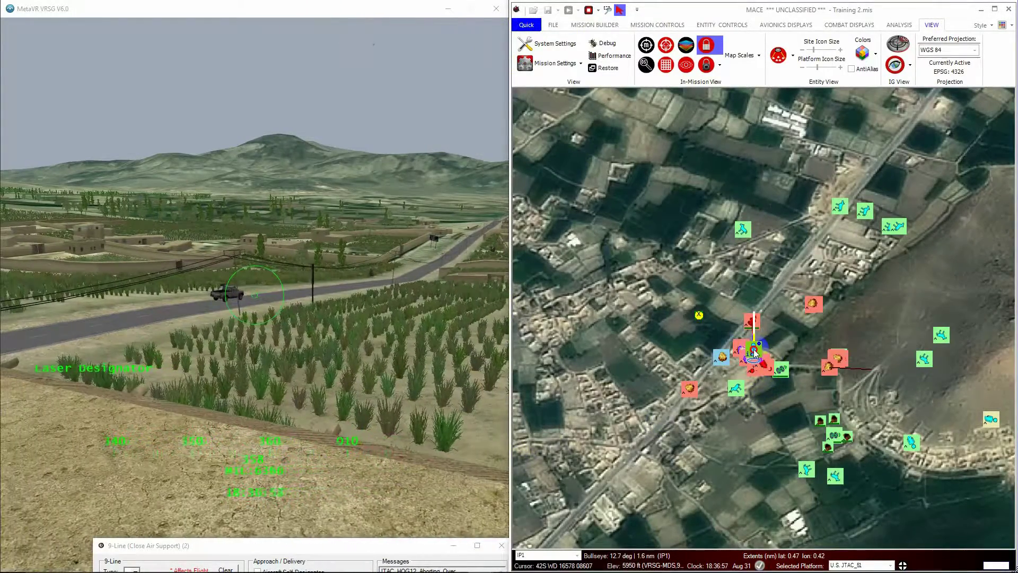
left_click(614, 371)
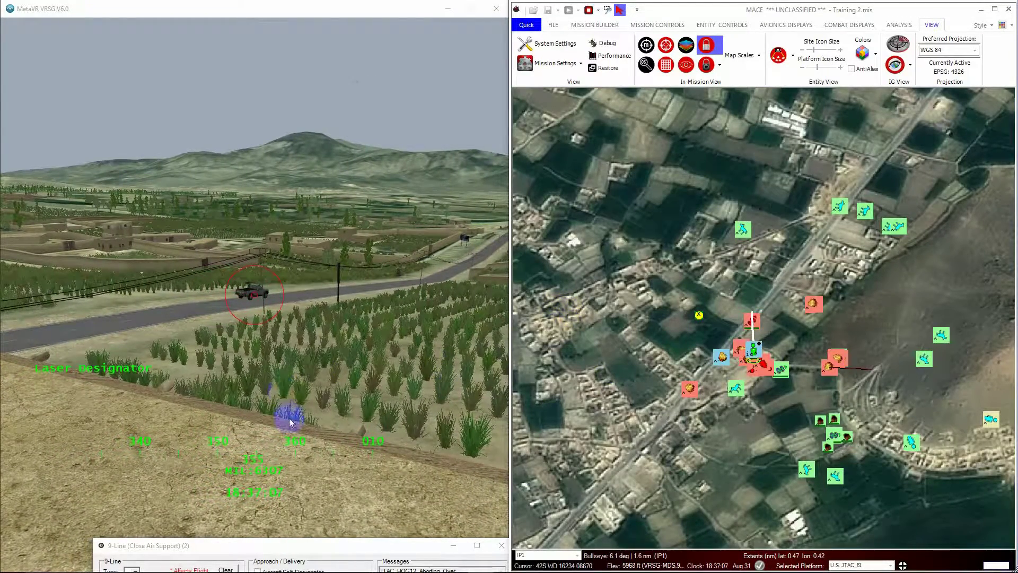
- Bring the 9-Line form back into view and set U.S. JTAC_51 as the observer
left_click_drag(361, 546, 297, 118)
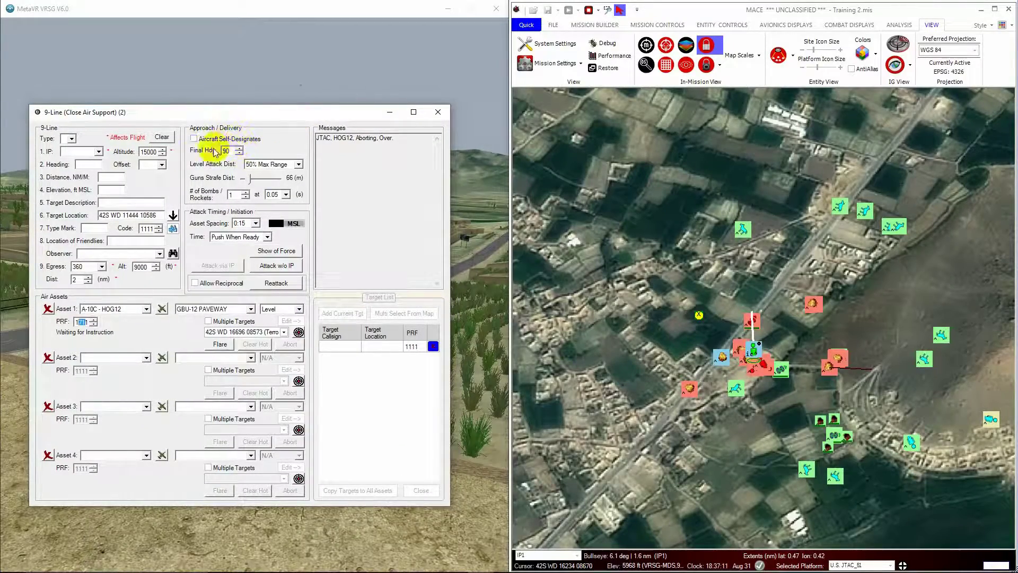
left_click(160, 253)
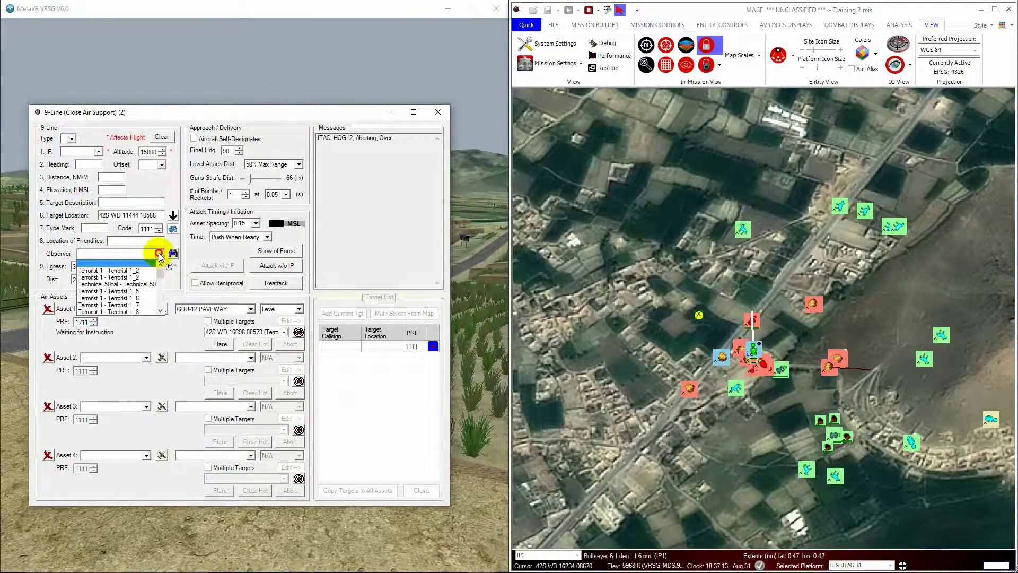
left_click_drag(160, 272, 162, 305)
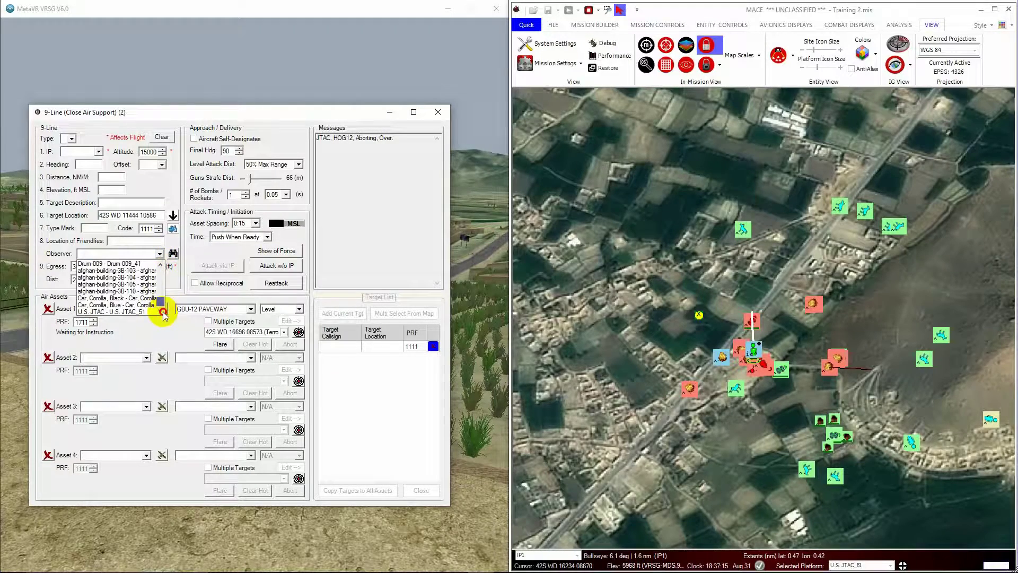
left_click(144, 312)
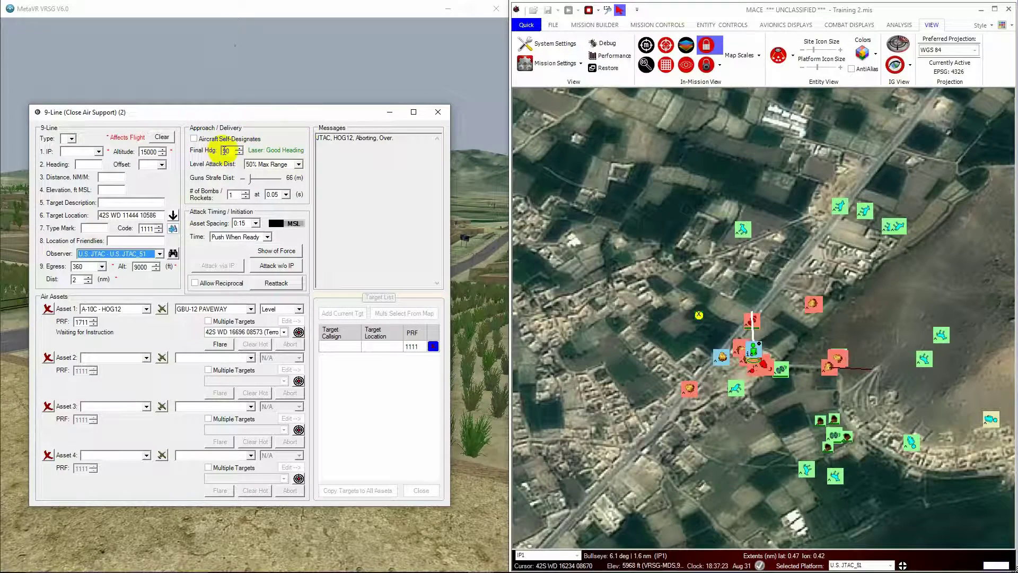
- Try a final heading of 190, return it to 90, and order HOG12's attack without routing through the IP
double_click(225, 150)
type("190")
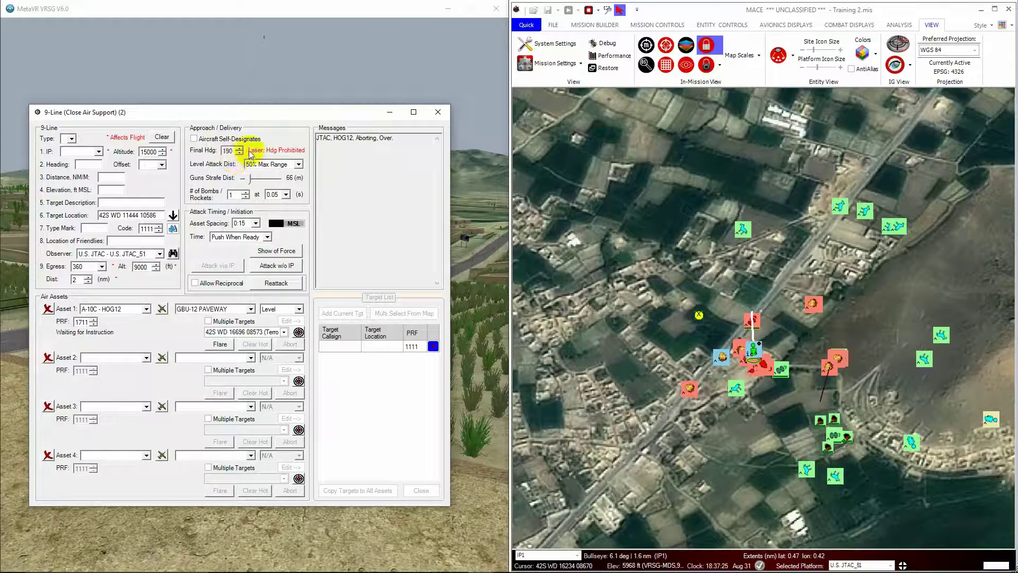
key("BackSpace")
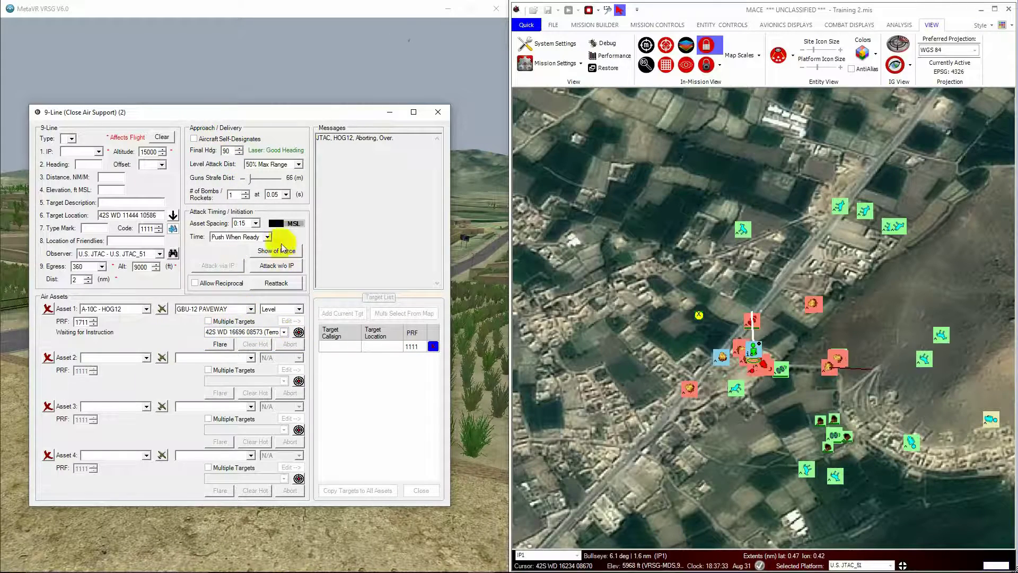
left_click(281, 266)
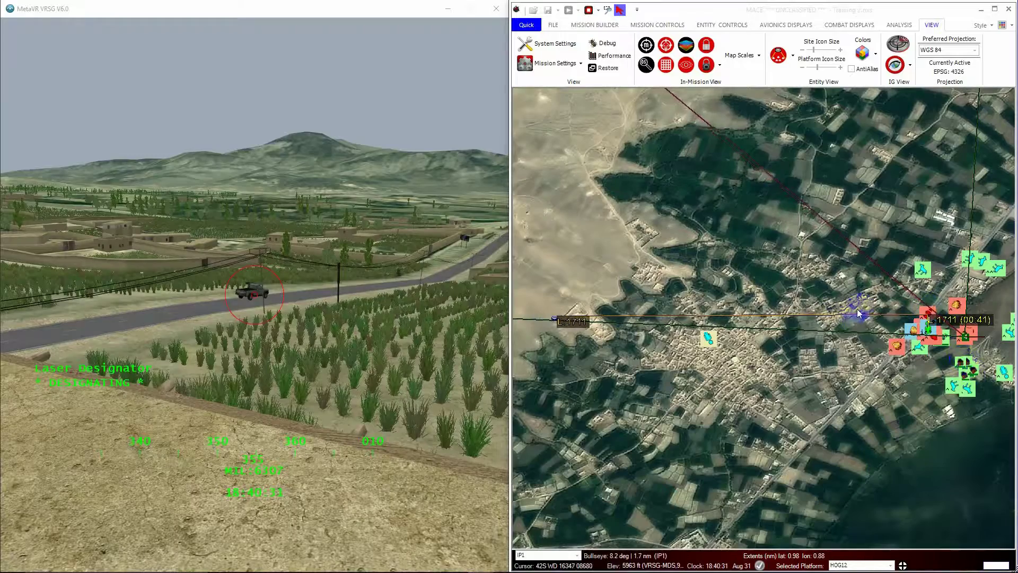
scroll(930, 314, "up", 5)
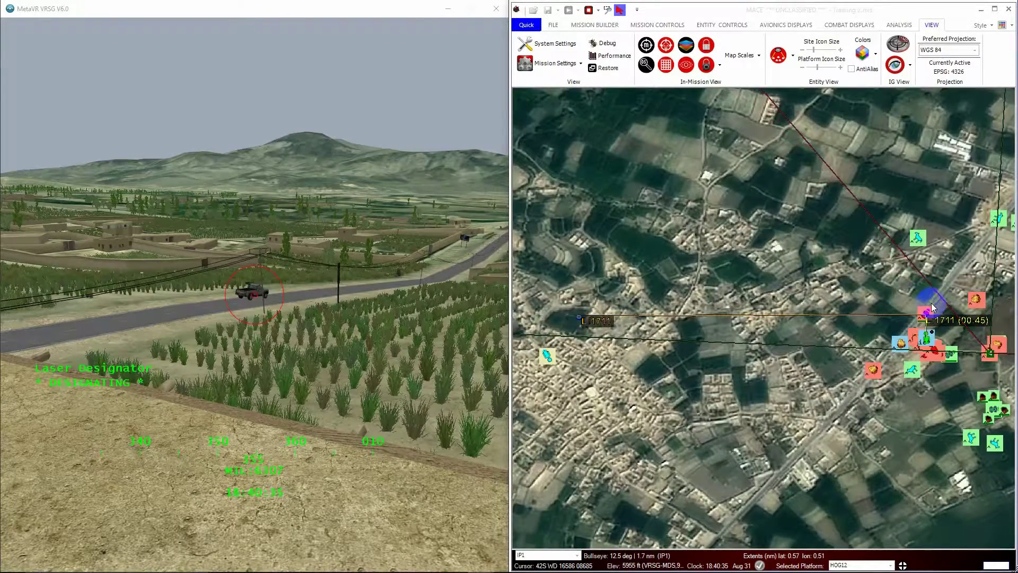
scroll(928, 314, "up", 3)
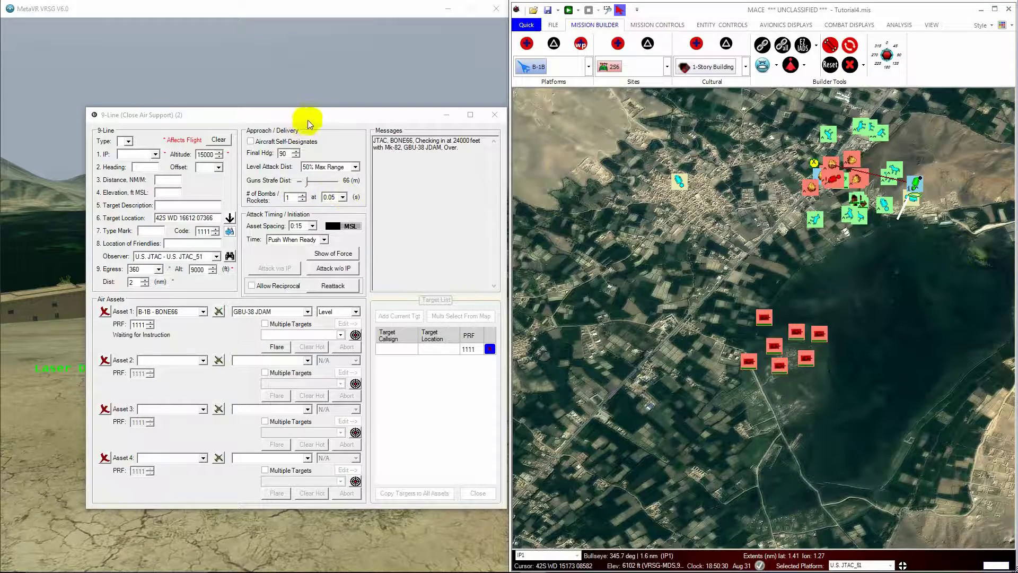
- Reposition the 9-Line form and set B-1B BONE66 as Asset 1 with GBU-38 JDAM as its weapon
left_click_drag(316, 117, 277, 121)
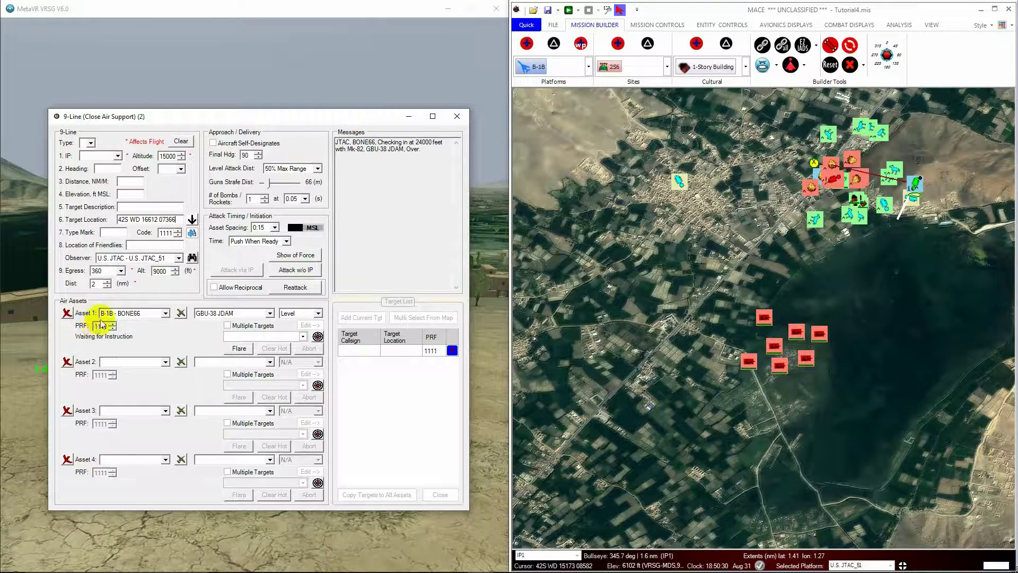
left_click(139, 313)
left_click(139, 316)
left_click(257, 313)
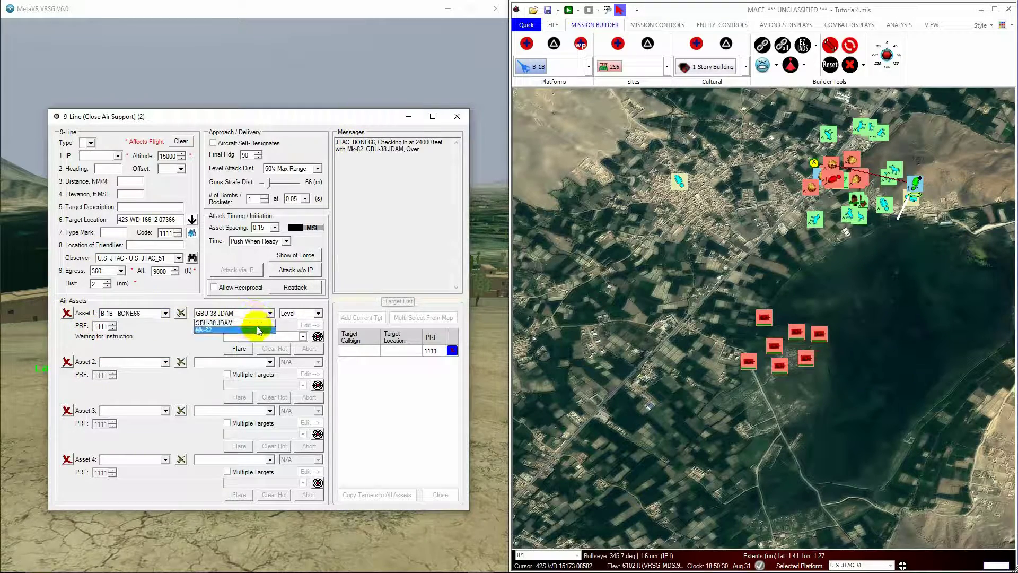
left_click(259, 322)
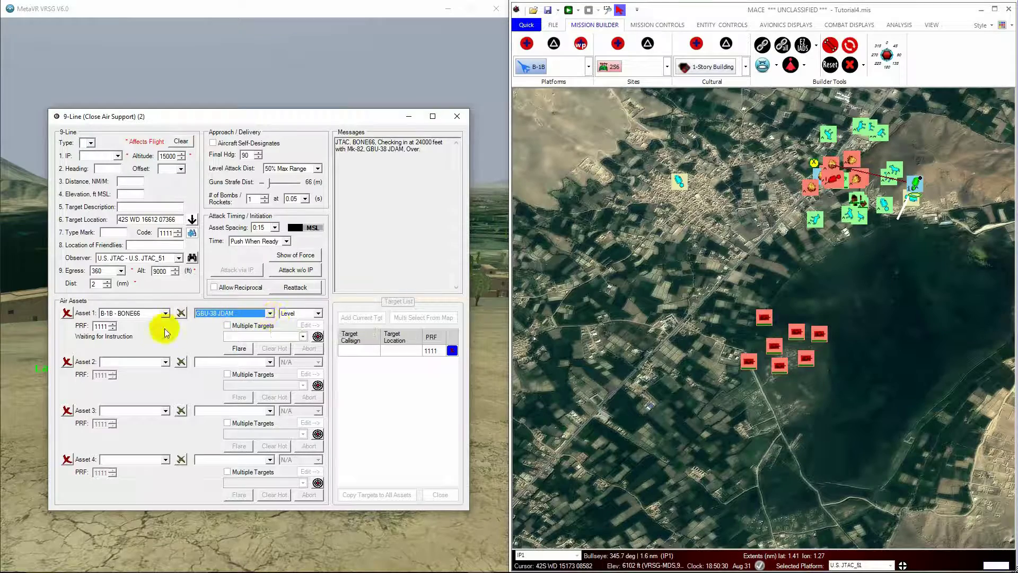
- Enable multiple targets for Asset 1 and open its target list for editing
left_click(302, 336)
left_click(222, 347)
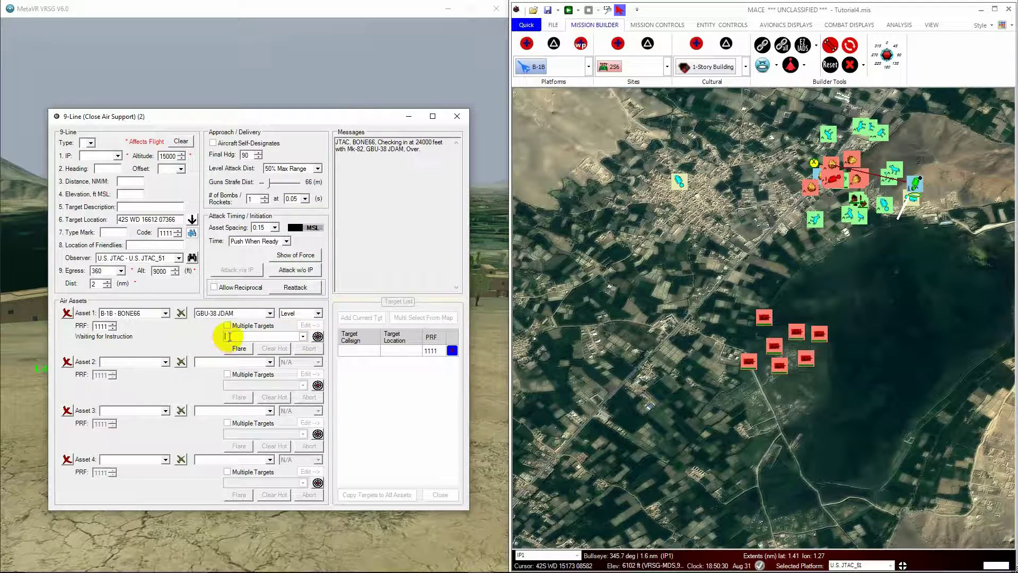
left_click(227, 325)
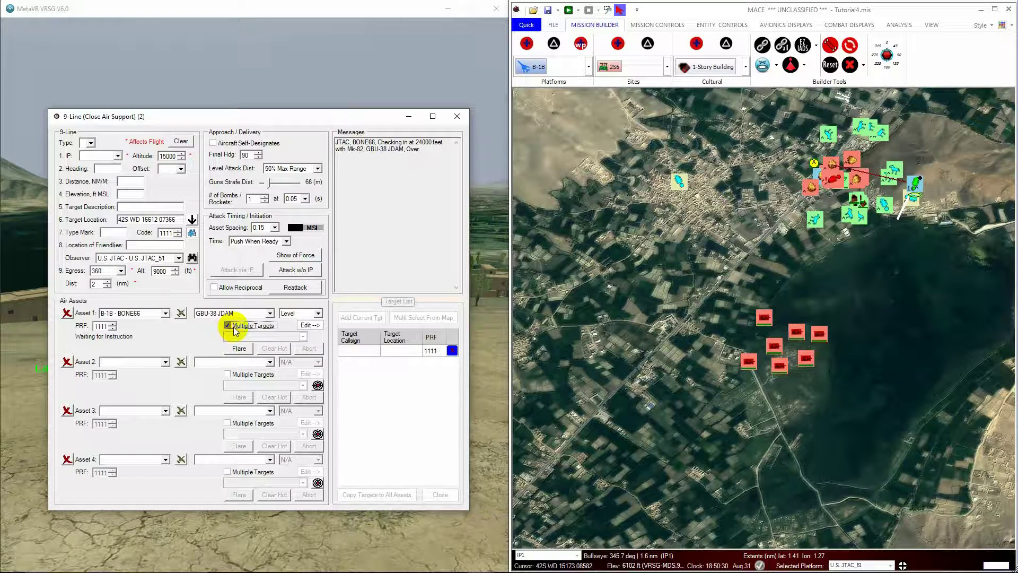
left_click(313, 331)
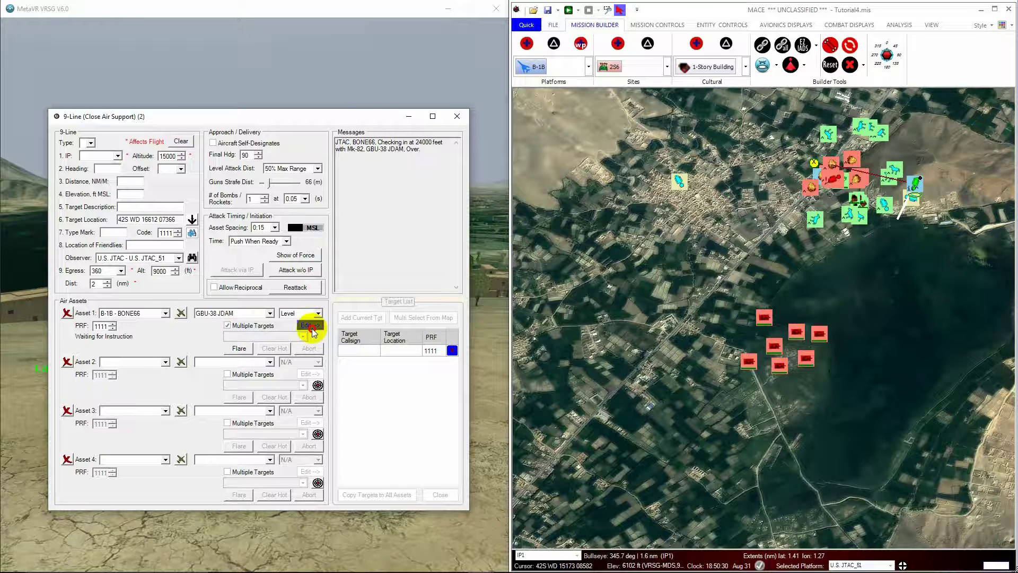
- Assign A-10C HOG11 as Asset 2 and return to editing Asset 1's target list
left_click(164, 361)
left_click(157, 386)
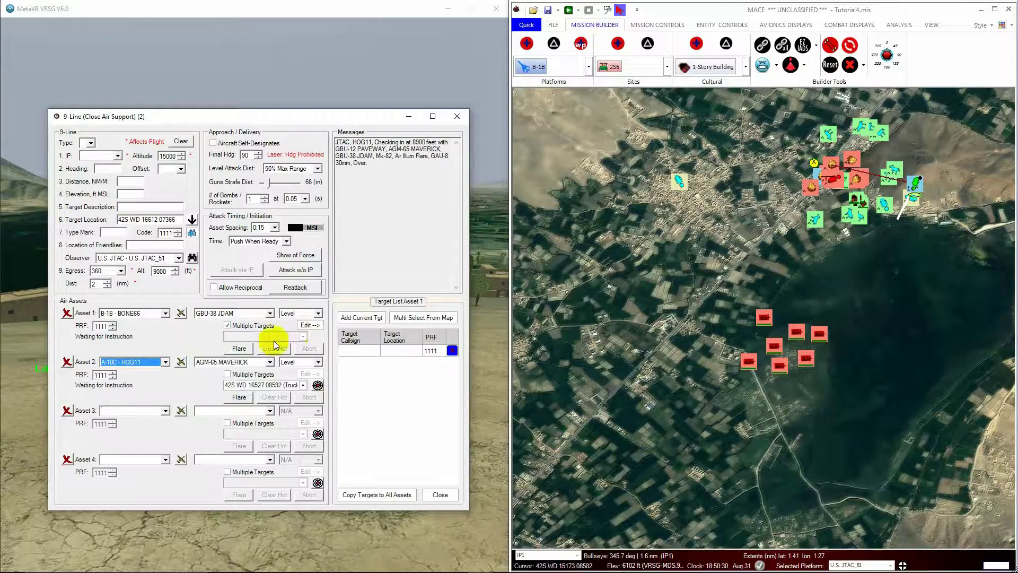
left_click(310, 325)
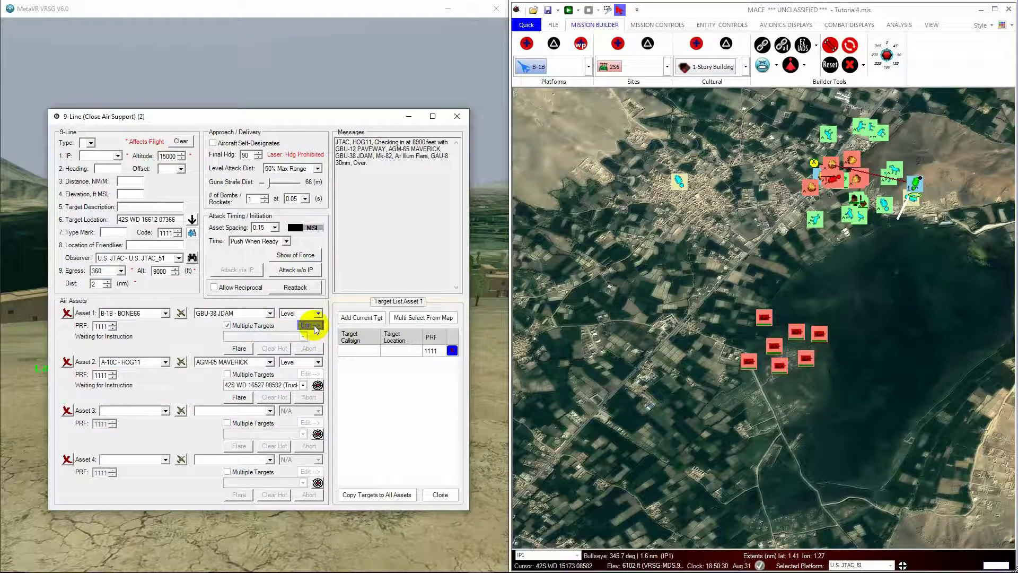
left_click(371, 351)
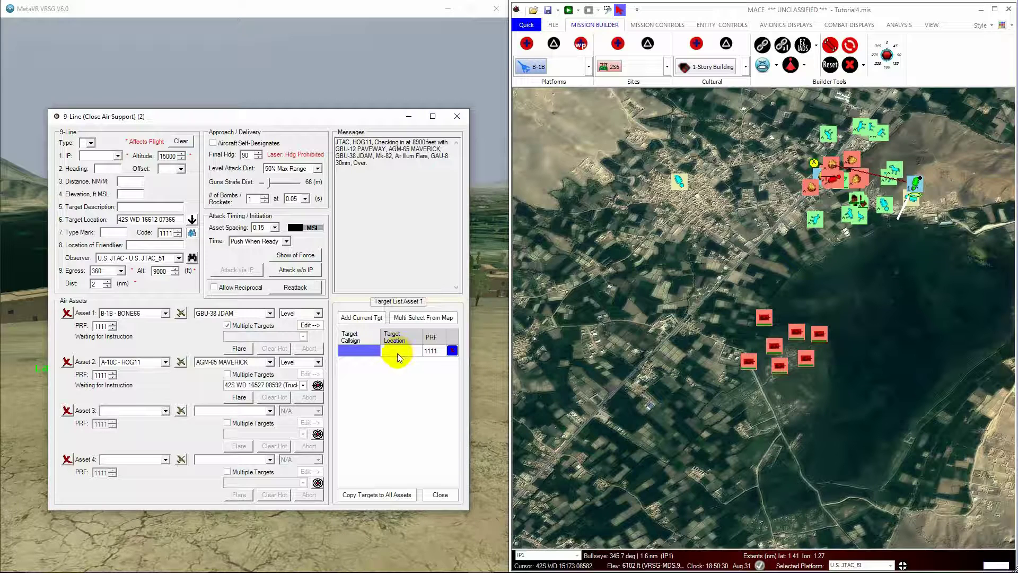
left_click(395, 352)
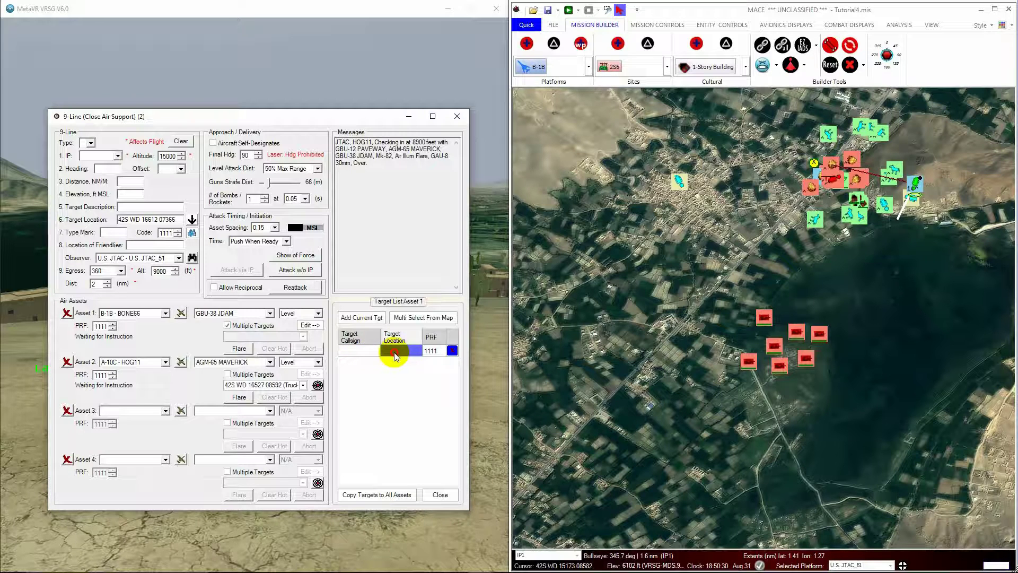
left_click(397, 352)
type("412")
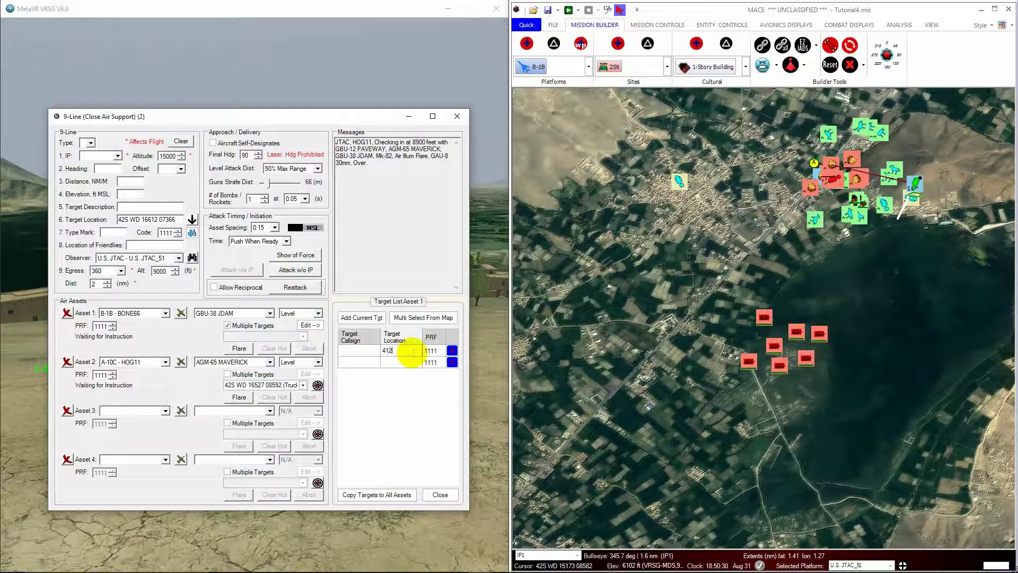
type(" WD 16612 07366")
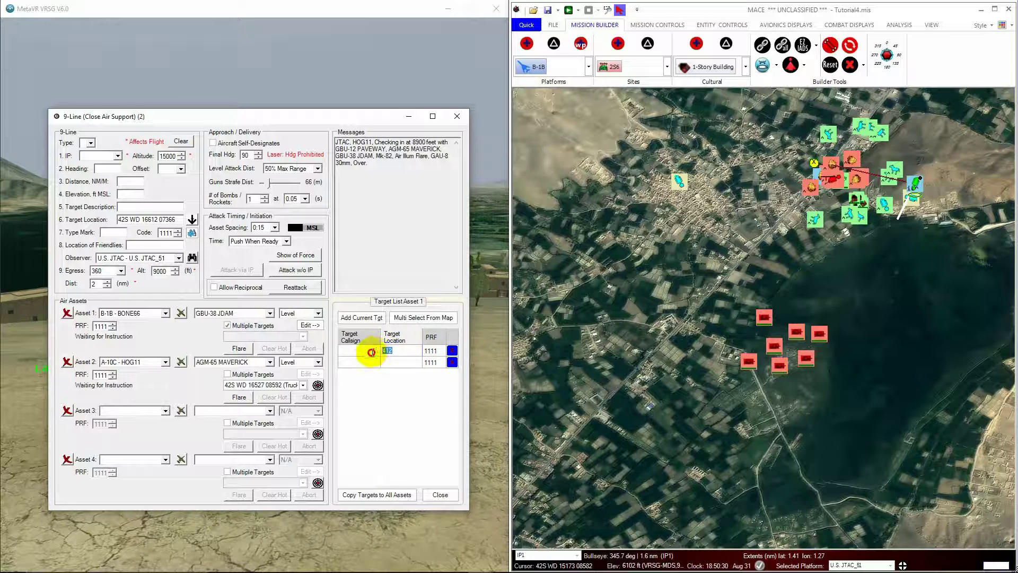
key("Return")
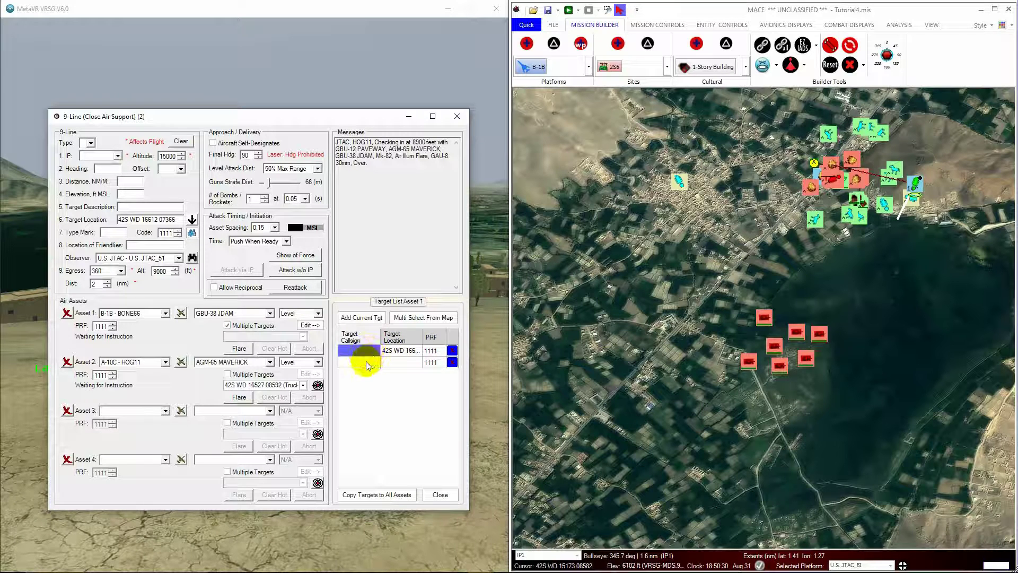
- Add the seven AMX-10P vehicles west of the lake to Asset 1's target list by multi-selecting them on the map
left_click(423, 317)
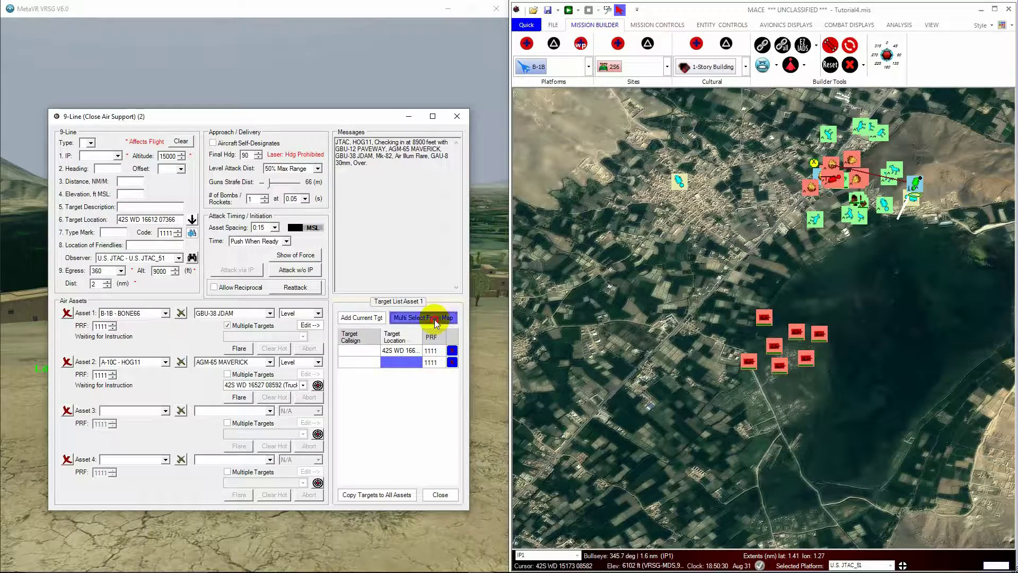
left_click(761, 317)
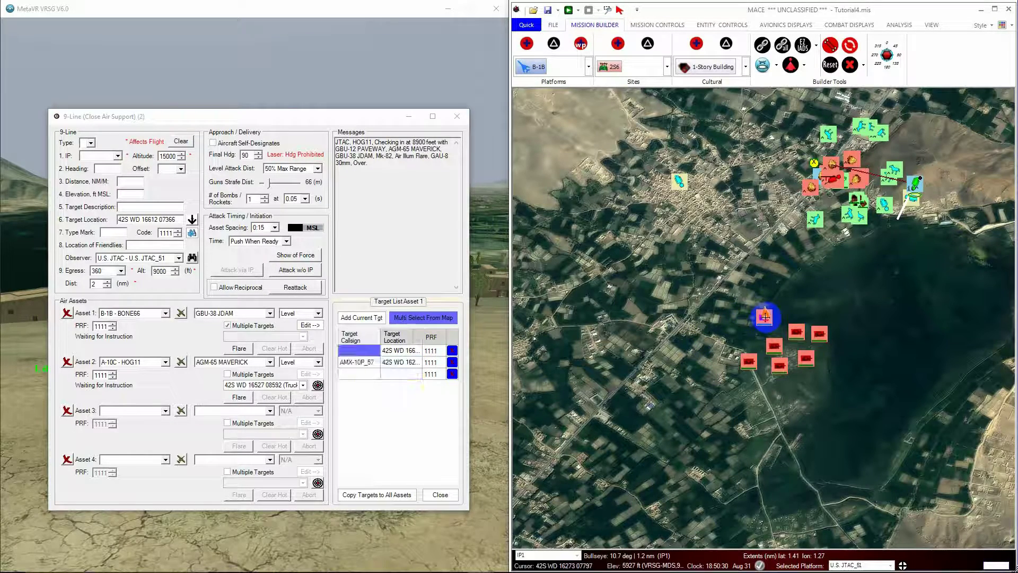
left_click(778, 365)
left_click(773, 346)
left_click(796, 332)
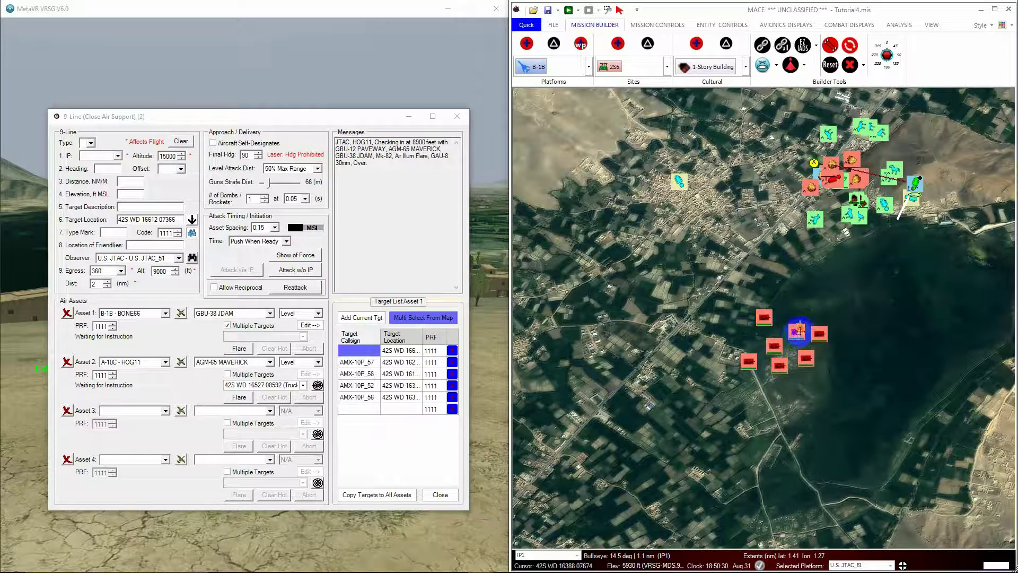
left_click(819, 333)
left_click(811, 353)
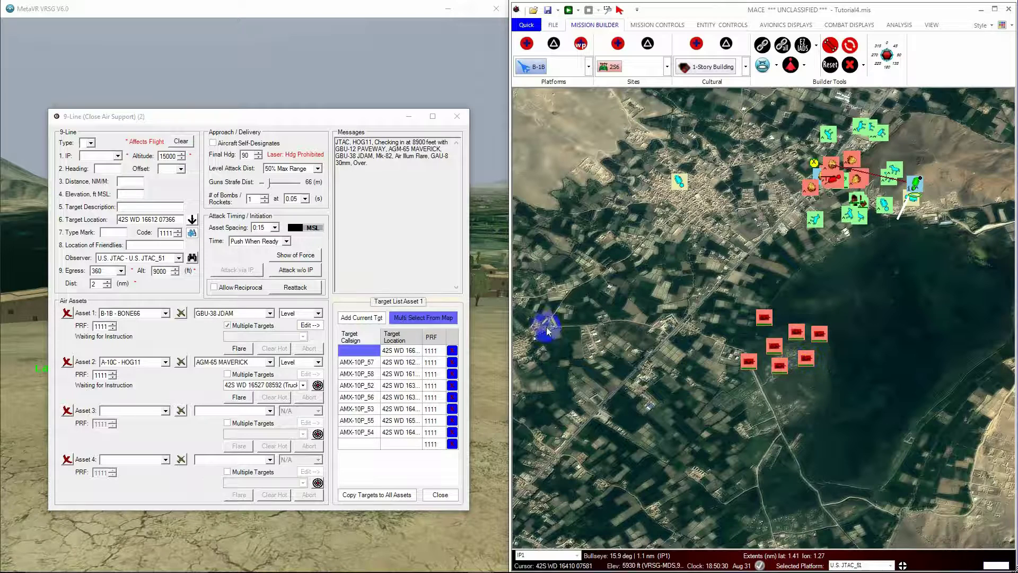
left_click(436, 320)
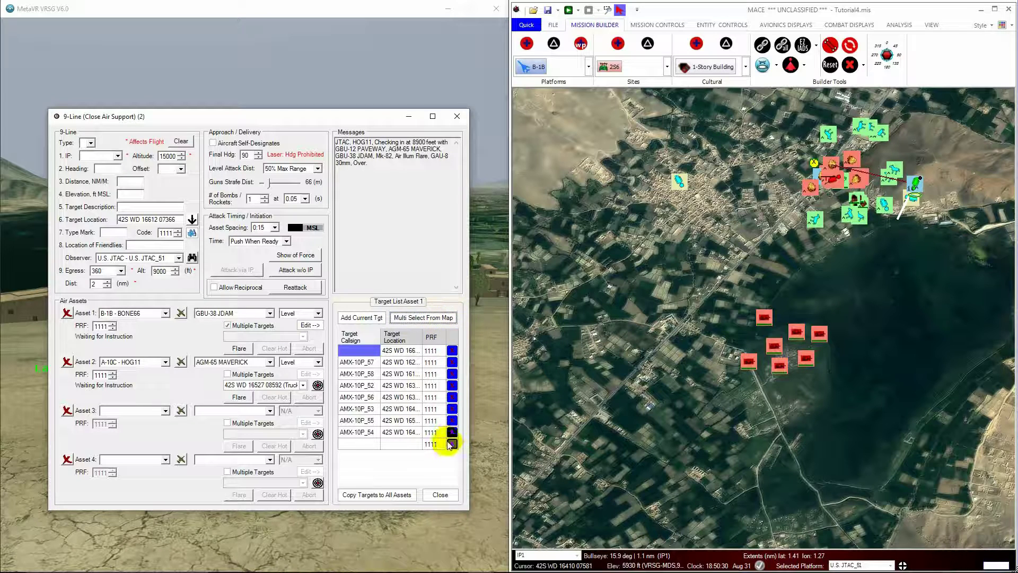
- Remove the manually entered location row without a callsign from Asset 1's target list
left_click(452, 444)
left_click(452, 350)
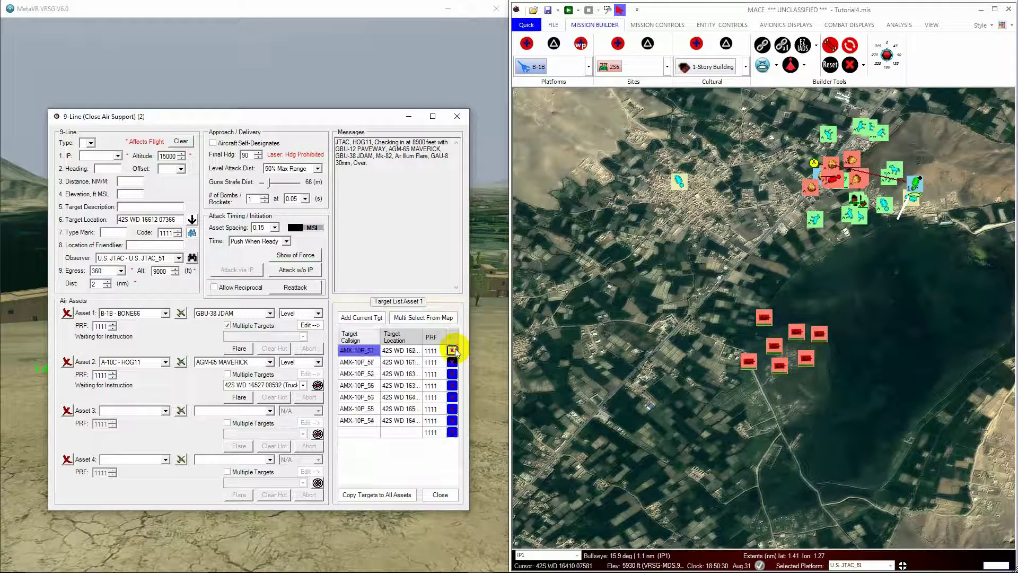
left_click(451, 432)
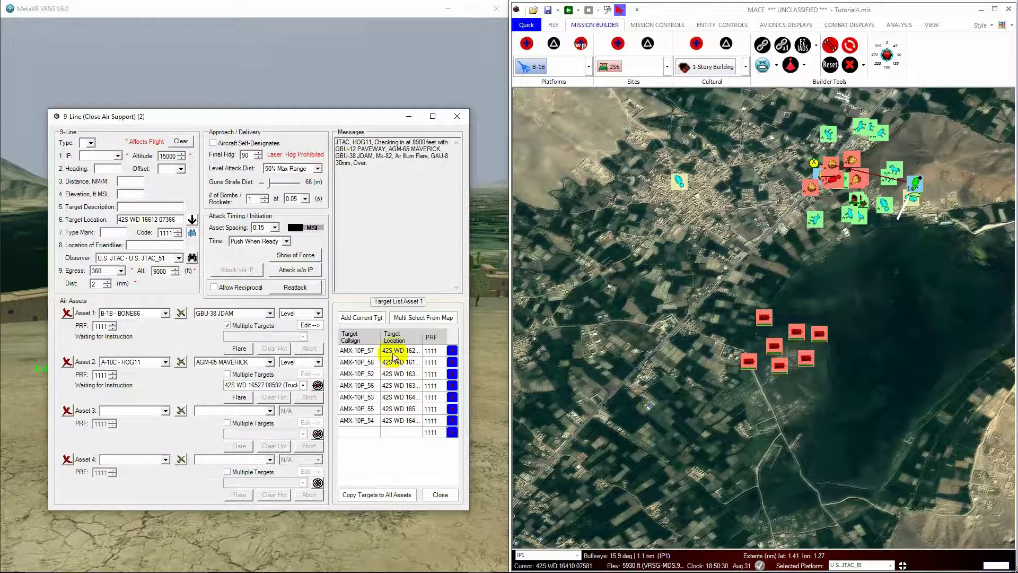
- Try adding a donkey to Asset 1's target list by its callsign and delete that row again
left_click(369, 433)
left_click(367, 434)
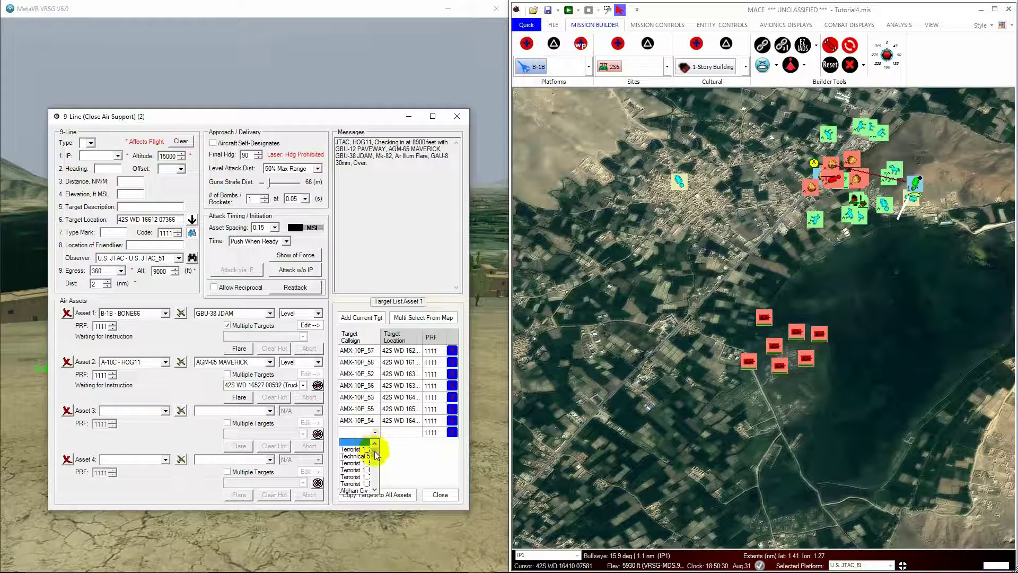
left_click(362, 463)
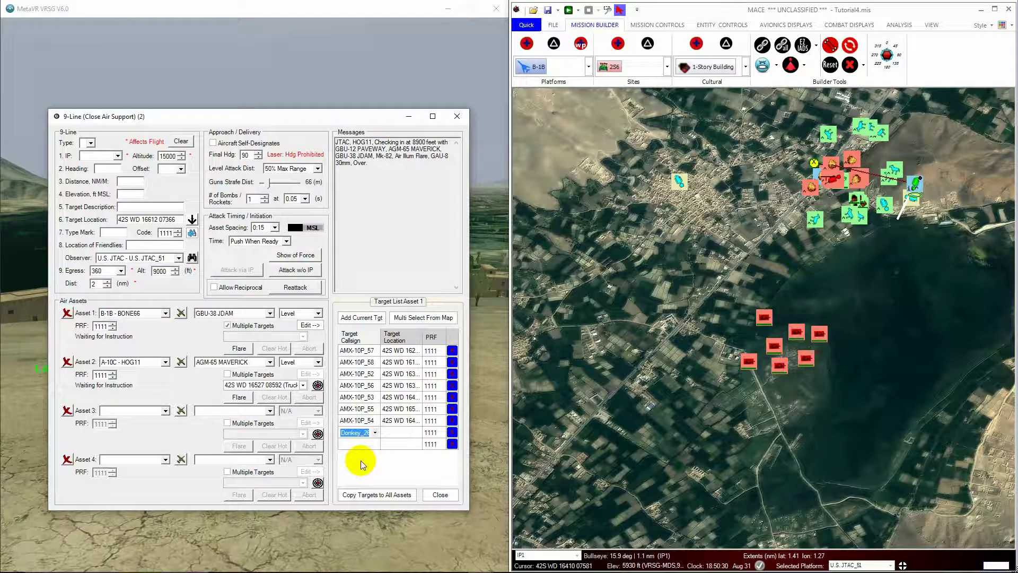
left_click(452, 432)
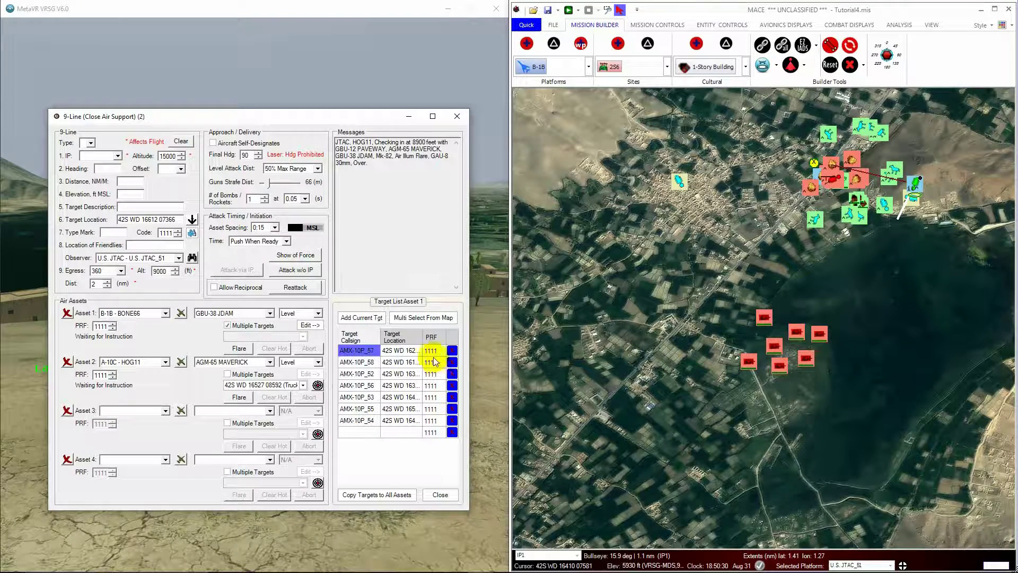
- Check the PRF entry of AMX-10P_54 and copy Asset 1's target list to all assets
left_click(437, 421)
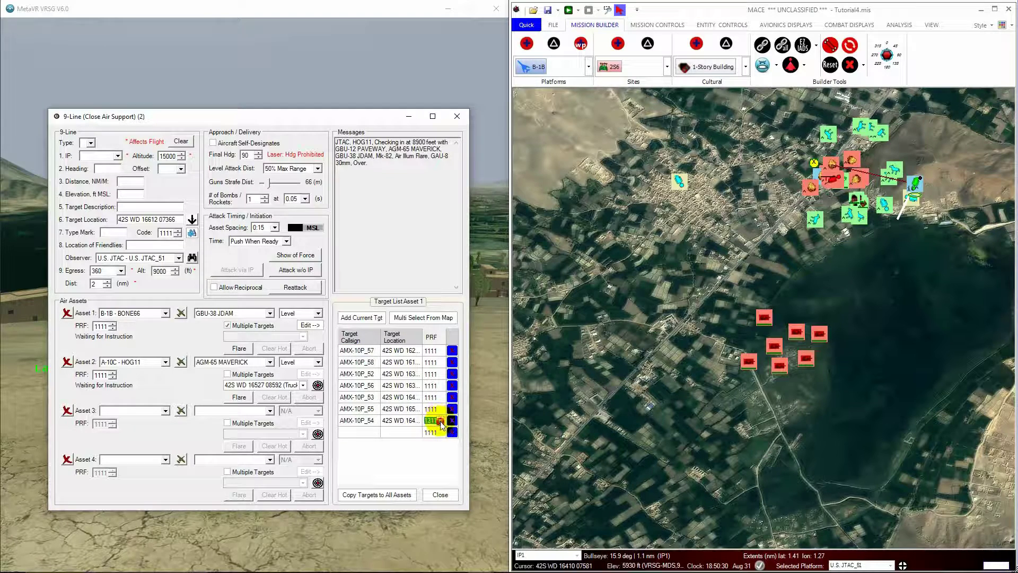
left_click(392, 432)
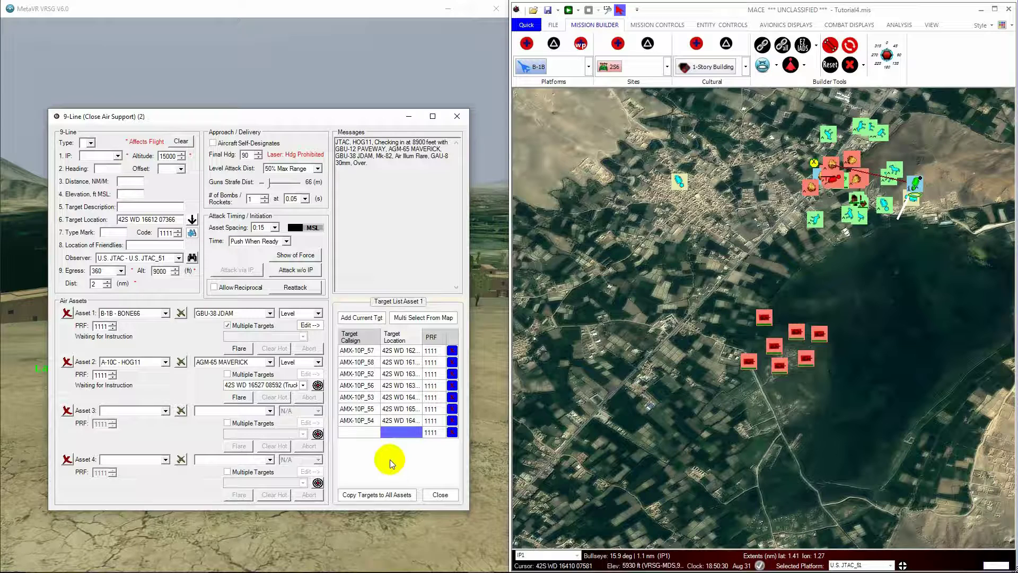
left_click(391, 496)
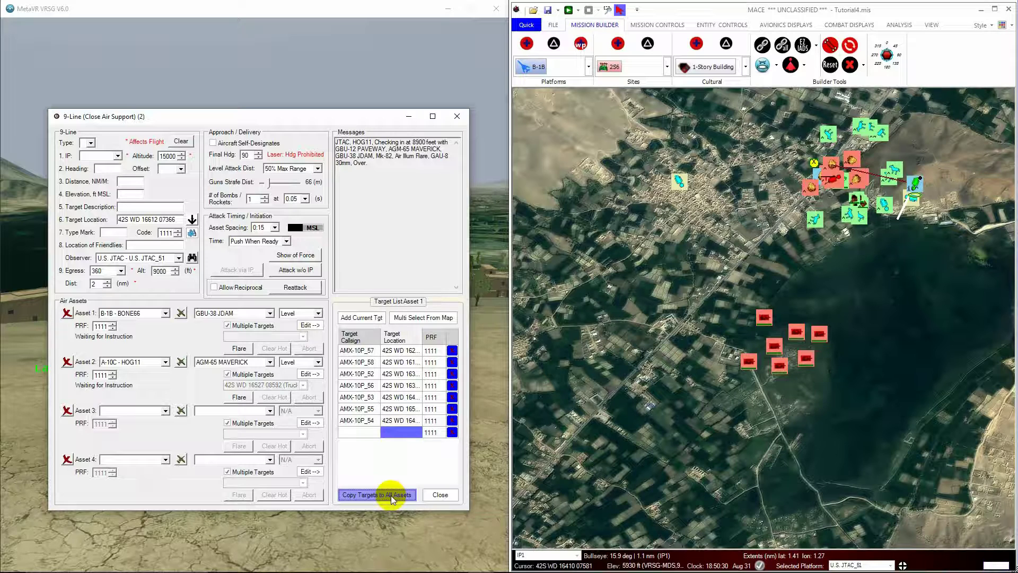
- Reduce Asset 2's target list to only AMX-10P_57 and AMX-10P_53 by deleting the other vehicles
left_click(310, 375)
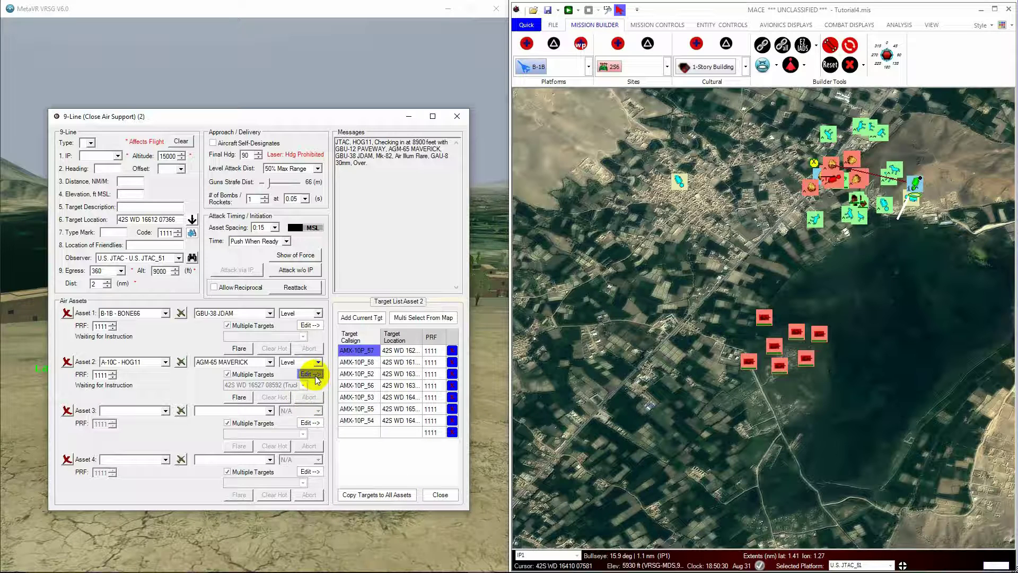
left_click(452, 420)
left_click(451, 409)
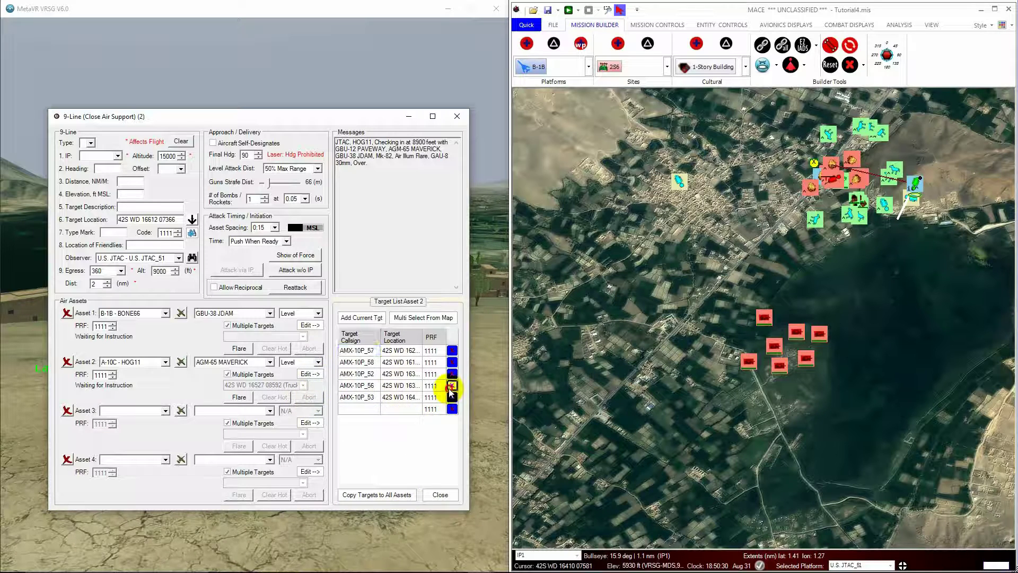
left_click(452, 385)
left_click(452, 374)
left_click(452, 362)
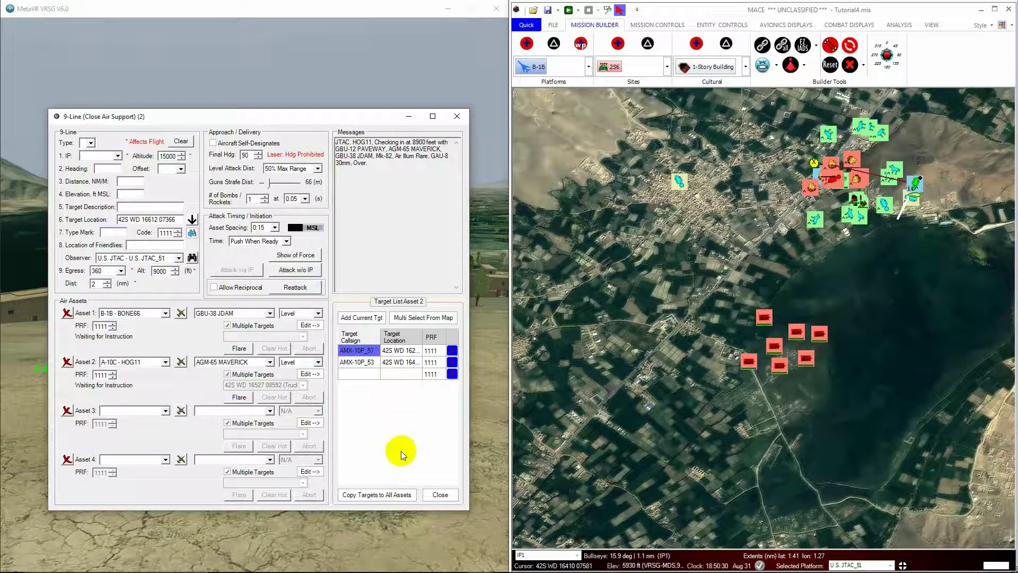
- Close Asset 2's target list, clear HOG11 from Asset 2, and open Asset 1's target list for editing
left_click(440, 494)
left_click(67, 362)
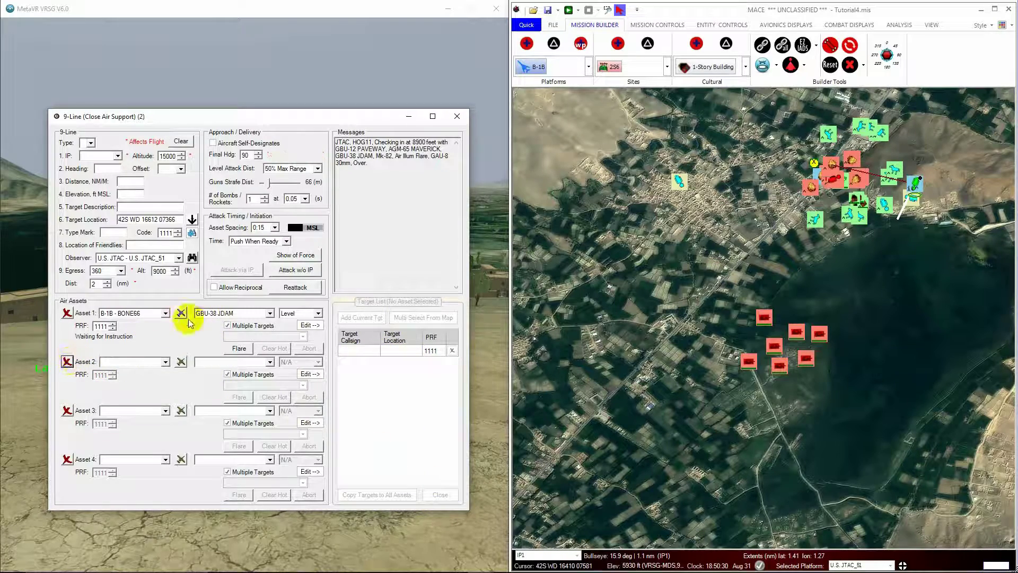
left_click(309, 325)
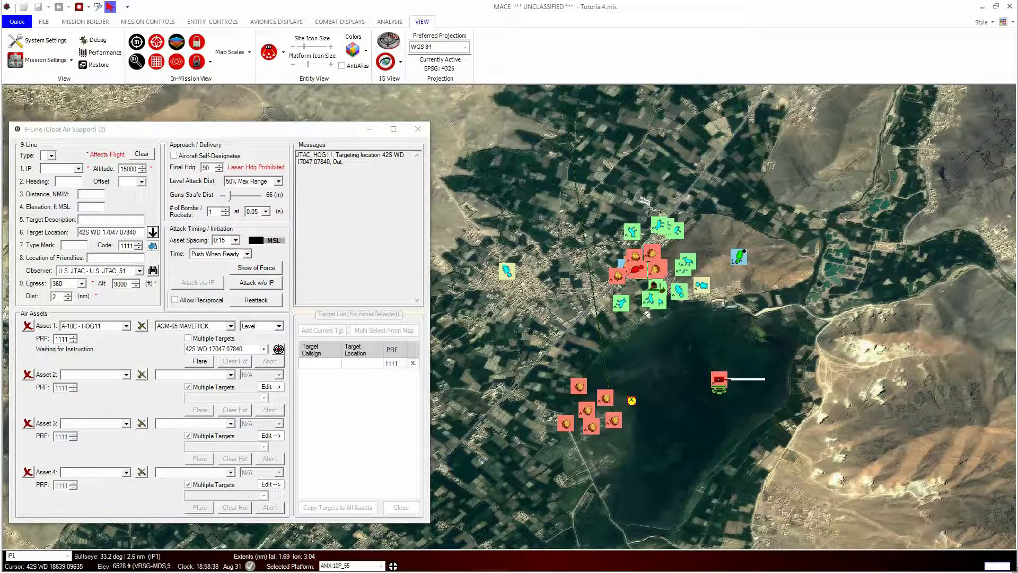
- Open the platform properties of U.S. JTAC_51 and look through its settings
double_click(740, 259)
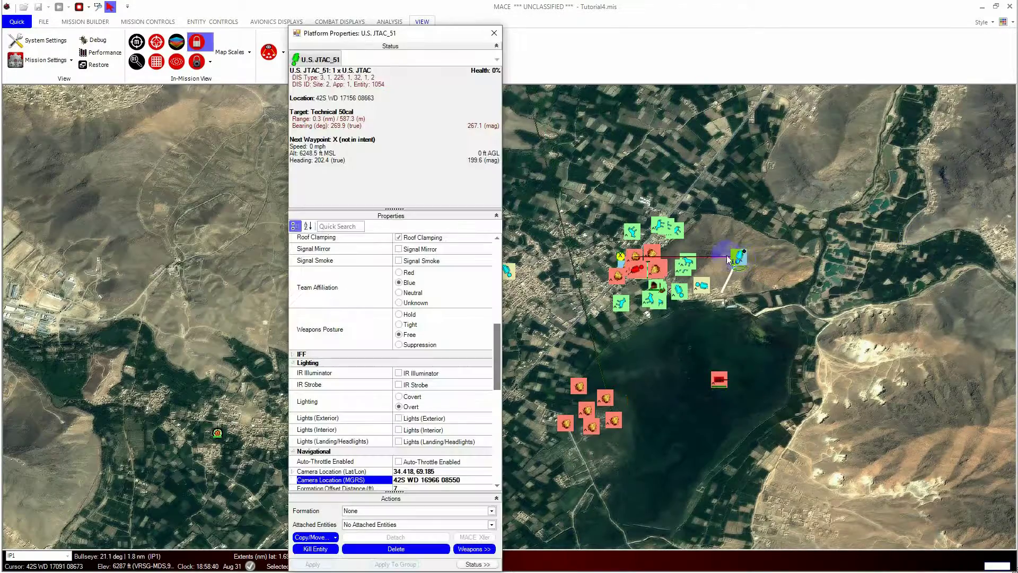
left_click_drag(496, 355, 472, 284)
left_click(443, 341)
key("alt+Tab")
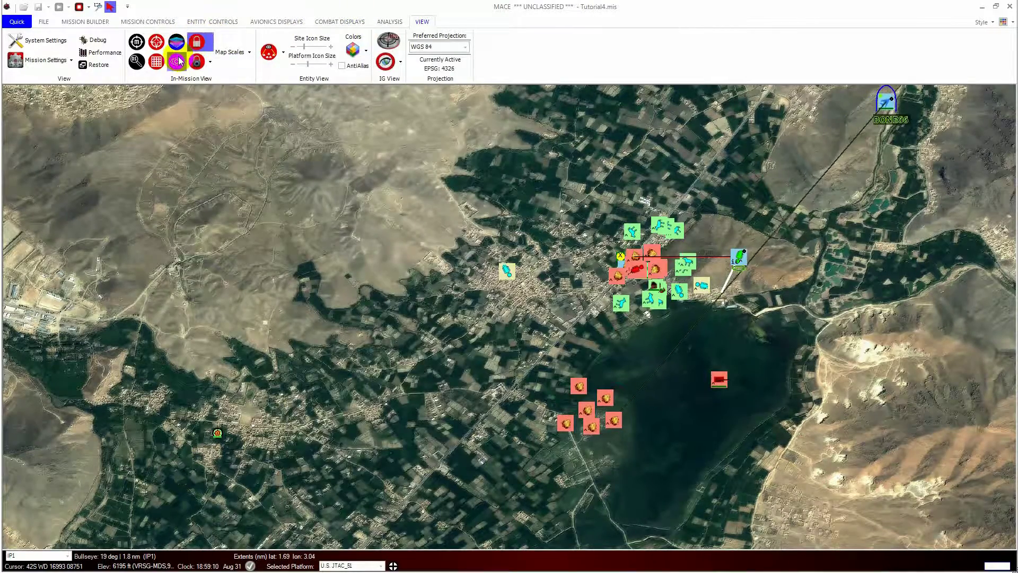
- Target the lone red vehicle on the dark lake area with U.S. JTAC_51 and open its list of releasable stores
left_click(208, 22)
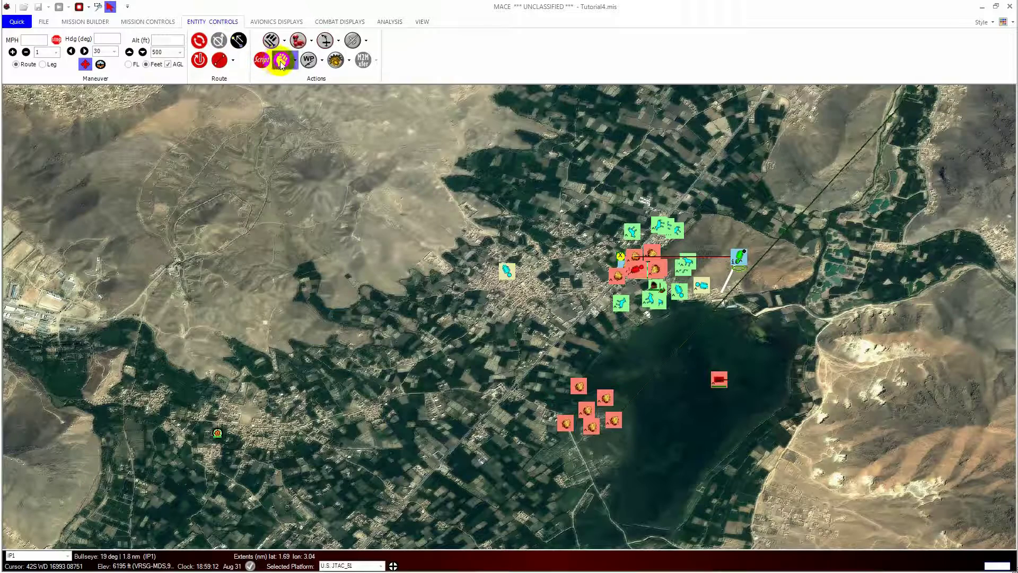
left_click(722, 378)
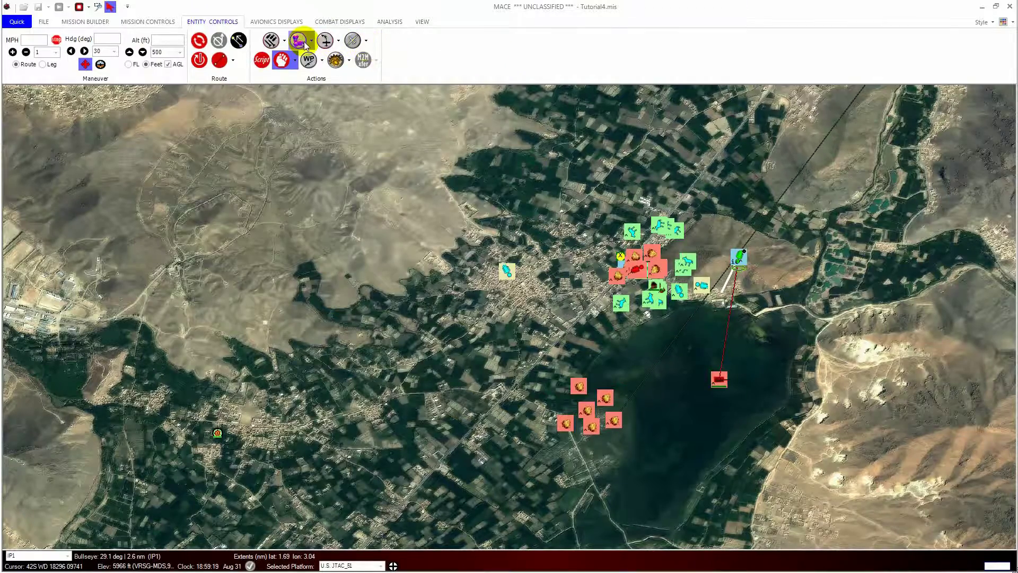
left_click(284, 43)
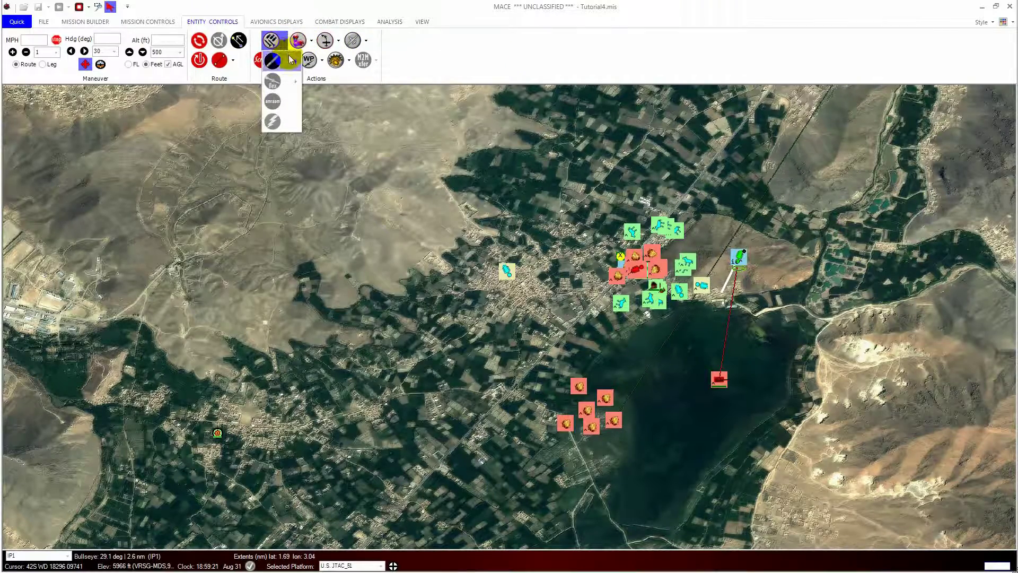
mouse_move(273, 61)
left_click(391, 58)
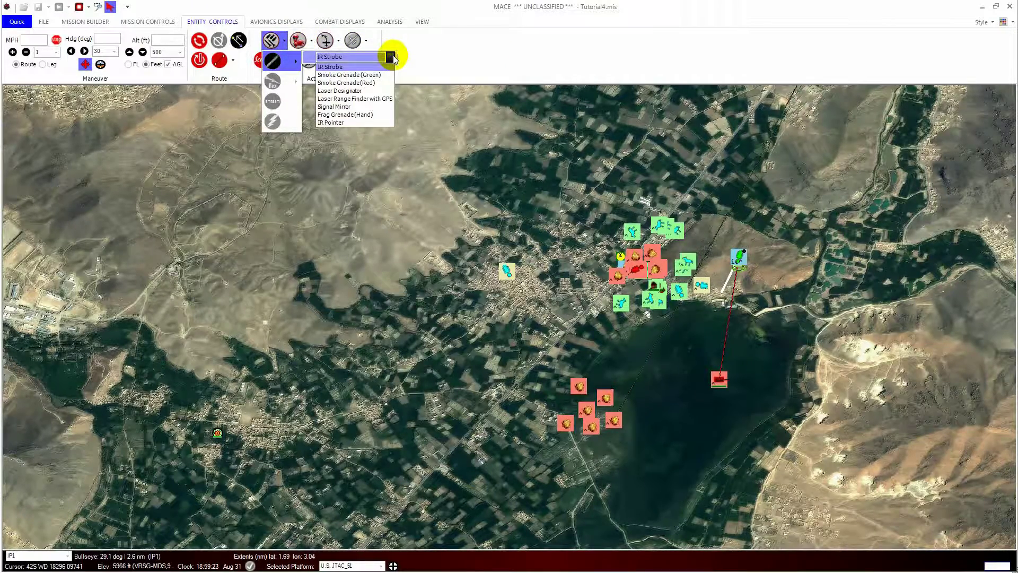
left_click(381, 83)
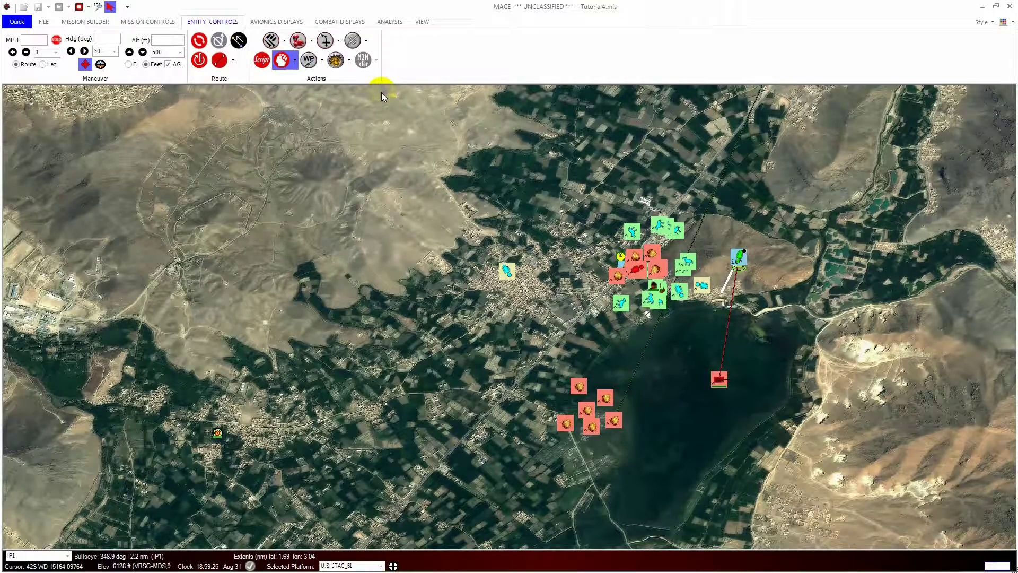
left_click(277, 46)
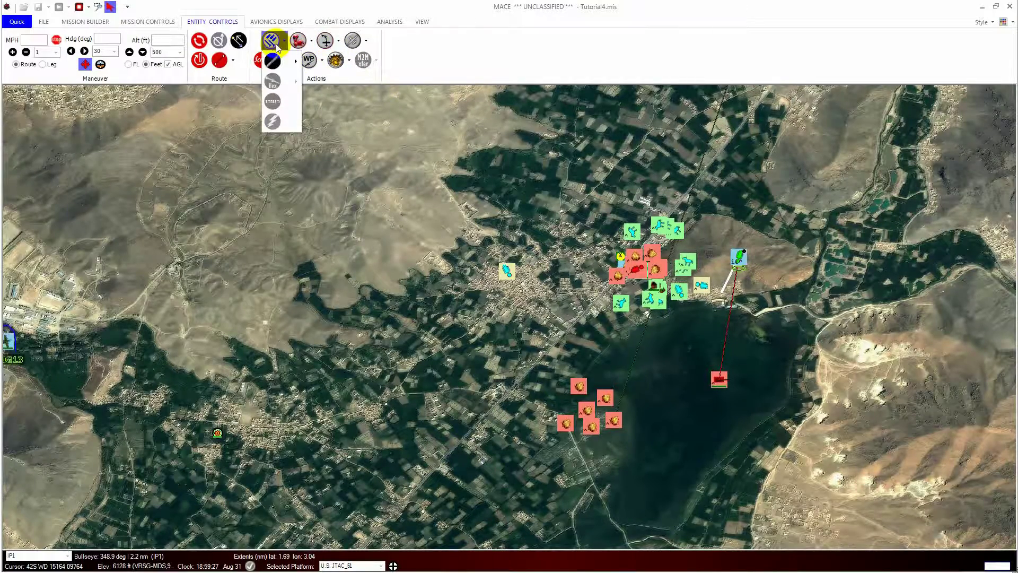
mouse_move(278, 60)
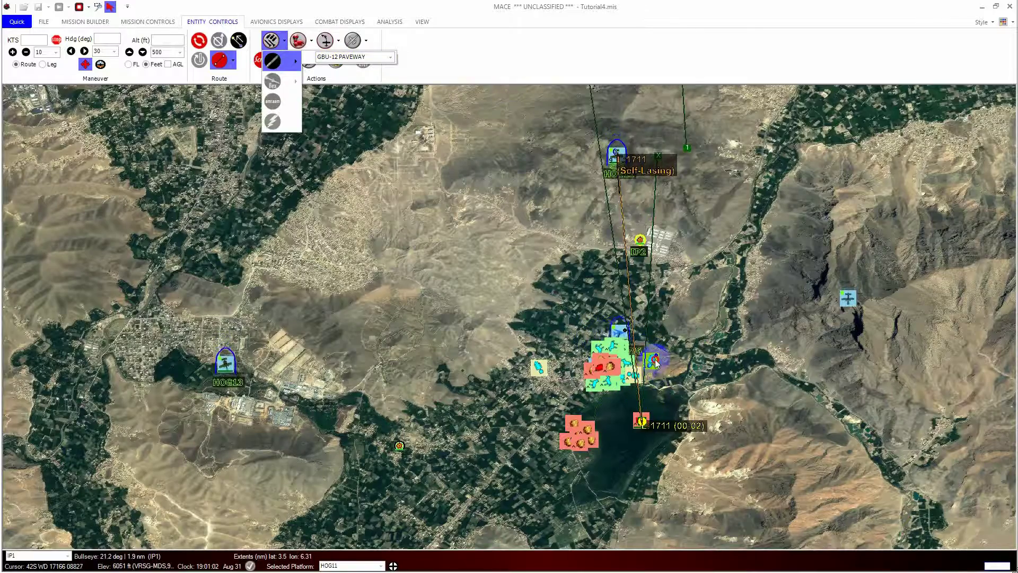
- Select the Laser Designator as U.S. JTAC_51's store for the lone red vehicle on the dark lake area
left_click(271, 44)
left_click(271, 45)
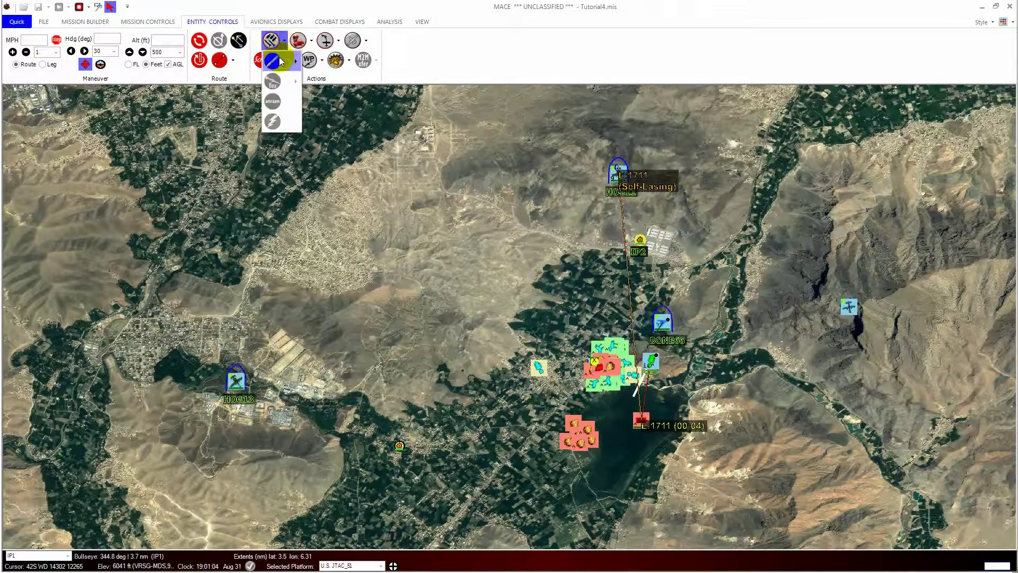
mouse_move(281, 61)
left_click(322, 58)
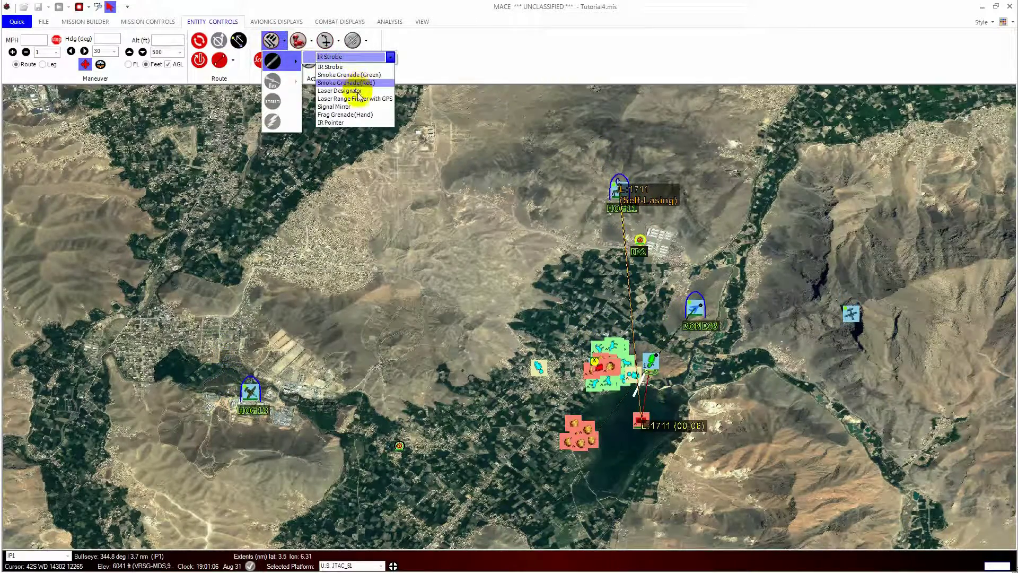
left_click(339, 91)
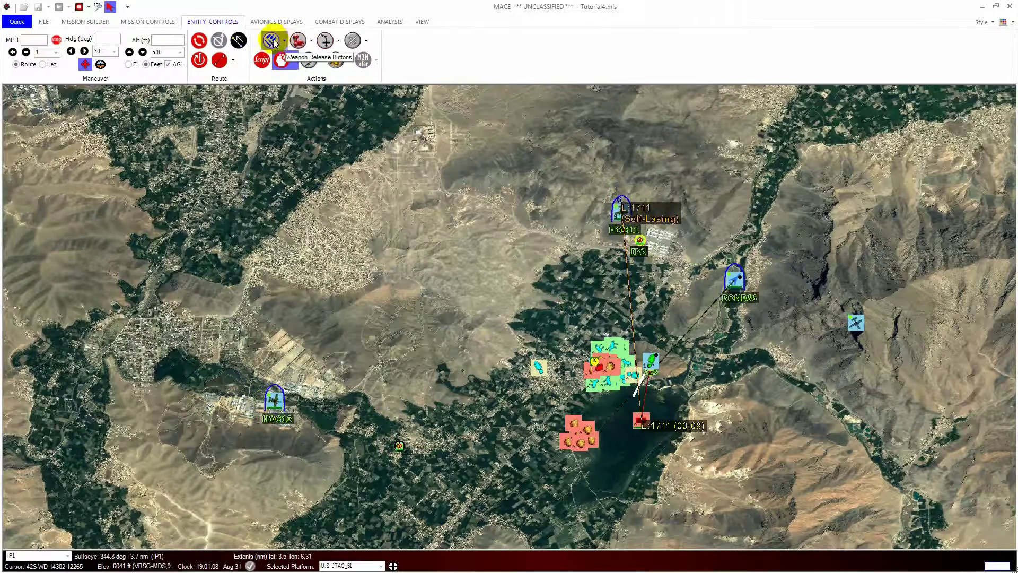
left_click(271, 43)
mouse_move(283, 60)
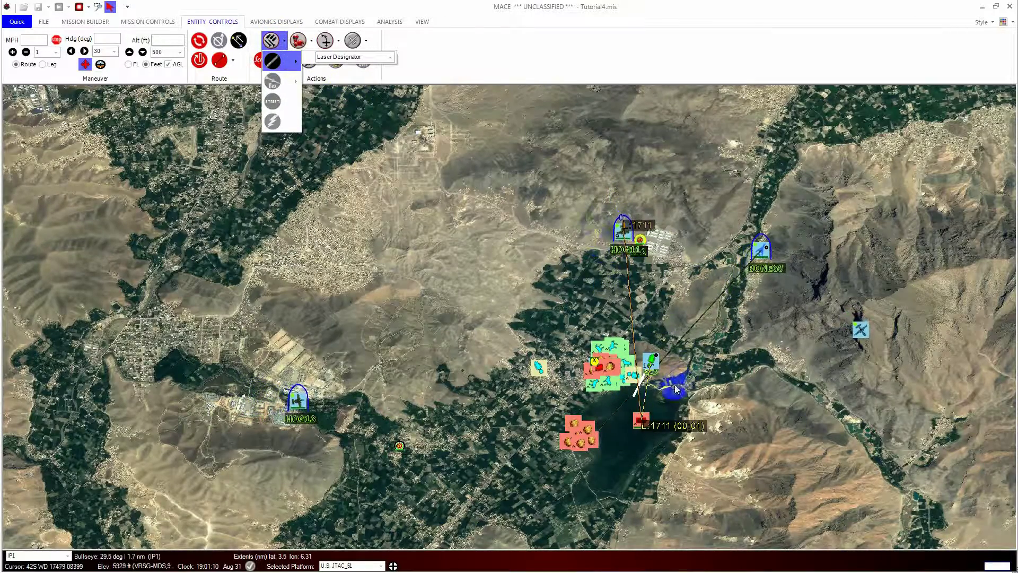
left_click(641, 400)
scroll(642, 395, "up", 3)
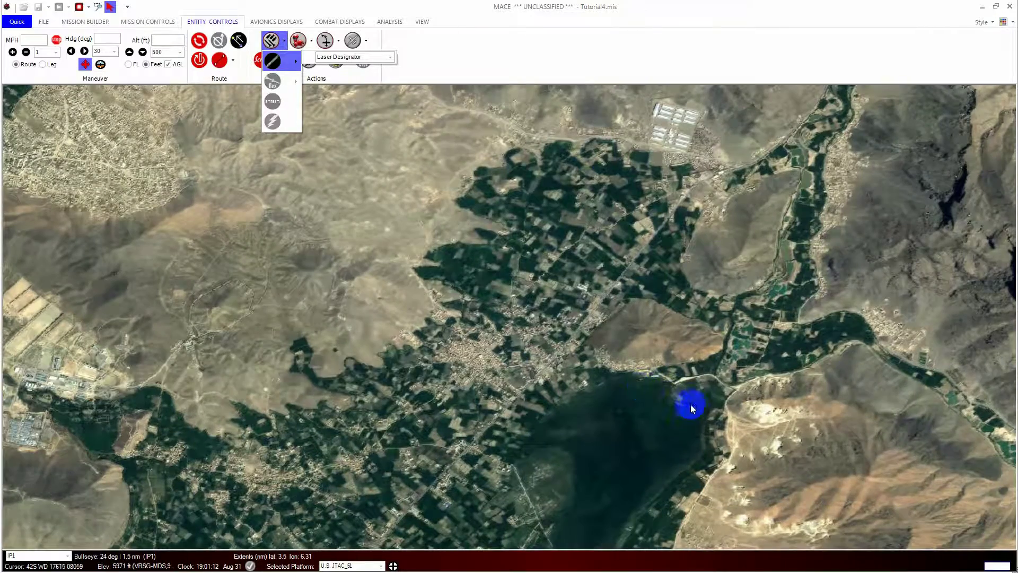